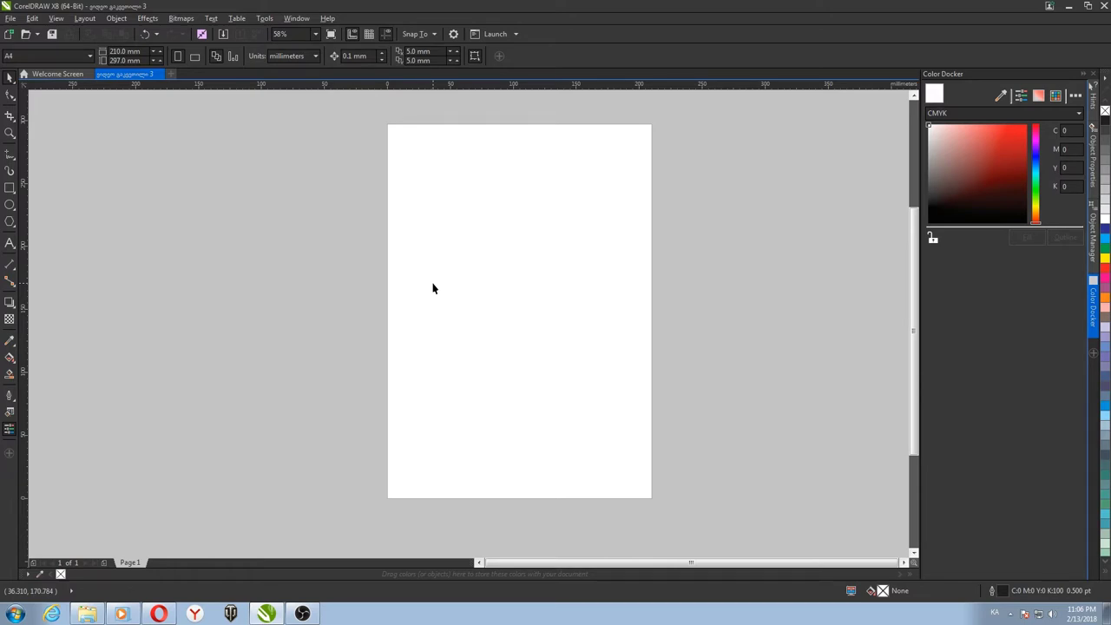
# - Draw a paragraph text frame about 188 by 268 mm across most of the page and leave it empty
pyautogui.click(10, 244)
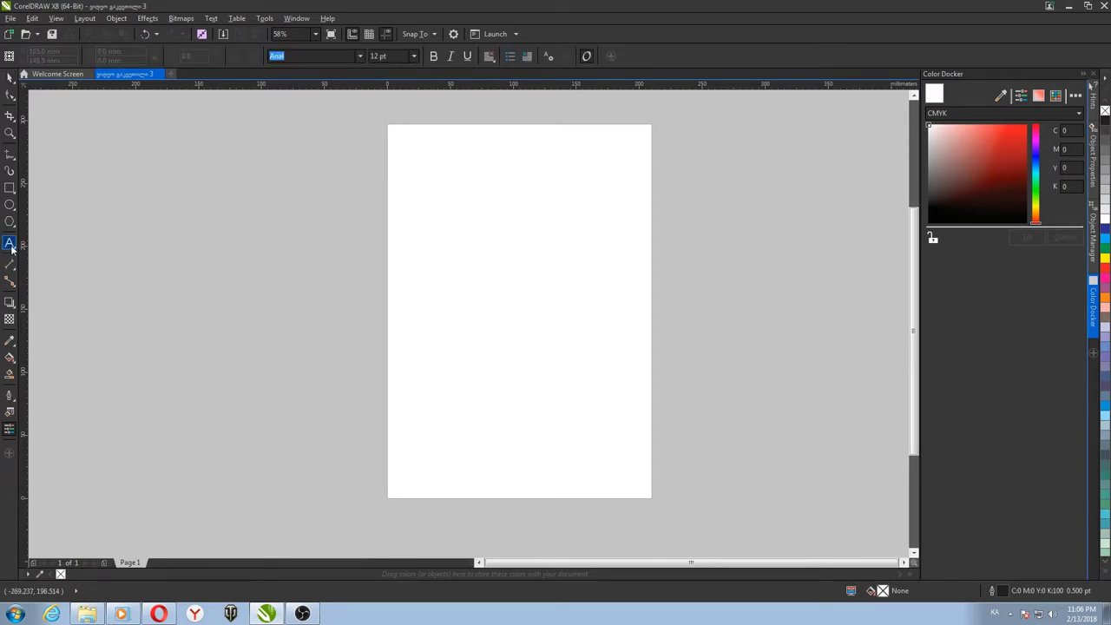
pyautogui.moveTo(400, 142); pyautogui.dragTo(637, 481)
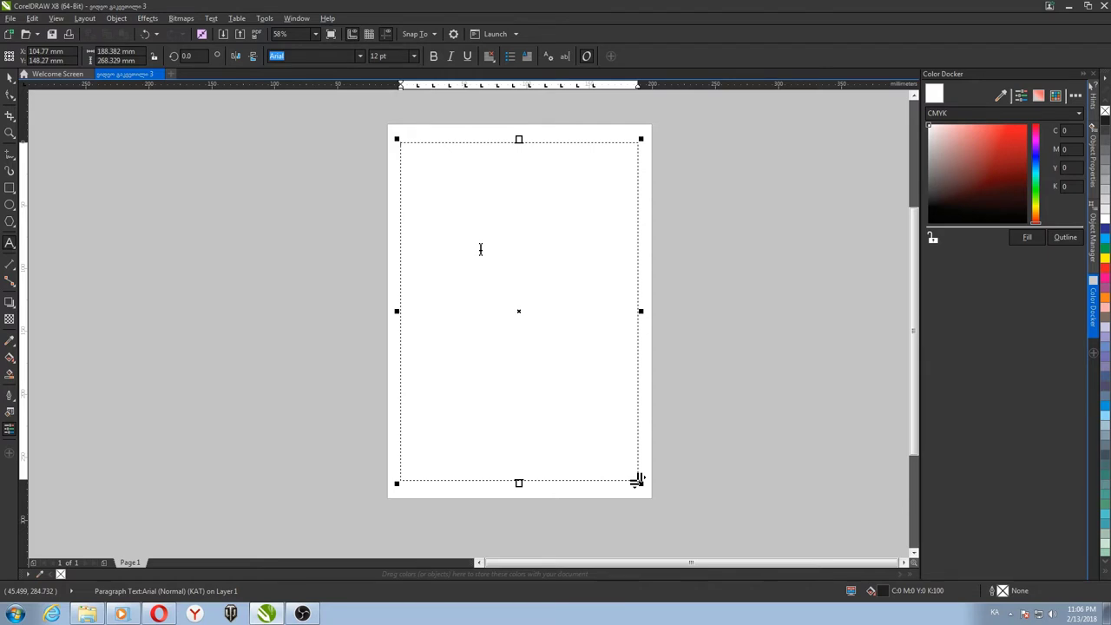
pyautogui.click(10, 78)
pyautogui.click(459, 253)
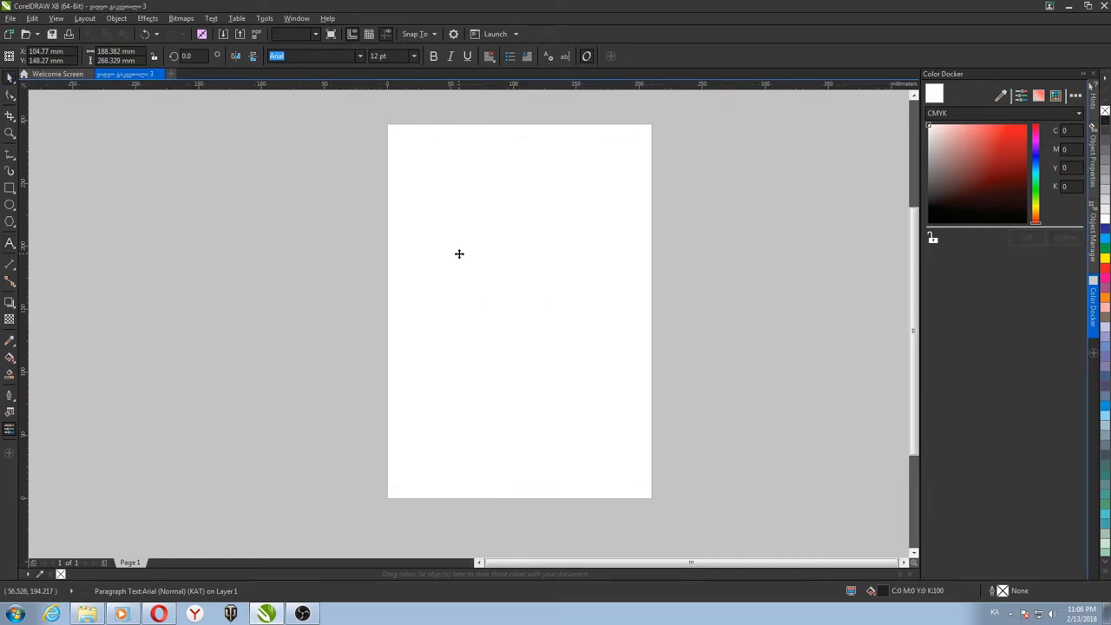
pyautogui.click(459, 258)
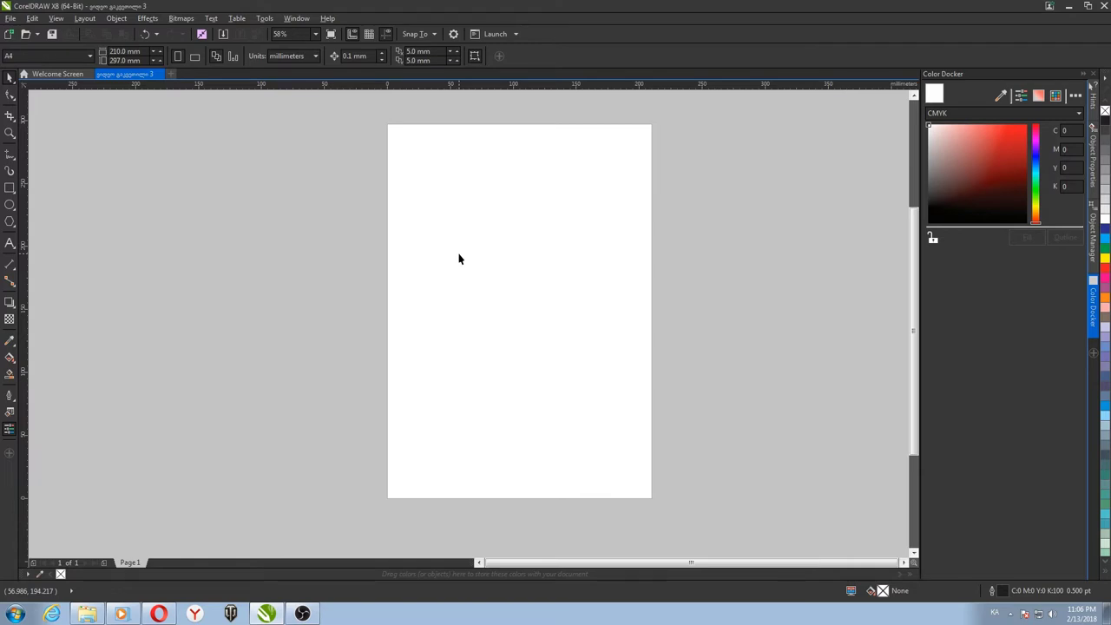
# - Add the artistic text "ვიდეო გაკვეთილი" at 24 pt near the top of the page
pyautogui.click(9, 244)
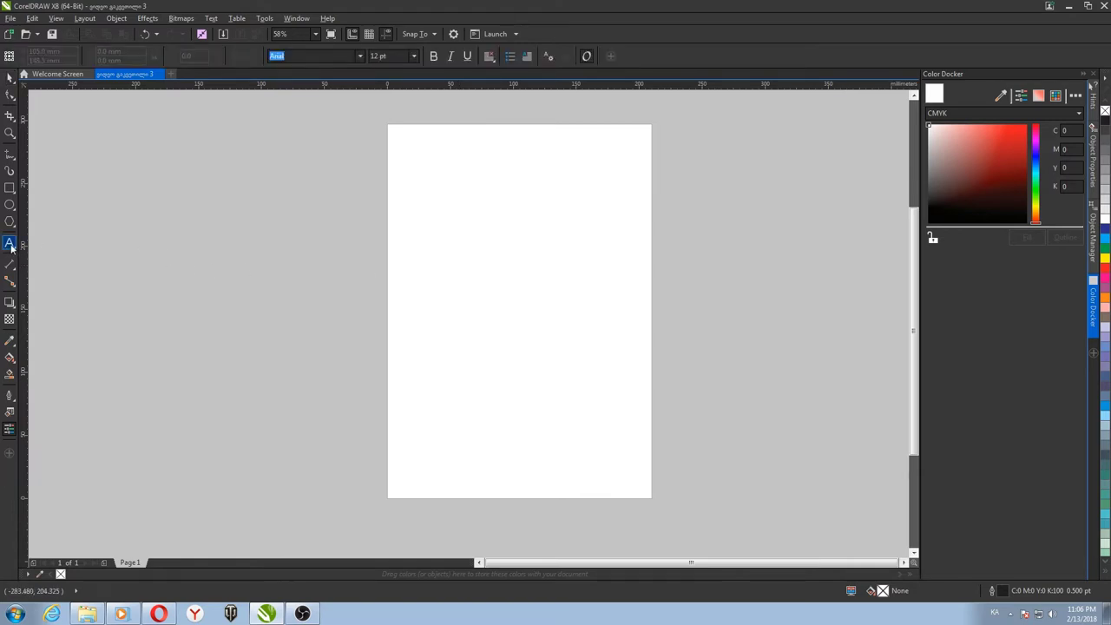
pyautogui.click(414, 188)
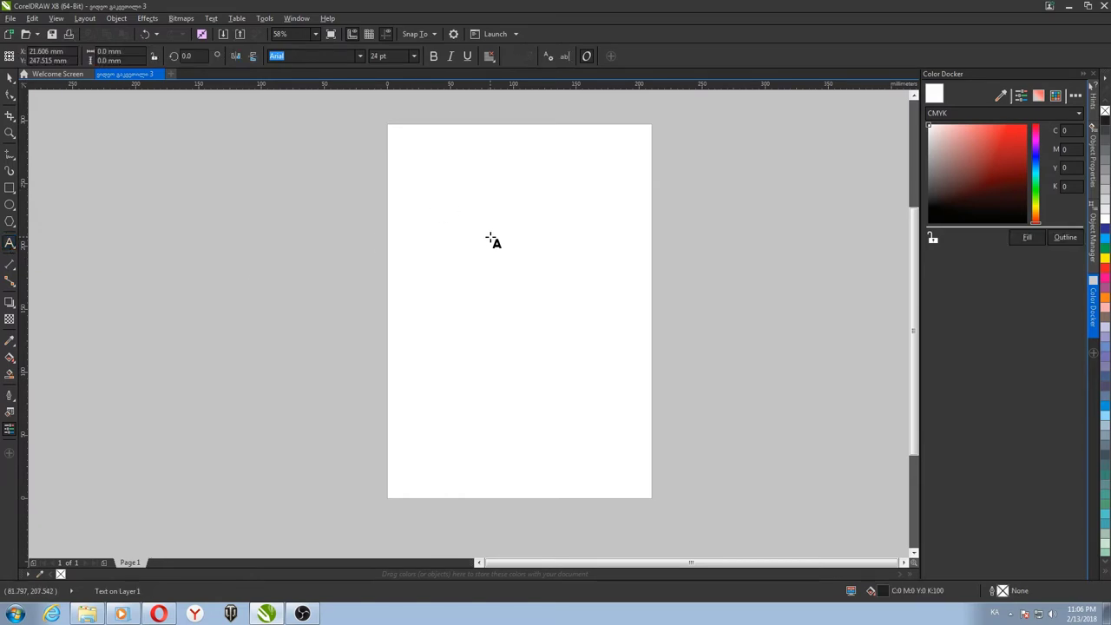
pyautogui.write('ვიდეო გა')
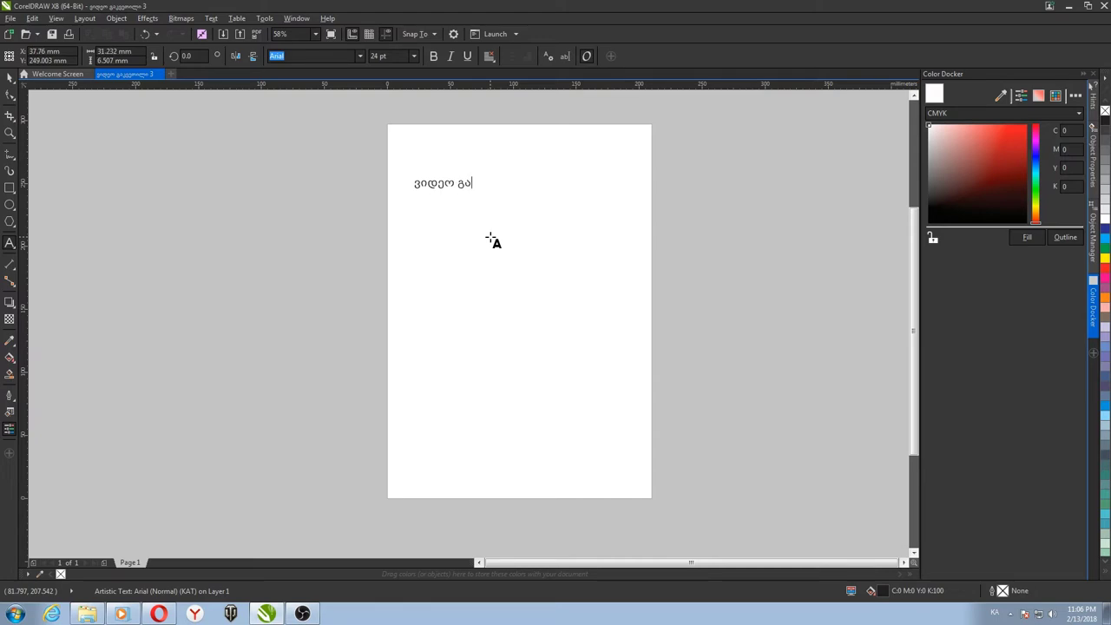
pyautogui.write('კვეთილი')
pyautogui.click(10, 77)
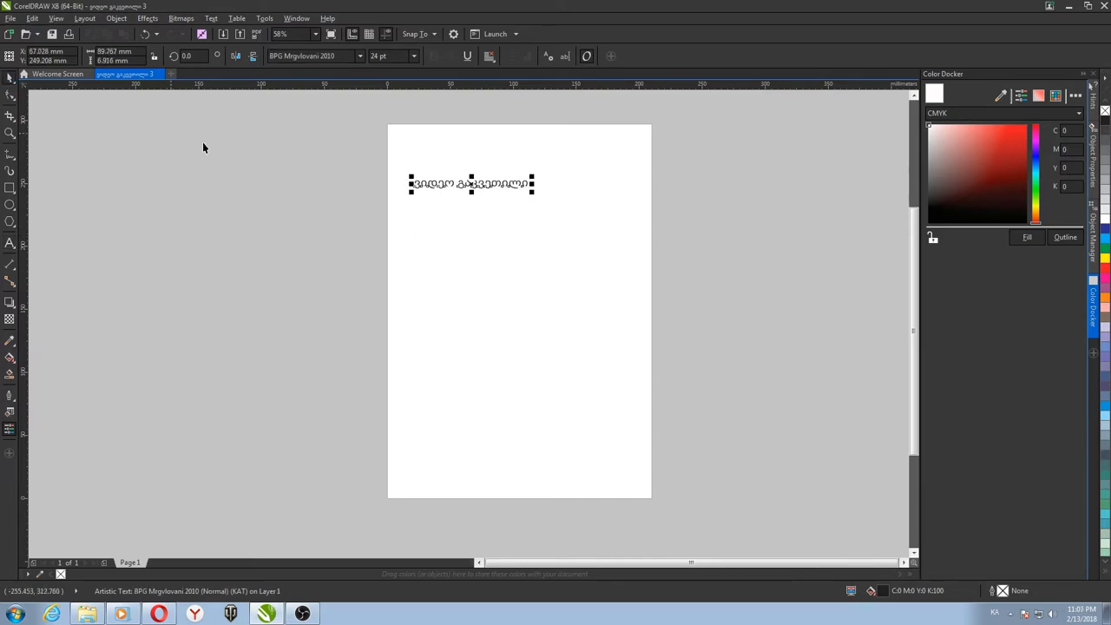
pyautogui.click(478, 216)
pyautogui.click(478, 184)
pyautogui.scroll(2, 478, 185)
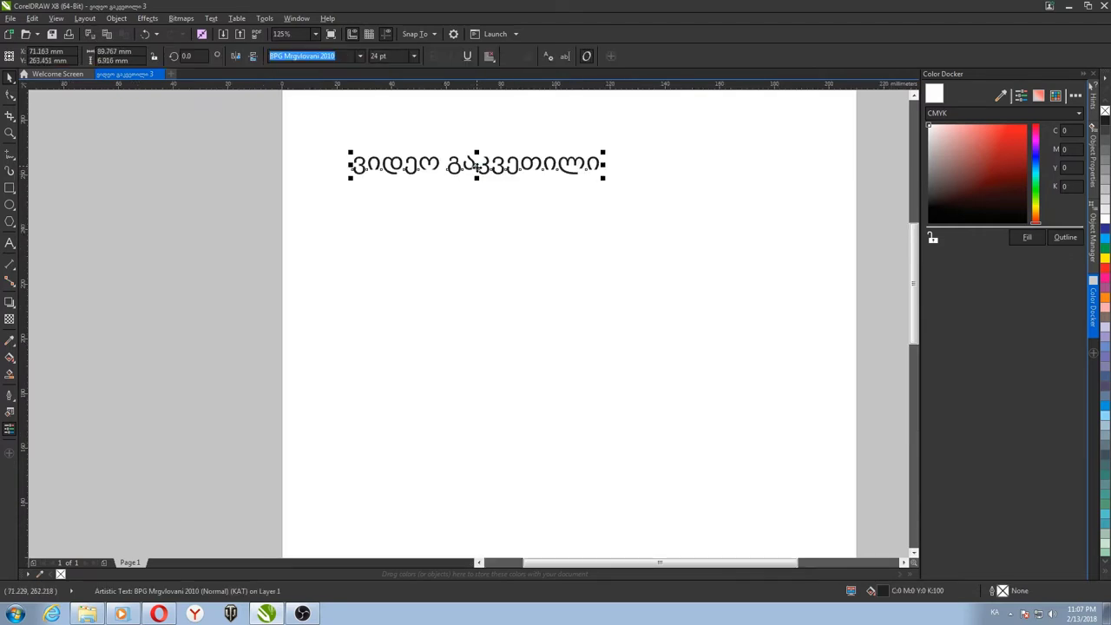
# - Add a second artistic text reading "video gakveTili" in Arial 24 pt below the Georgian text
pyautogui.click(10, 244)
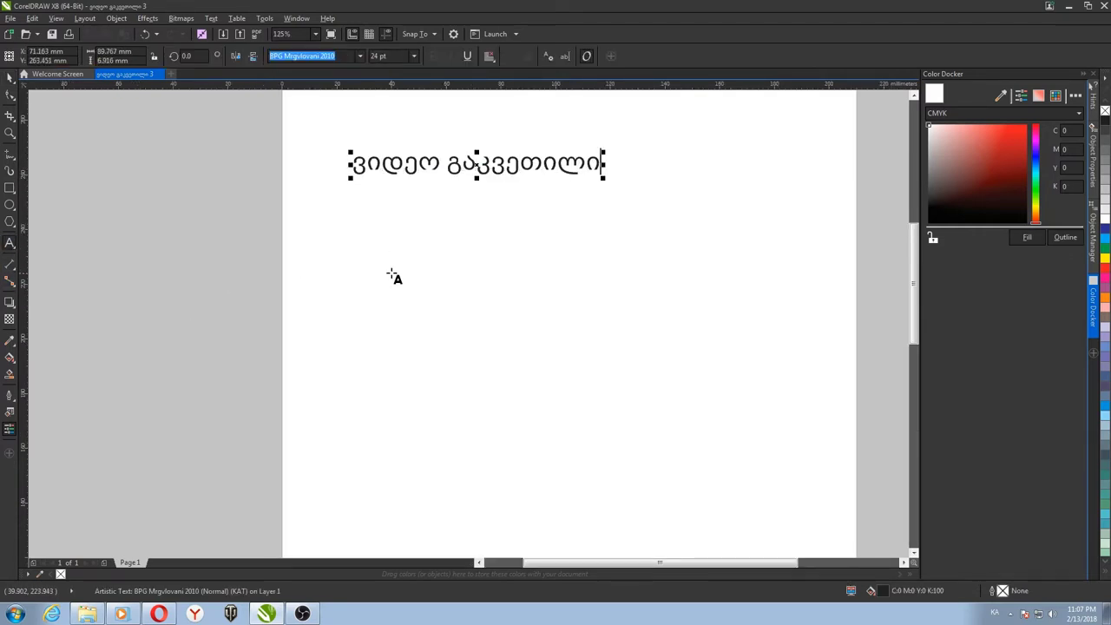
pyautogui.click(390, 274)
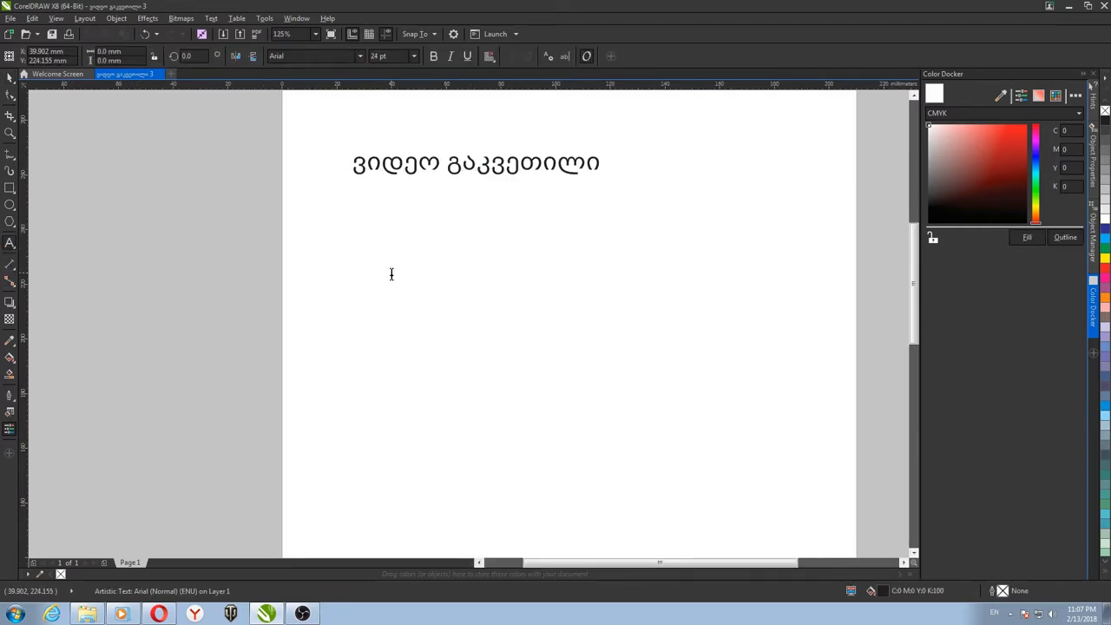
pyautogui.write('video gakveTili')
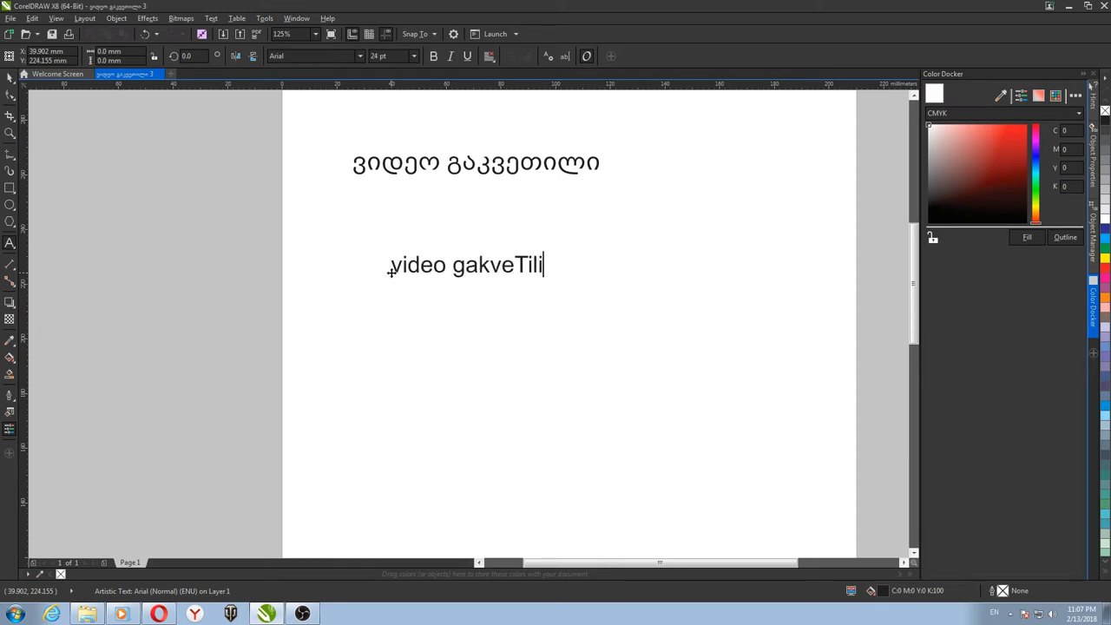
pyautogui.click(10, 76)
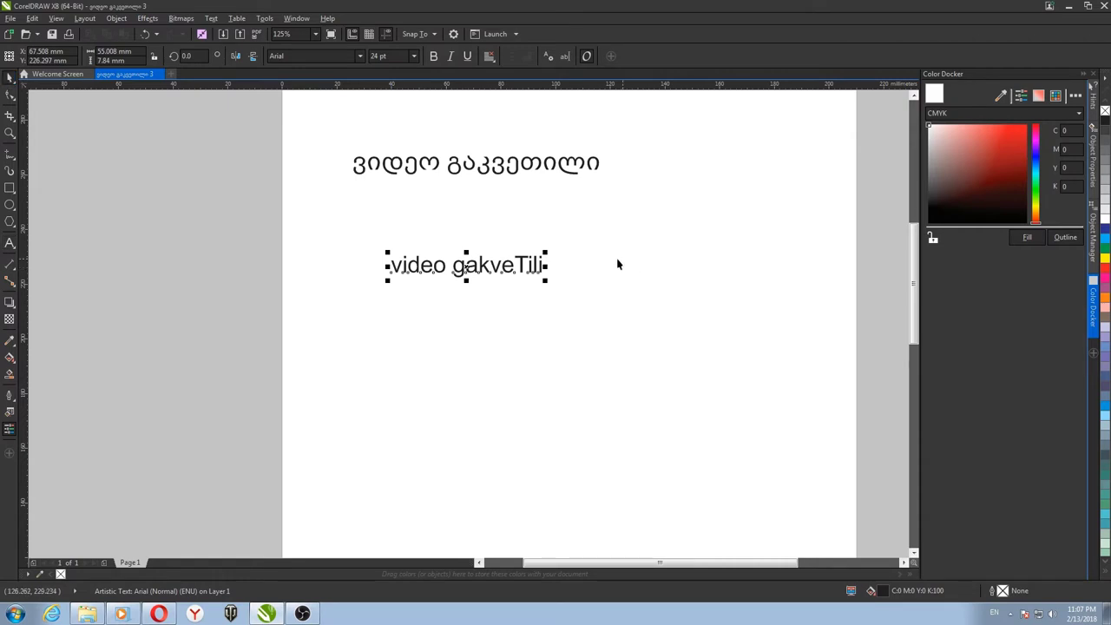
# - Scale "video gakveTili" up to about 90 mm wide and place it just below the Georgian text, aligned with it
pyautogui.moveTo(544, 253); pyautogui.dragTo(512, 206)
pyautogui.scroll(1, 426, 238)
pyautogui.moveTo(308, 171); pyautogui.dragTo(657, 260)
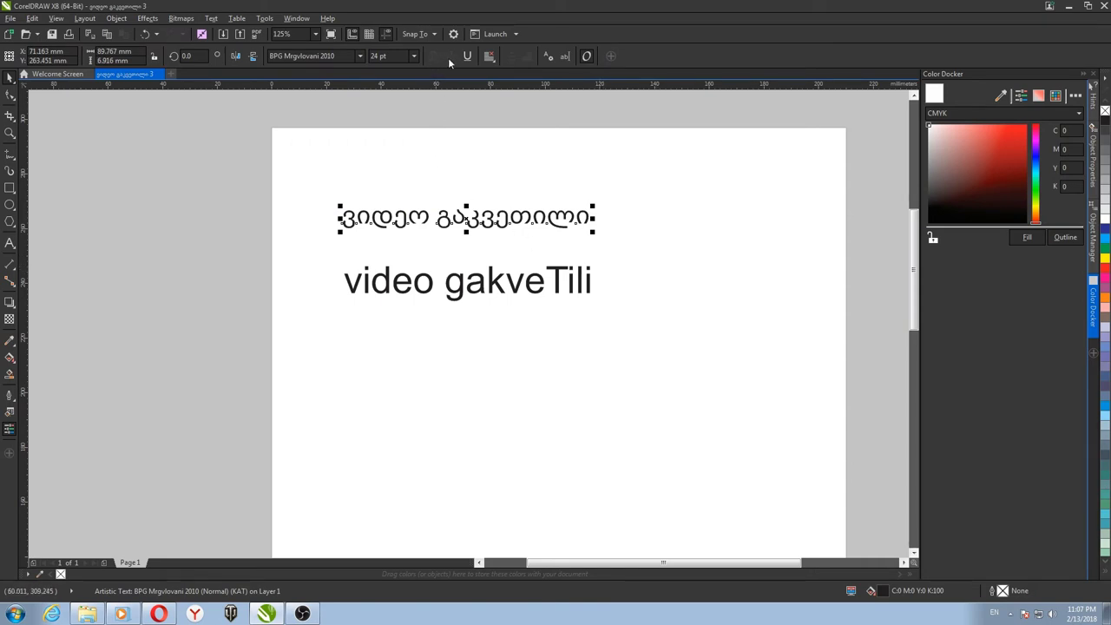
pyautogui.click(471, 193)
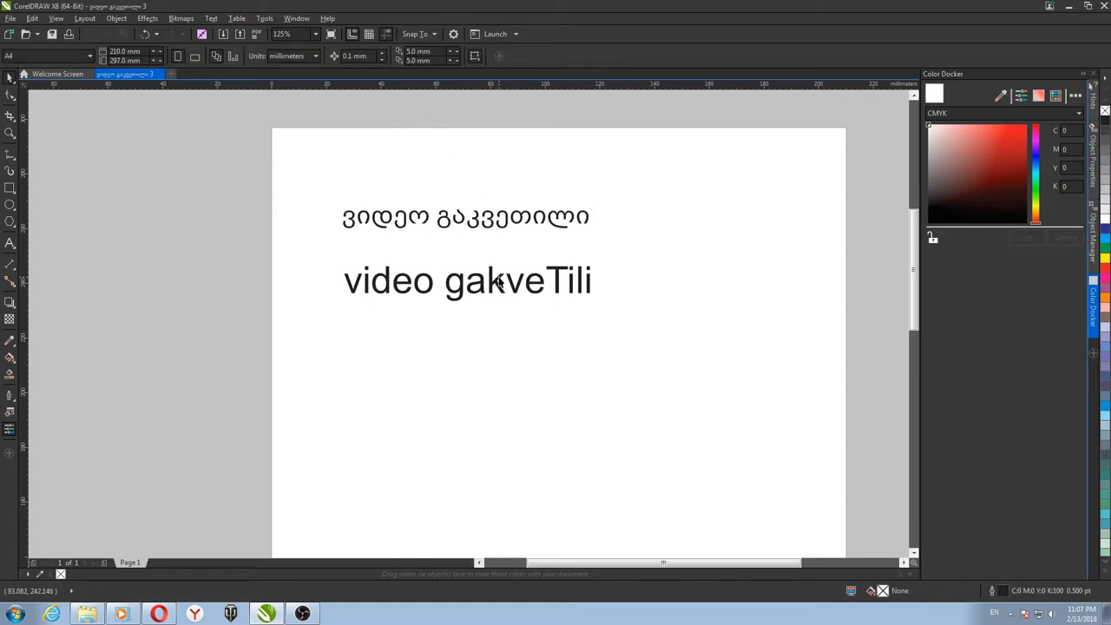
pyautogui.click(498, 278)
pyautogui.moveTo(498, 277); pyautogui.dragTo(492, 273)
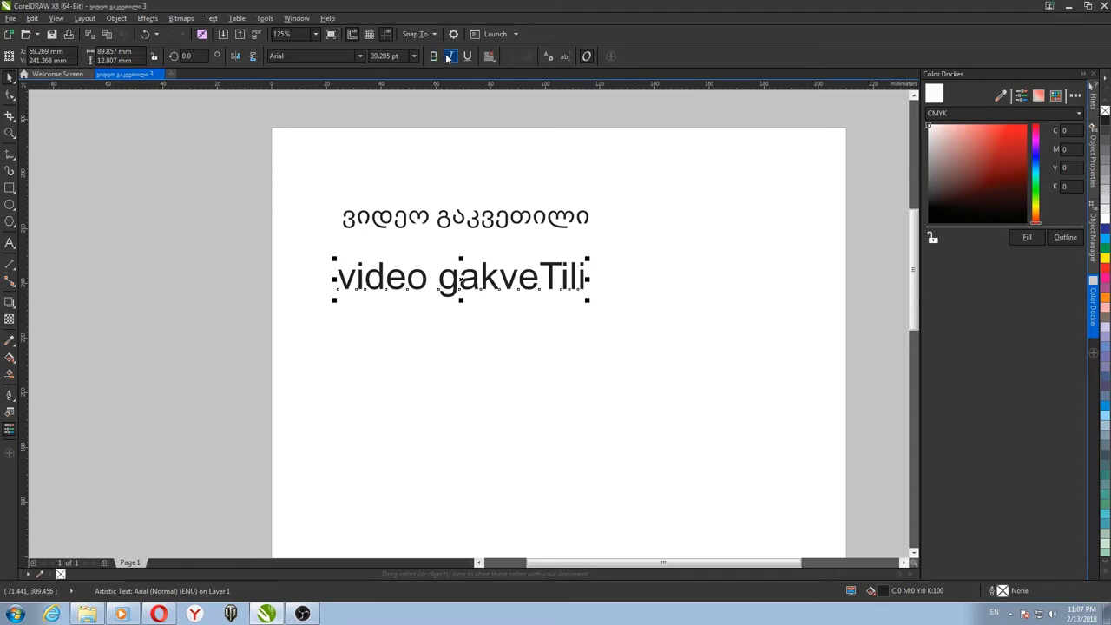
# - Delete the Georgian text "ვიდეო გაკვეთილი" from the page
pyautogui.click(459, 218)
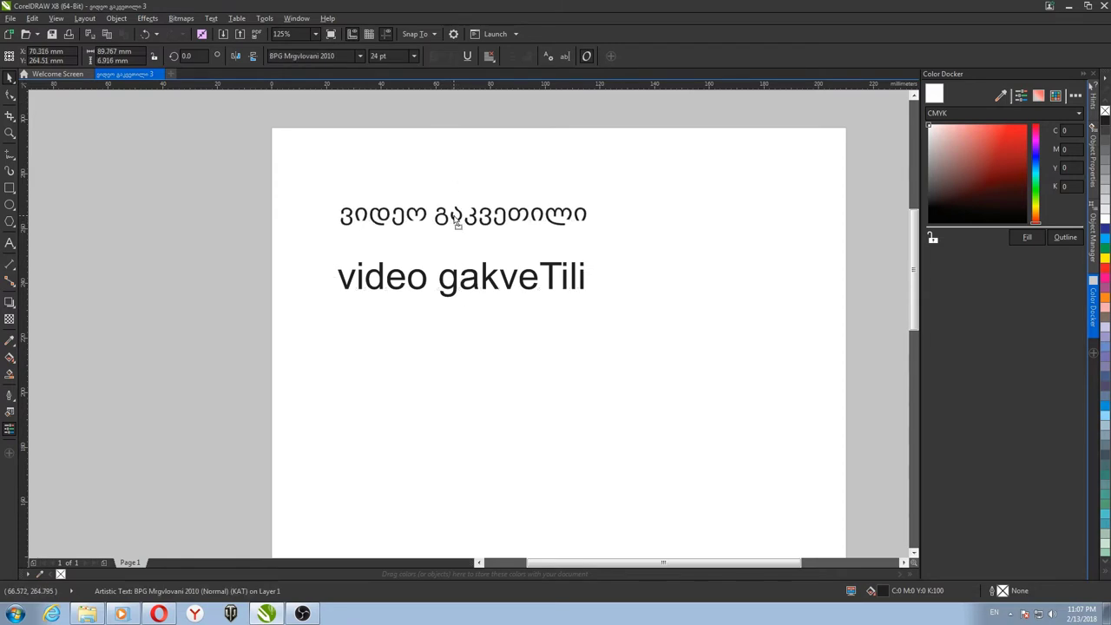
pyautogui.moveTo(328, 164); pyautogui.dragTo(612, 245)
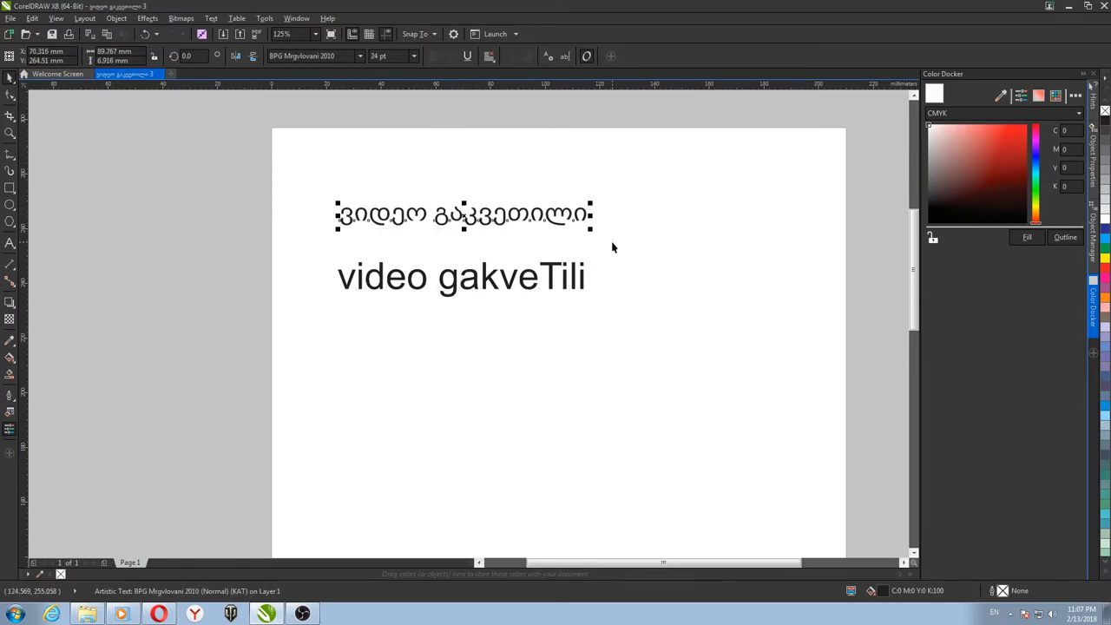
pyautogui.press('Delete')
# - Move "video gakveTili" up the page to about X 73.5 mm, Y 257.6 mm
pyautogui.moveTo(490, 278); pyautogui.dragTo(500, 234)
pyautogui.click(412, 217)
pyautogui.moveTo(374, 214)
pyautogui.mouseDown()
pyautogui.moveTo(632, 385)
pyautogui.moveTo(686, 401)
pyautogui.moveTo(605, 301)
pyautogui.moveTo(376, 219)
pyautogui.mouseUp()
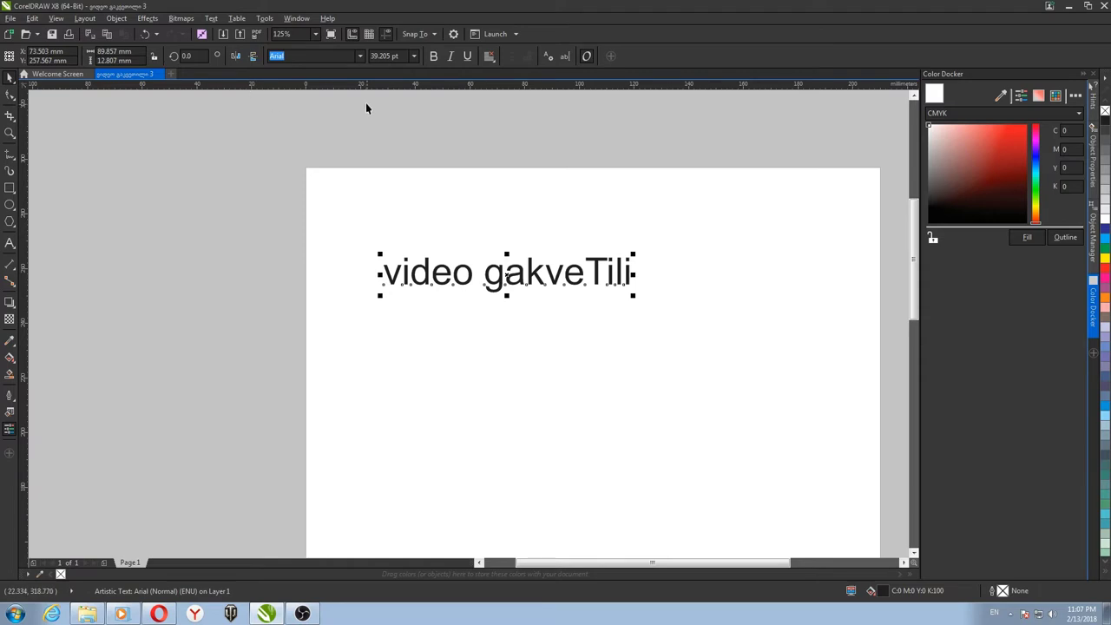
# - Preview other fonts such as Batang on the text without applying one, and set its size to 48 pt
pyautogui.click(360, 57)
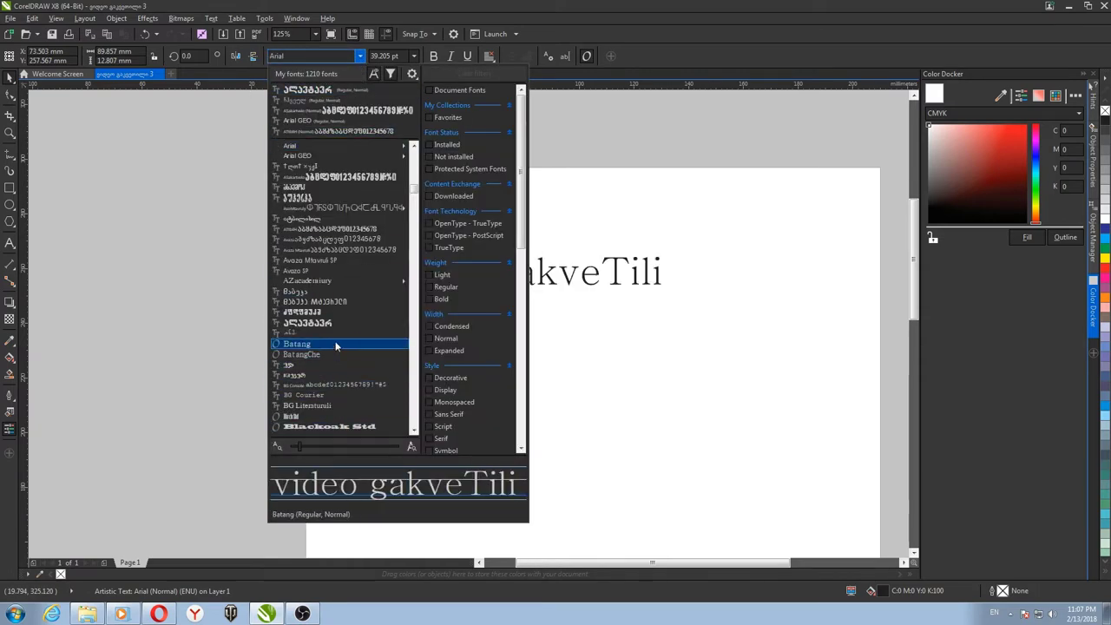
pyautogui.click(570, 218)
pyautogui.click(414, 56)
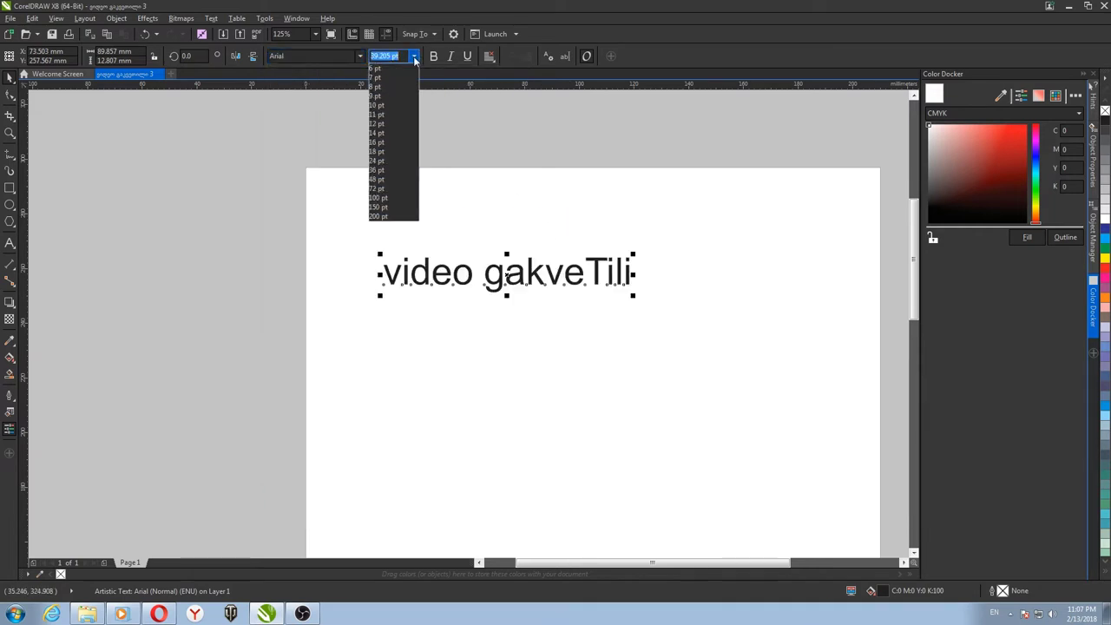
pyautogui.click(385, 180)
pyautogui.moveTo(510, 222); pyautogui.dragTo(455, 212)
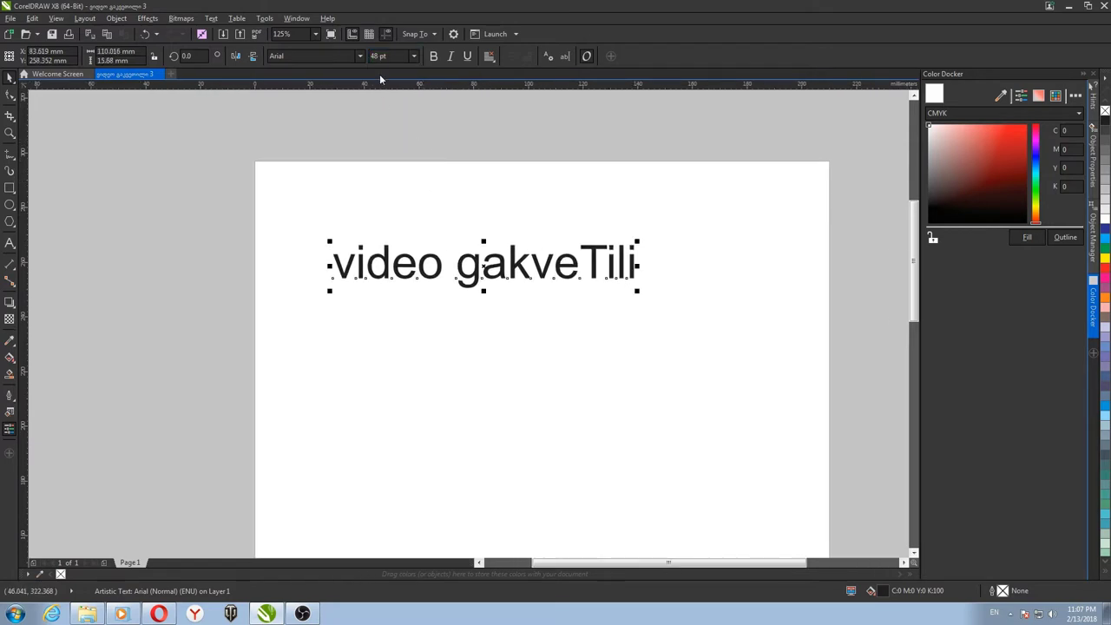
# - Set the font size of "video gakveTili" to 54 pt
pyautogui.click(399, 56)
pyautogui.write('54')
pyautogui.press('Return')
# - Increase the font size of "video gakveTili" in 1 pt increments to 63 pt
pyautogui.moveTo(315, 190)
pyautogui.mouseDown()
pyautogui.moveTo(769, 379)
pyautogui.moveTo(709, 371)
pyautogui.mouseUp()
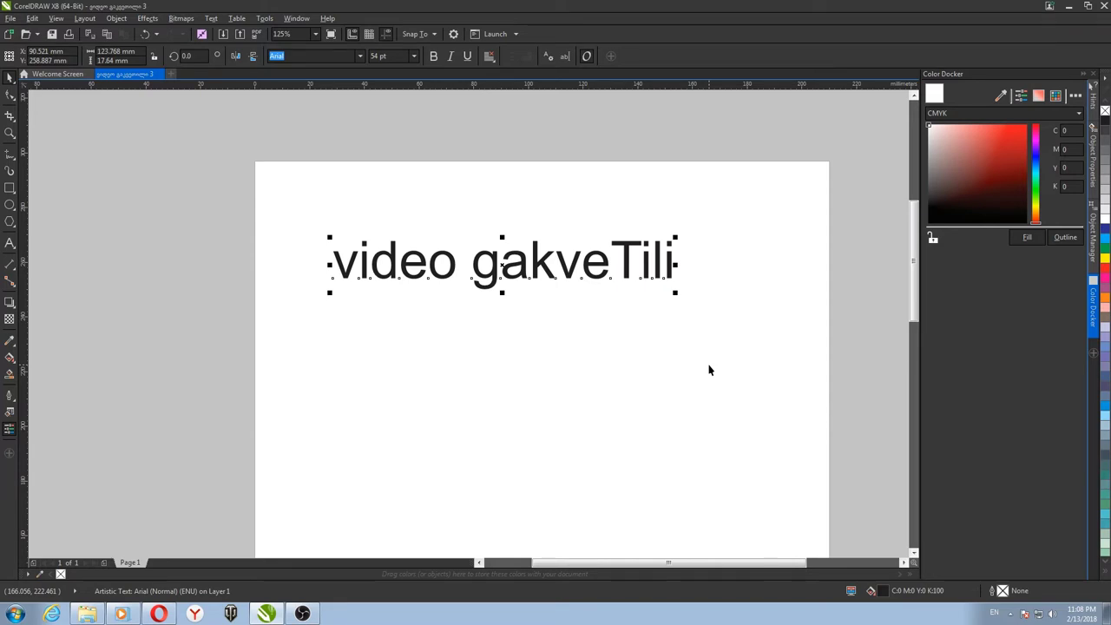
pyautogui.press('ctrl+KP_8')
pyautogui.press('ctrl+KP_8')
pyautogui.press('ctrl+KP_8')
pyautogui.press('ctrl+KP_8')
pyautogui.press('ctrl+KP_8')
pyautogui.press('ctrl+KP_8')
pyautogui.press('ctrl+KP_8')
pyautogui.press('ctrl+KP_8')
pyautogui.press('ctrl+KP_8')
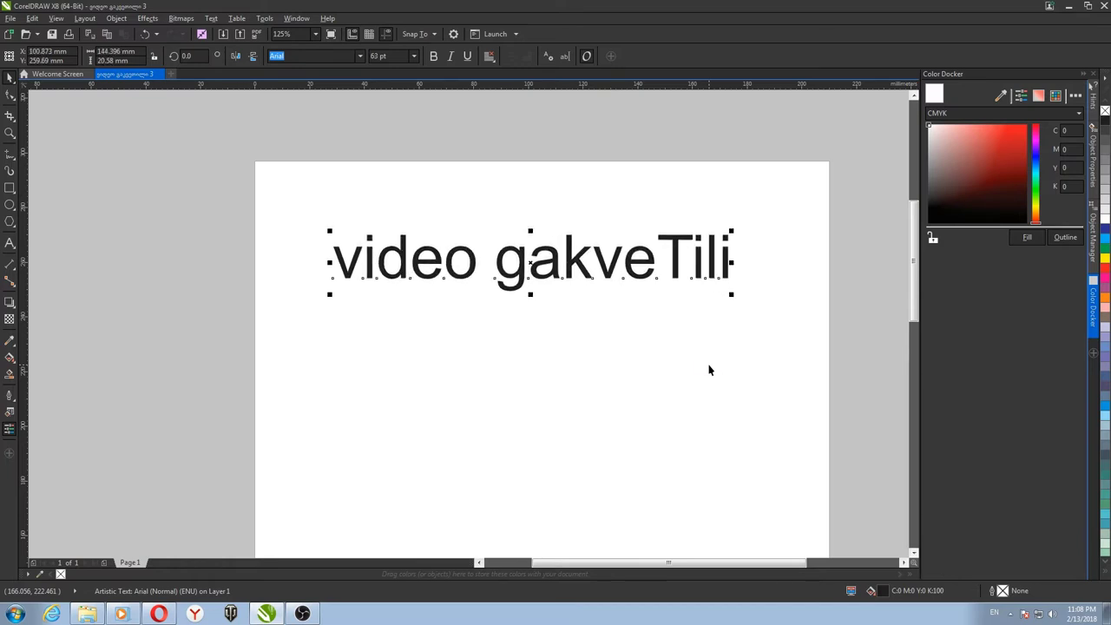
# - Decrease the font size of "video gakveTili" in 1 pt increments to 56 pt
pyautogui.press('ctrl+KP_2')
pyautogui.press('ctrl+KP_2')
pyautogui.press('ctrl+KP_2')
pyautogui.press('ctrl+KP_2')
pyautogui.press('ctrl+KP_2')
pyautogui.press('ctrl+KP_2')
pyautogui.press('ctrl+KP_2')
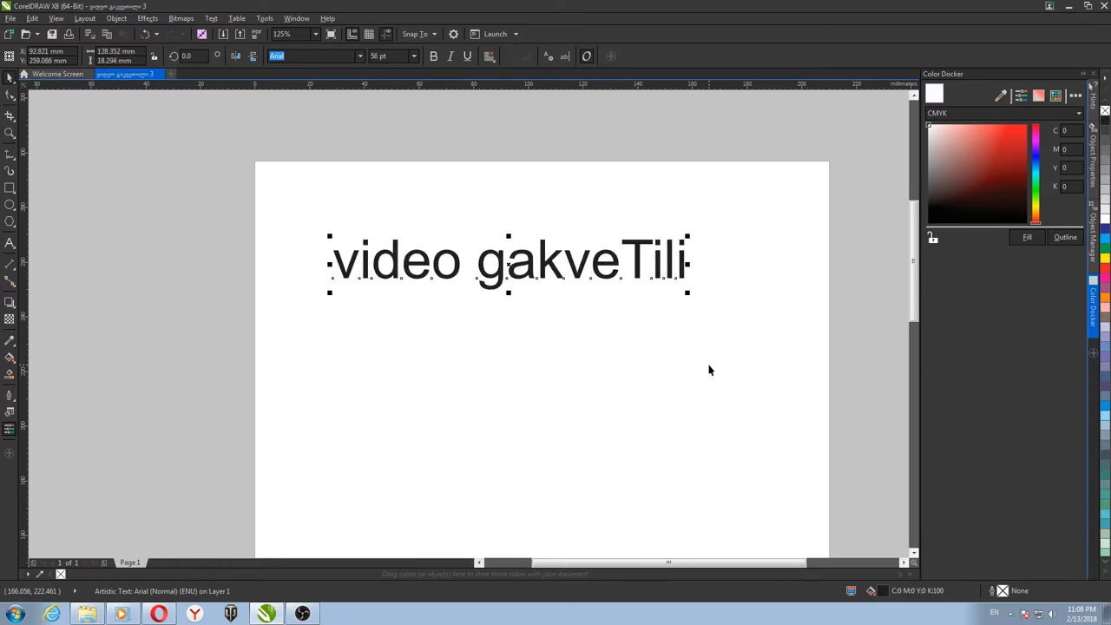
# - Try bold, italic and underline on "video gakveTili", and remove all three styles again
pyautogui.click(709, 370)
pyautogui.moveTo(709, 361); pyautogui.dragTo(297, 188)
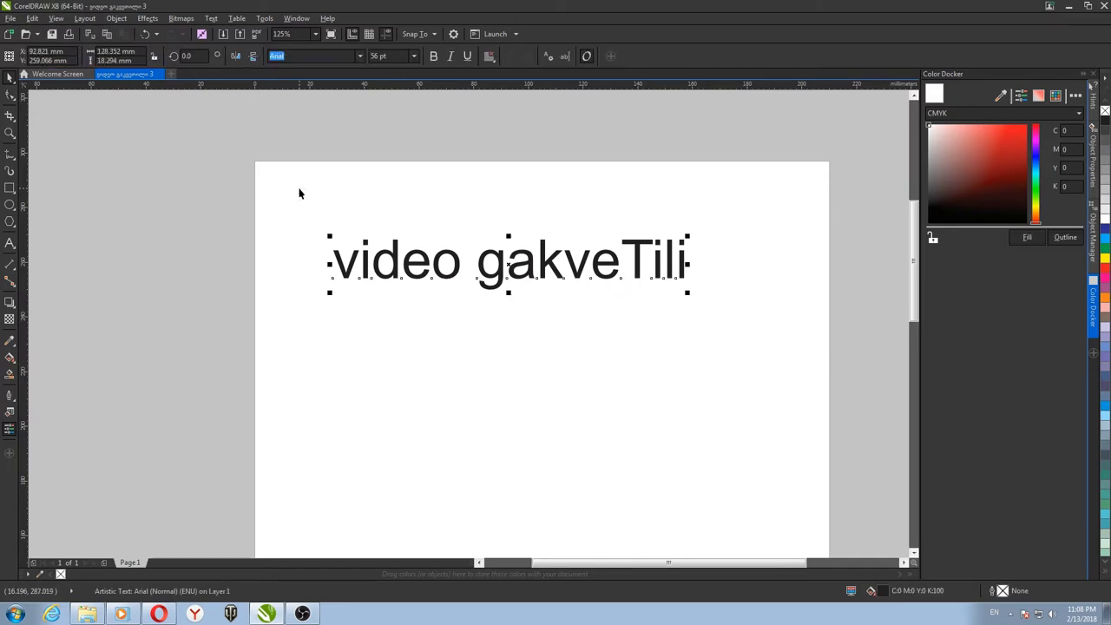
pyautogui.click(434, 58)
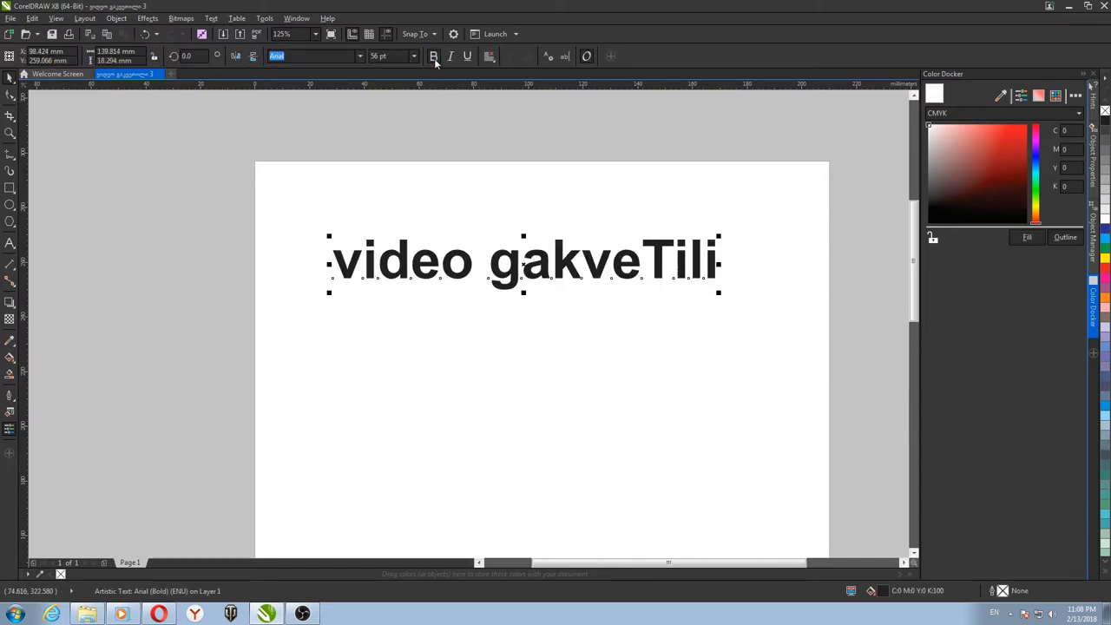
pyautogui.click(451, 57)
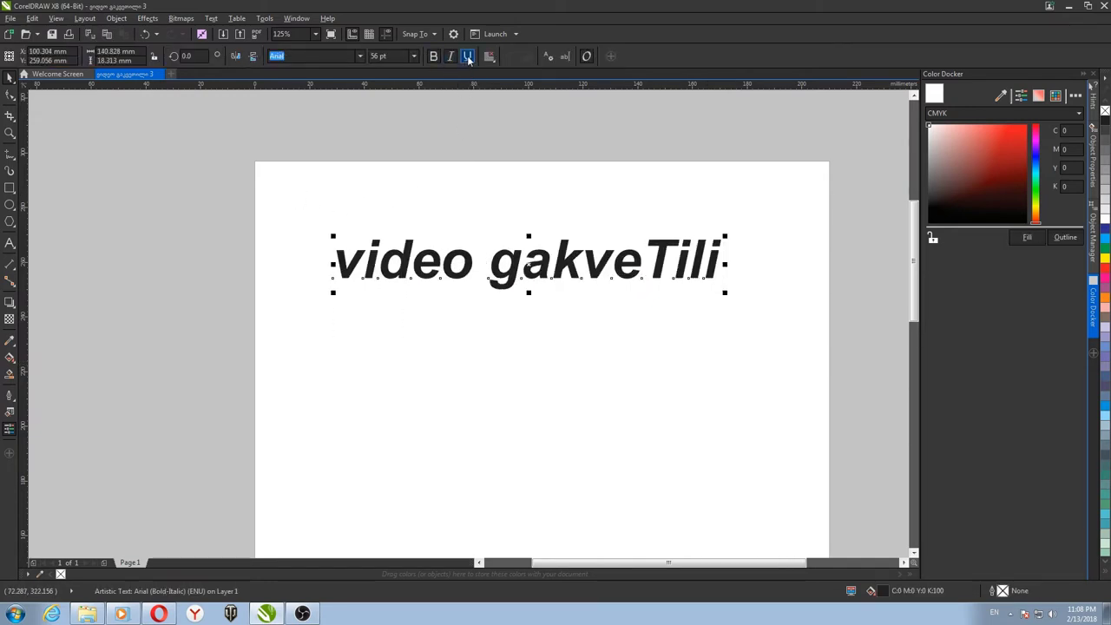
pyautogui.click(467, 57)
pyautogui.click(467, 56)
pyautogui.click(450, 57)
pyautogui.click(433, 59)
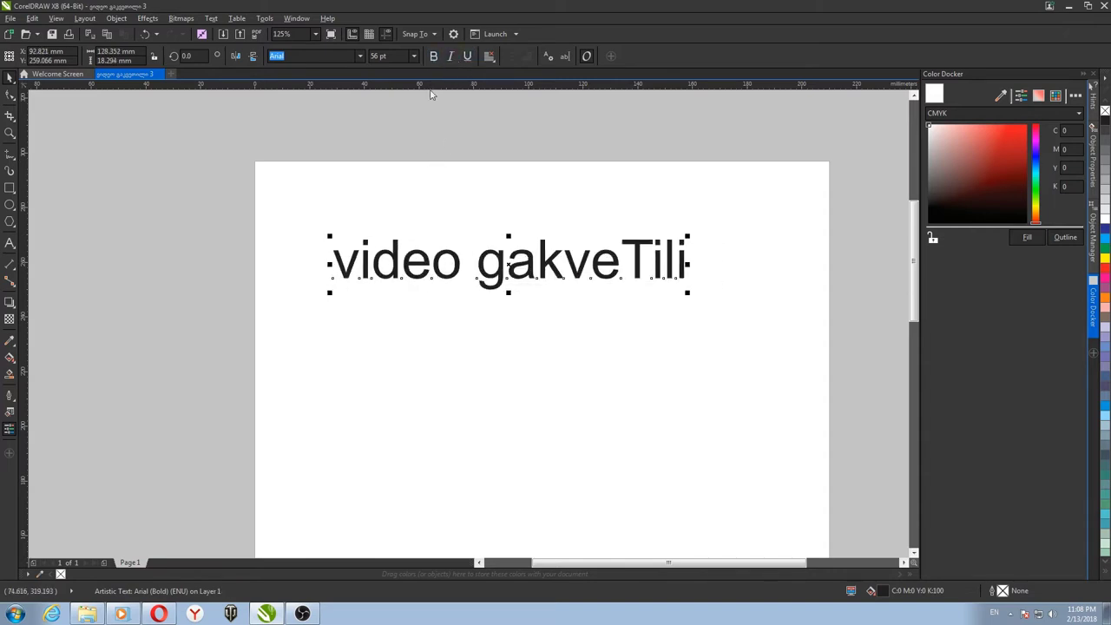
# - Add a second line reading "CorelDRAW" to the "video gakveTili" text
pyautogui.doubleClick(685, 259)
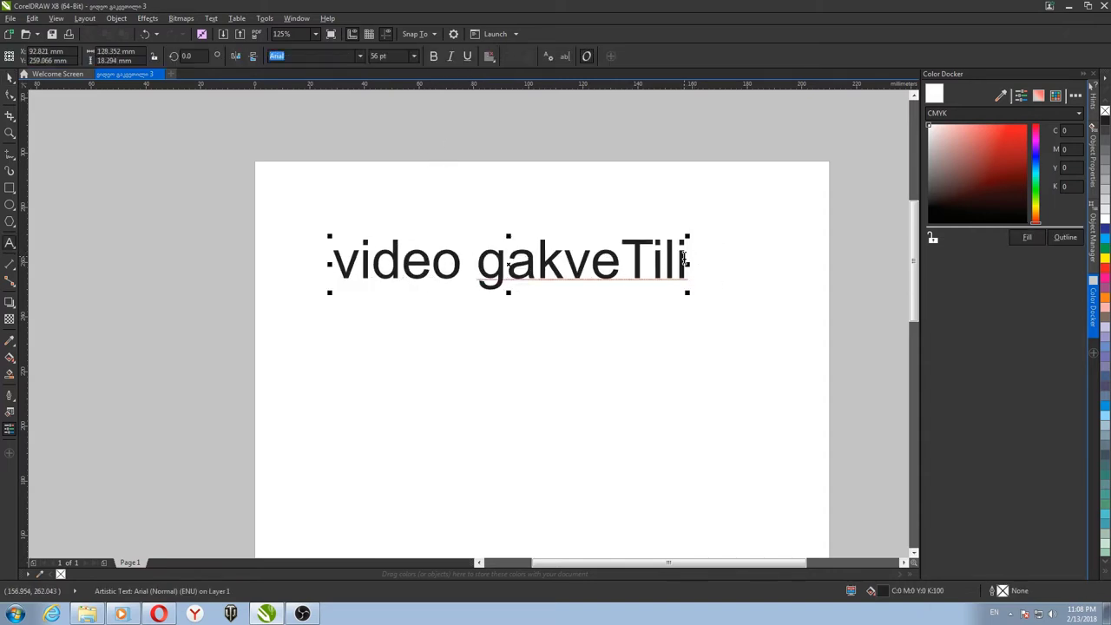
pyautogui.press('Return')
pyautogui.write('Cor')
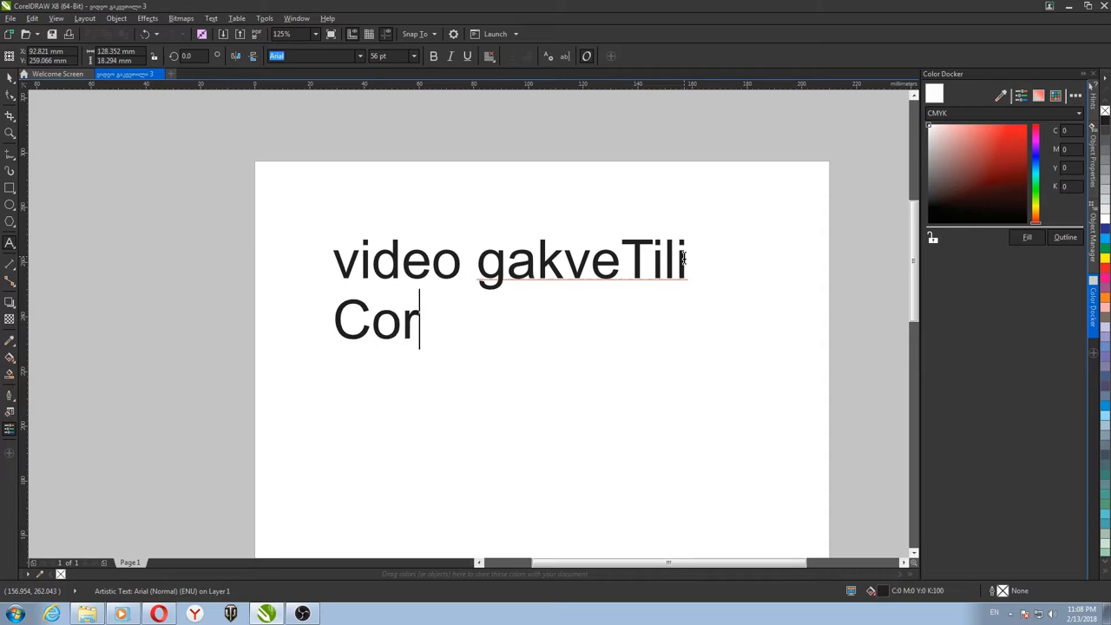
pyautogui.write('elDRAW')
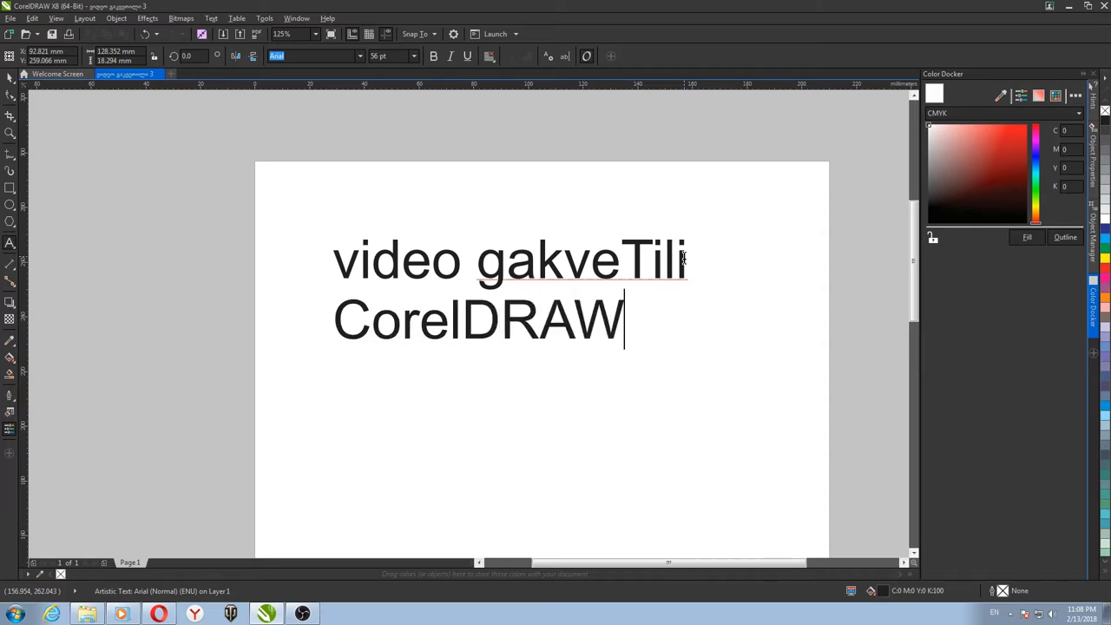
pyautogui.press('Escape')
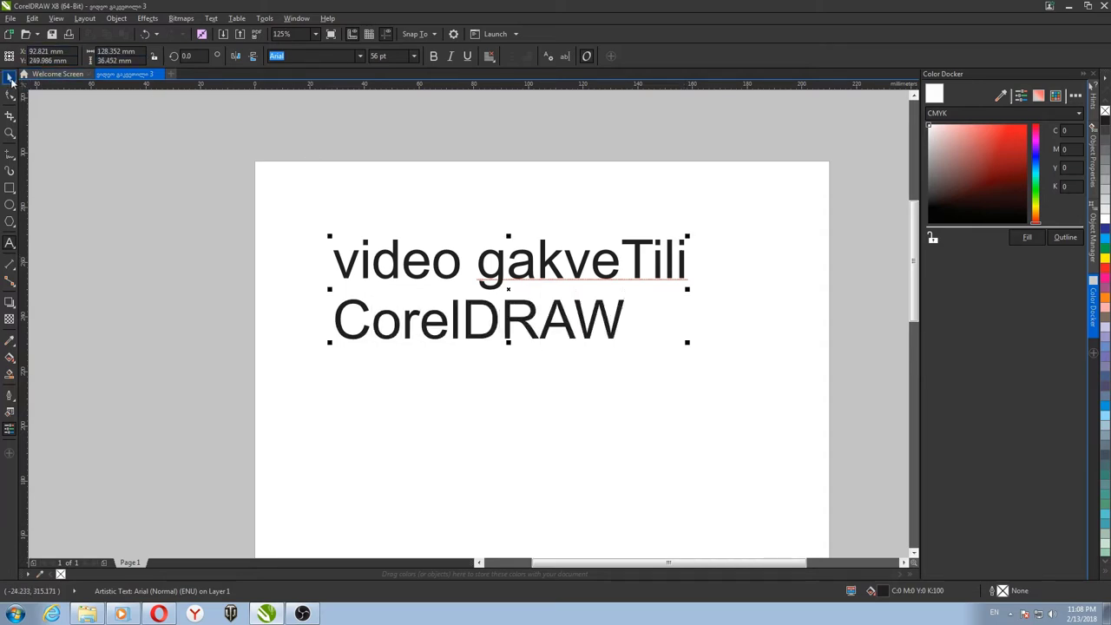
# - Left-align the two lines of the "video gakveTili CorelDRAW" text
pyautogui.click(342, 210)
pyautogui.click(330, 328)
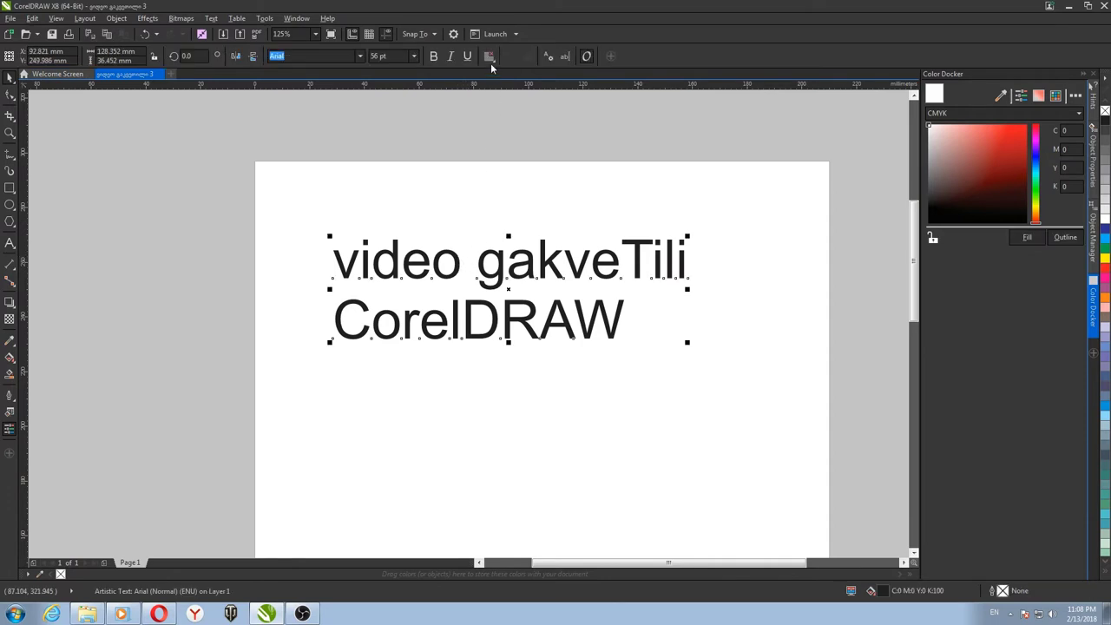
pyautogui.click(489, 57)
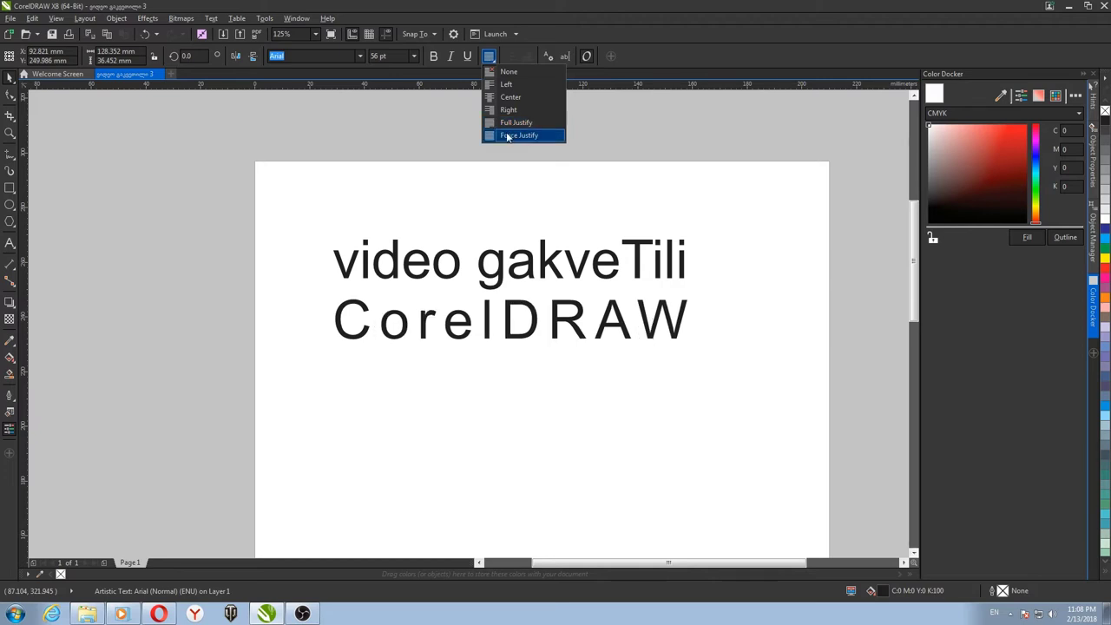
pyautogui.click(500, 84)
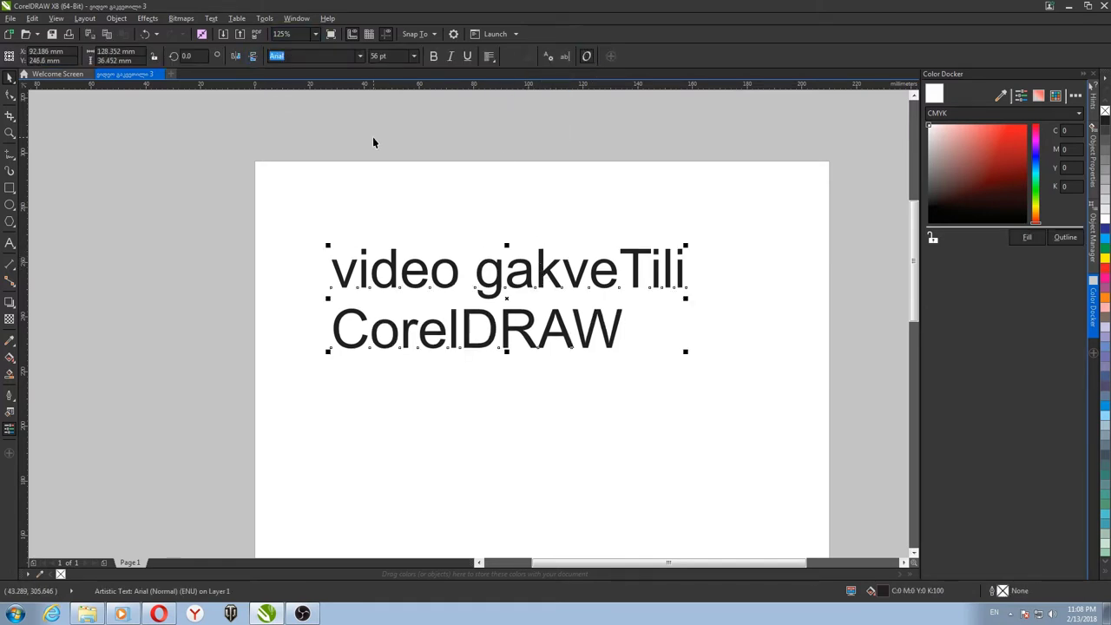
# - Move the two-line text slightly down on the page
pyautogui.moveTo(414, 198); pyautogui.dragTo(431, 157)
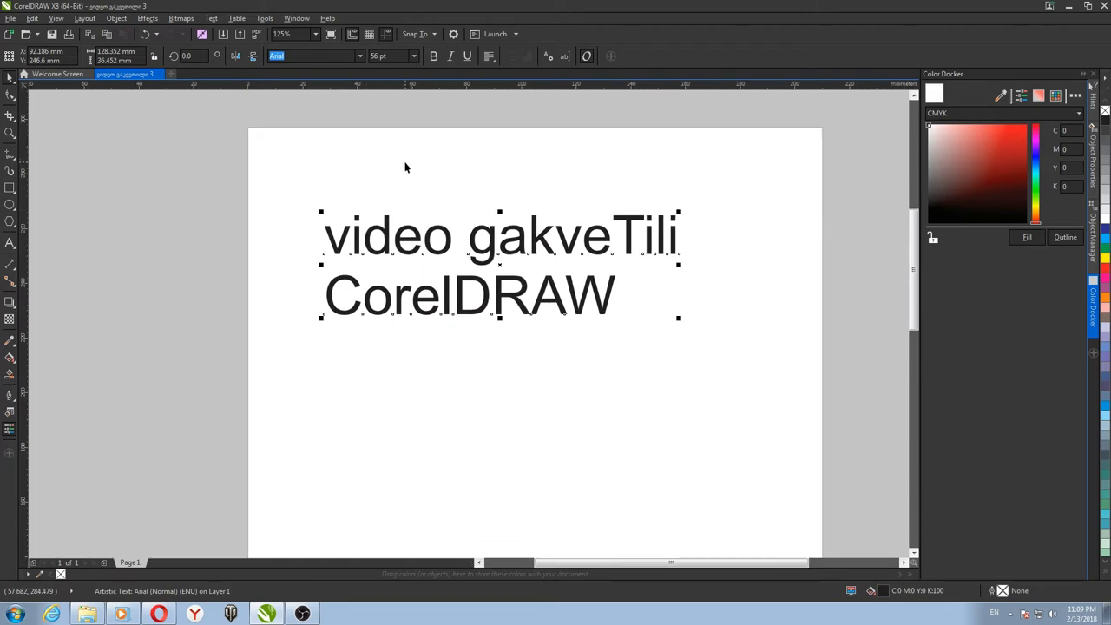
pyautogui.click(476, 208)
pyautogui.click(490, 227)
pyautogui.click(463, 190)
pyautogui.moveTo(495, 233); pyautogui.dragTo(499, 241)
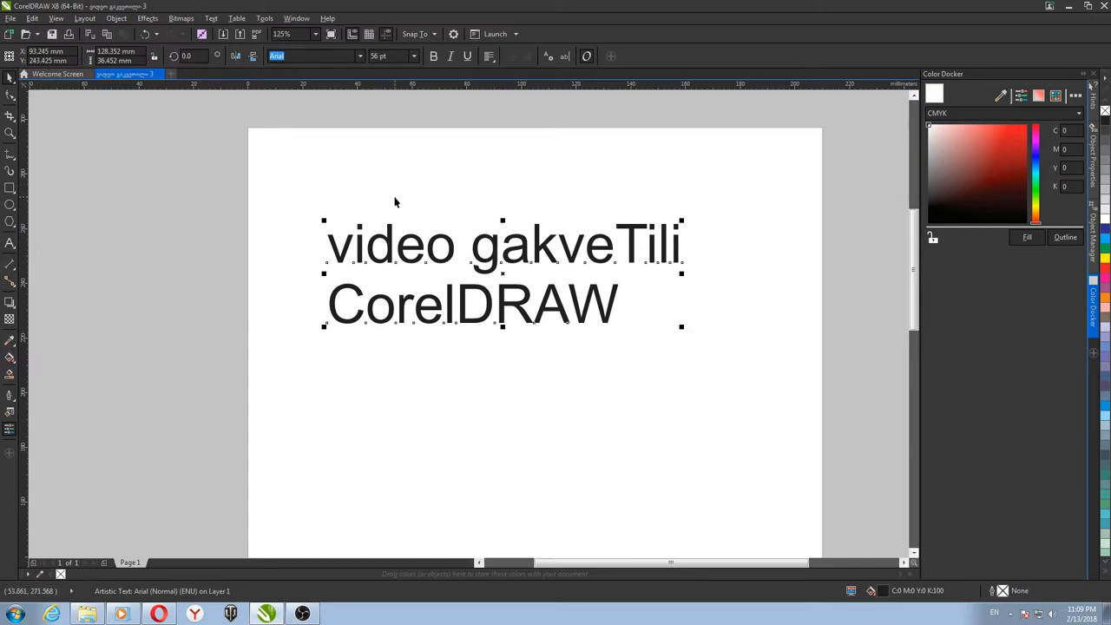
# - With the Shape tool, widen the text's character spacing to about 23% and its line spacing to about 115%
pyautogui.click(10, 95)
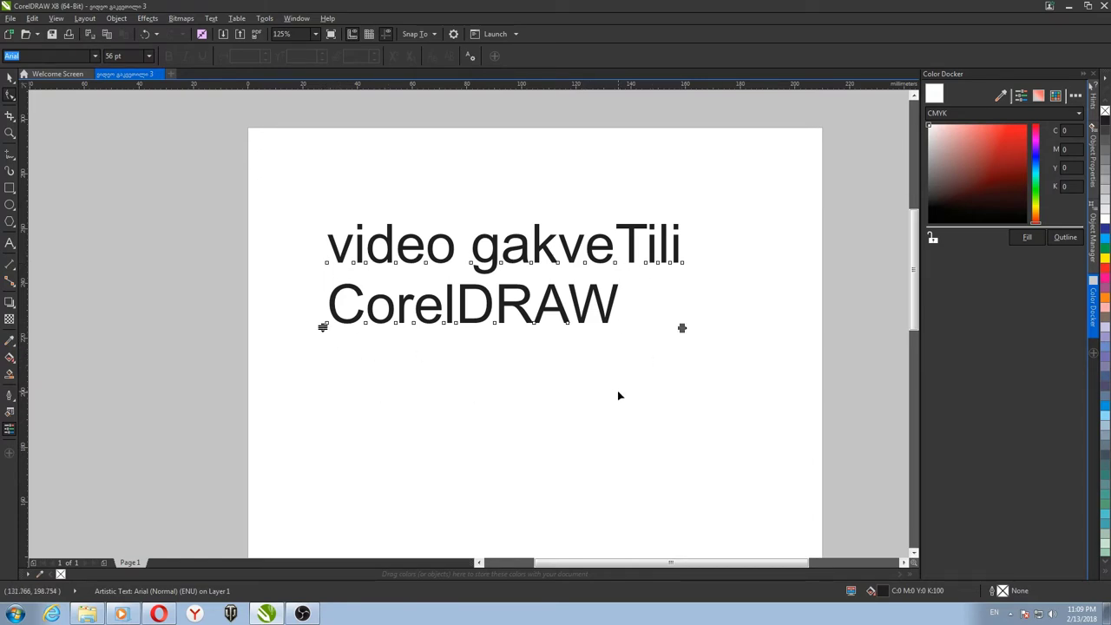
pyautogui.moveTo(682, 328); pyautogui.dragTo(812, 328)
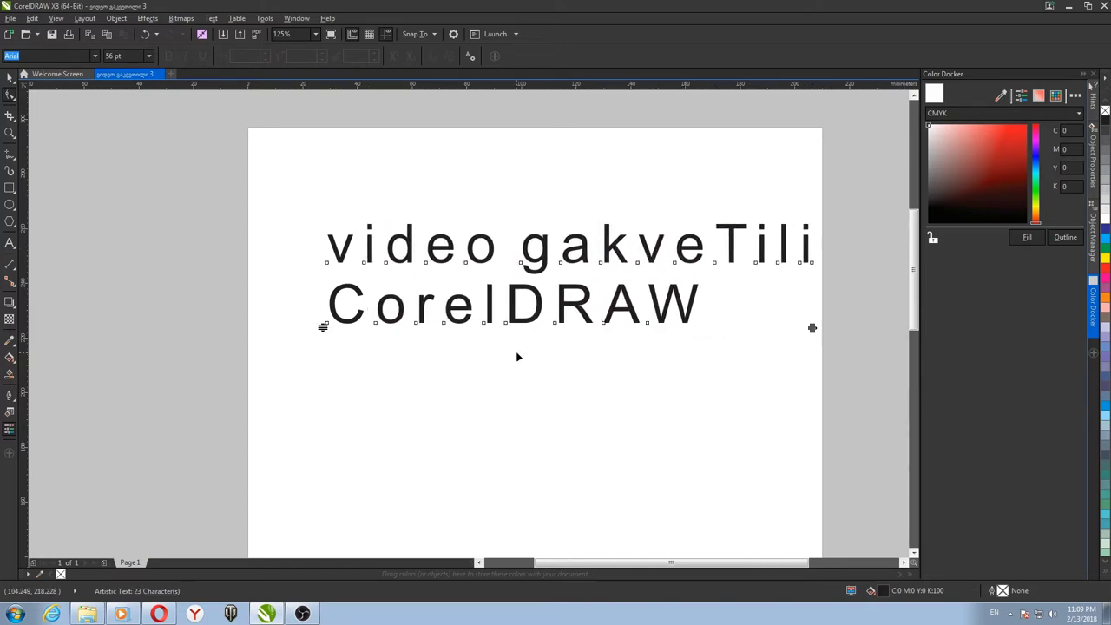
pyautogui.moveTo(323, 328); pyautogui.dragTo(323, 371)
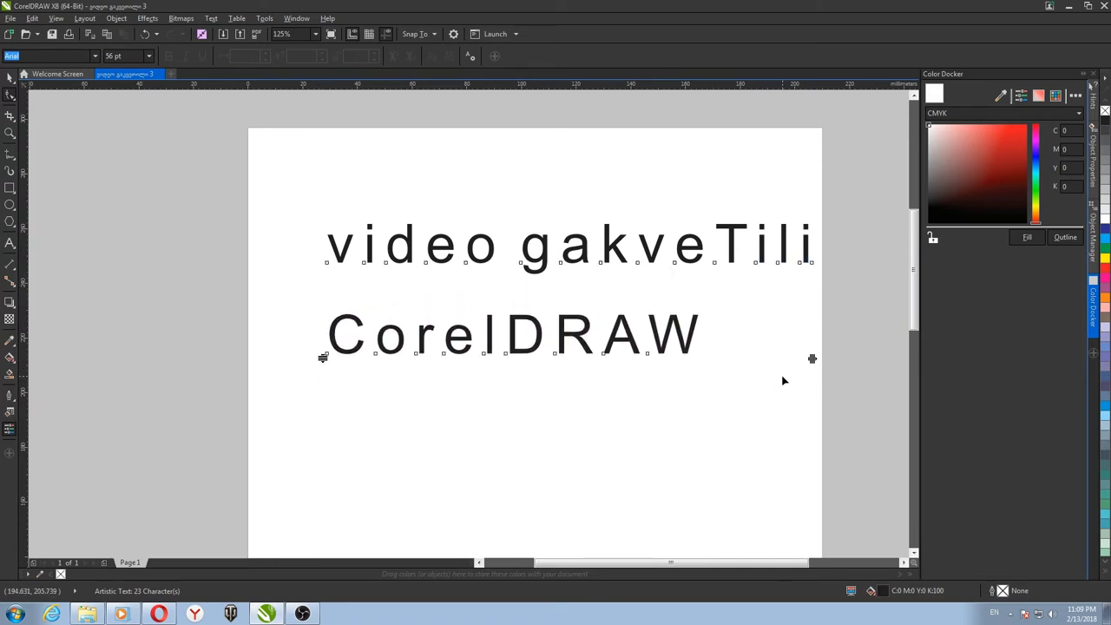
pyautogui.moveTo(812, 359); pyautogui.dragTo(728, 359)
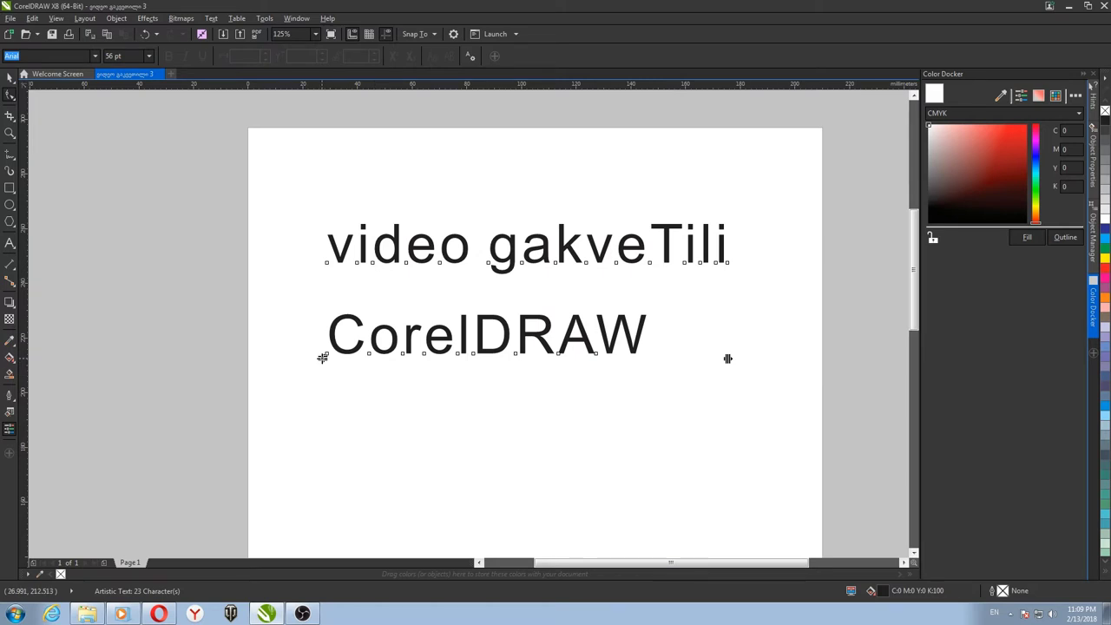
pyautogui.moveTo(322, 358); pyautogui.dragTo(323, 335)
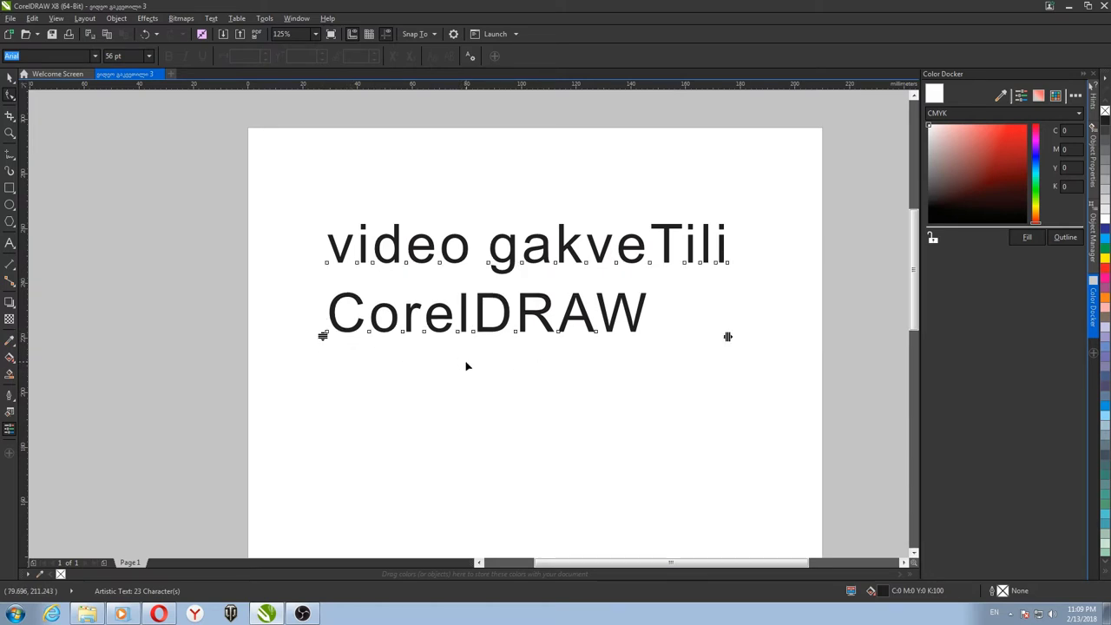
# - Try moving the letter D of "CorelDRAW" below its line with the Shape tool, and undo the move
pyautogui.click(474, 337)
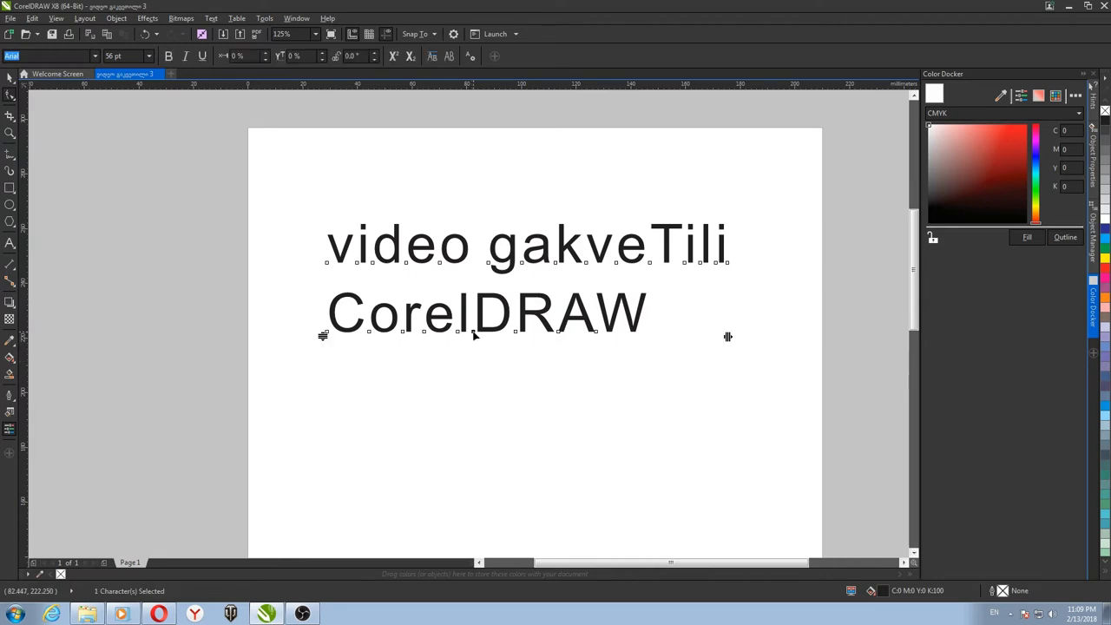
pyautogui.moveTo(474, 337); pyautogui.dragTo(431, 384)
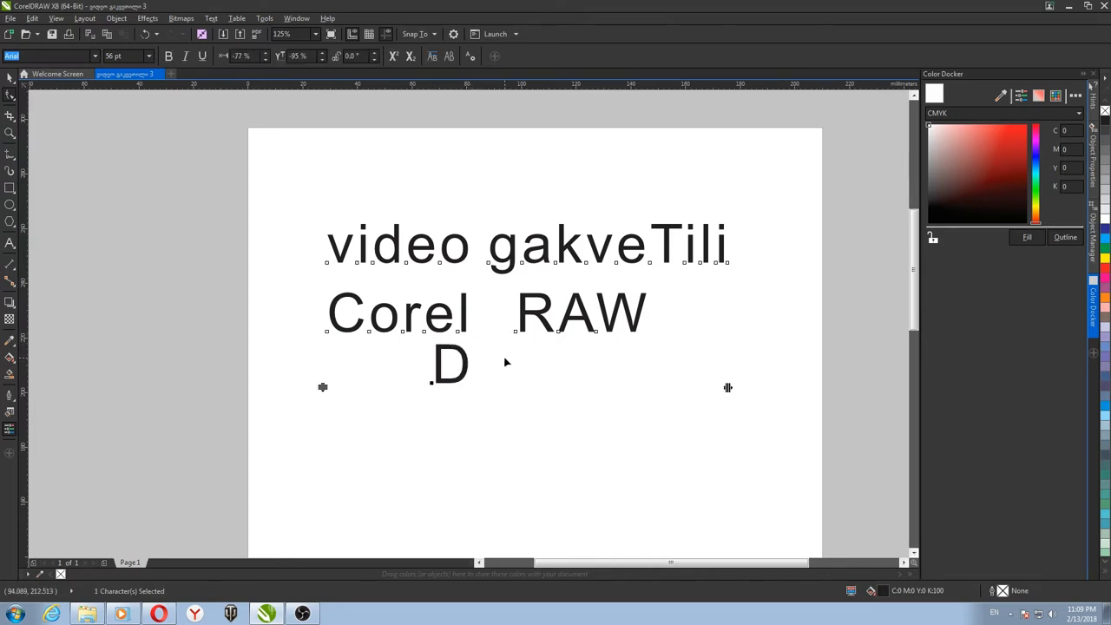
pyautogui.moveTo(503, 356); pyautogui.dragTo(651, 218)
pyautogui.hotkey('ctrl', 'z')
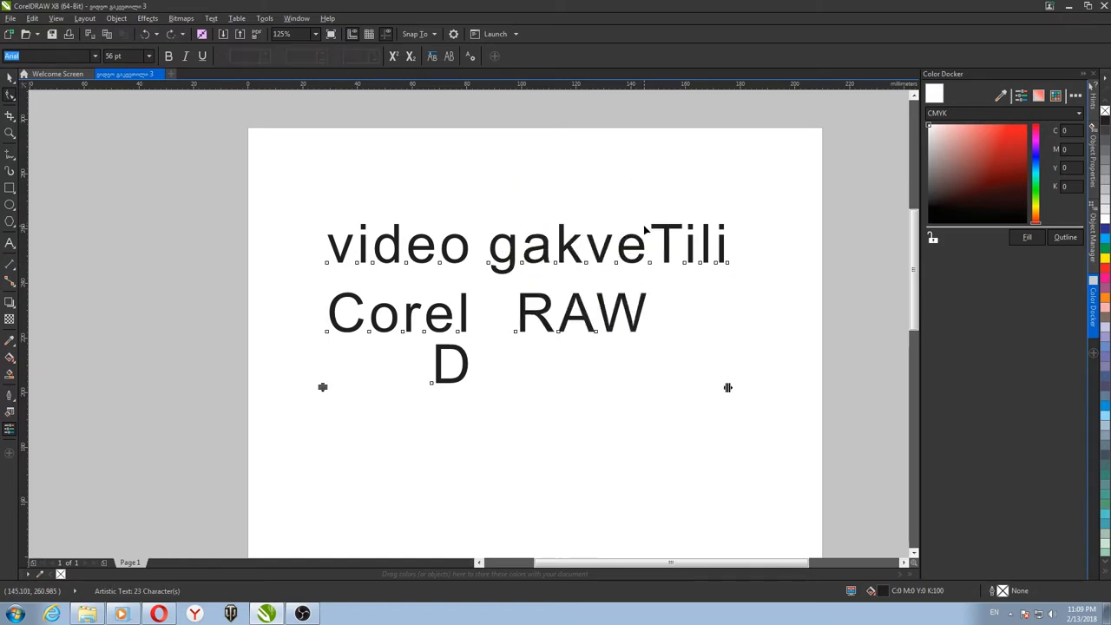
pyautogui.hotkey('ctrl', 'z')
# - Move the two-line text slightly down and to the left on the page, and open its text properties
pyautogui.click(11, 76)
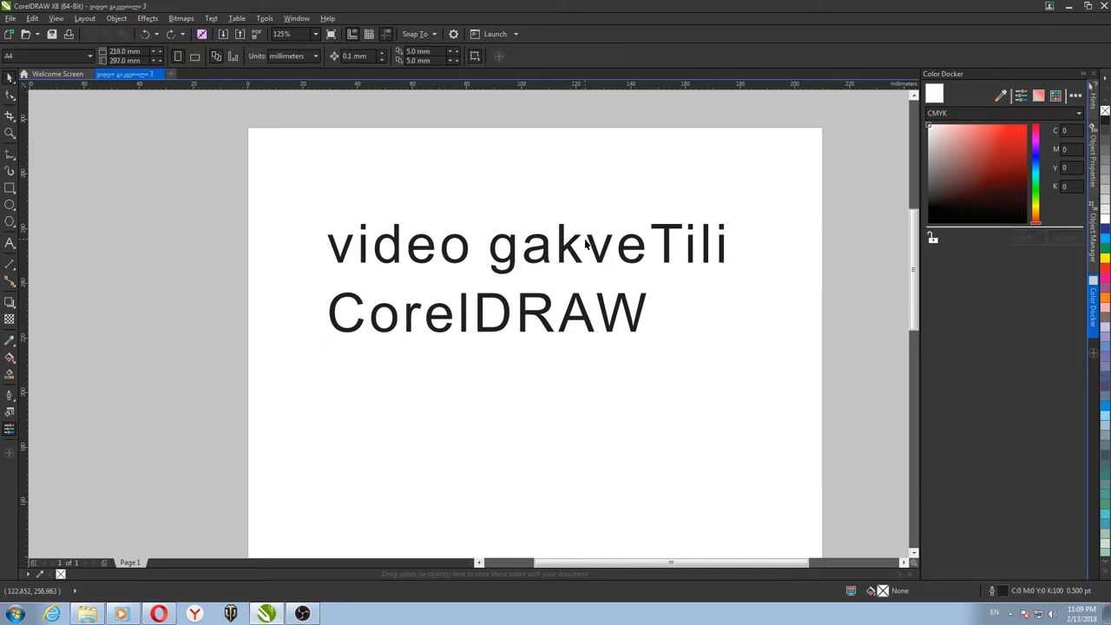
pyautogui.moveTo(544, 239); pyautogui.dragTo(535, 245)
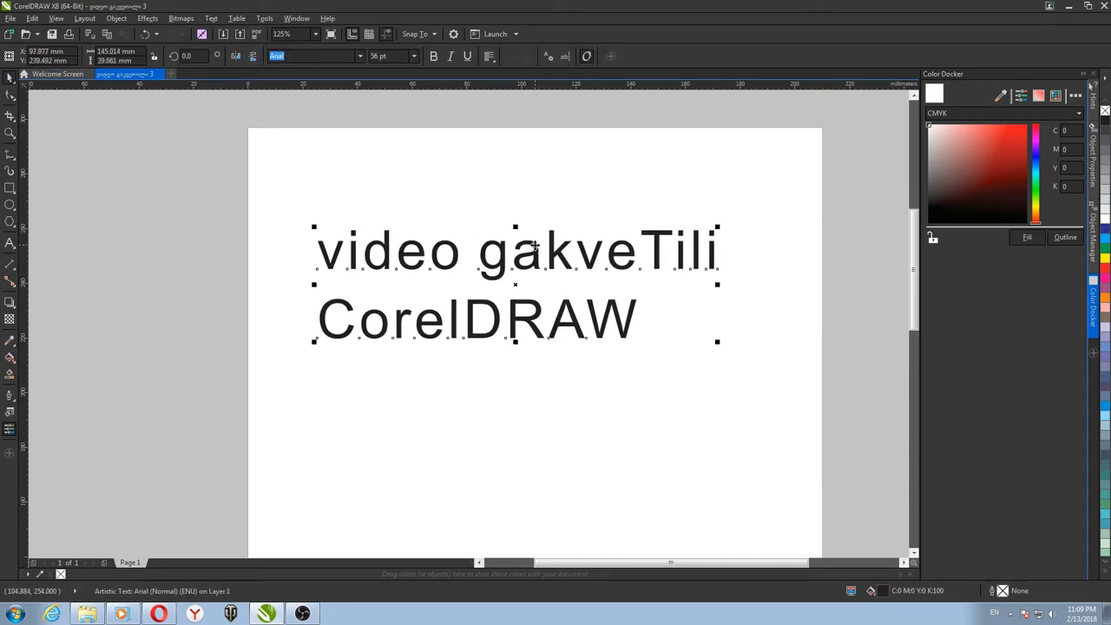
pyautogui.click(213, 19)
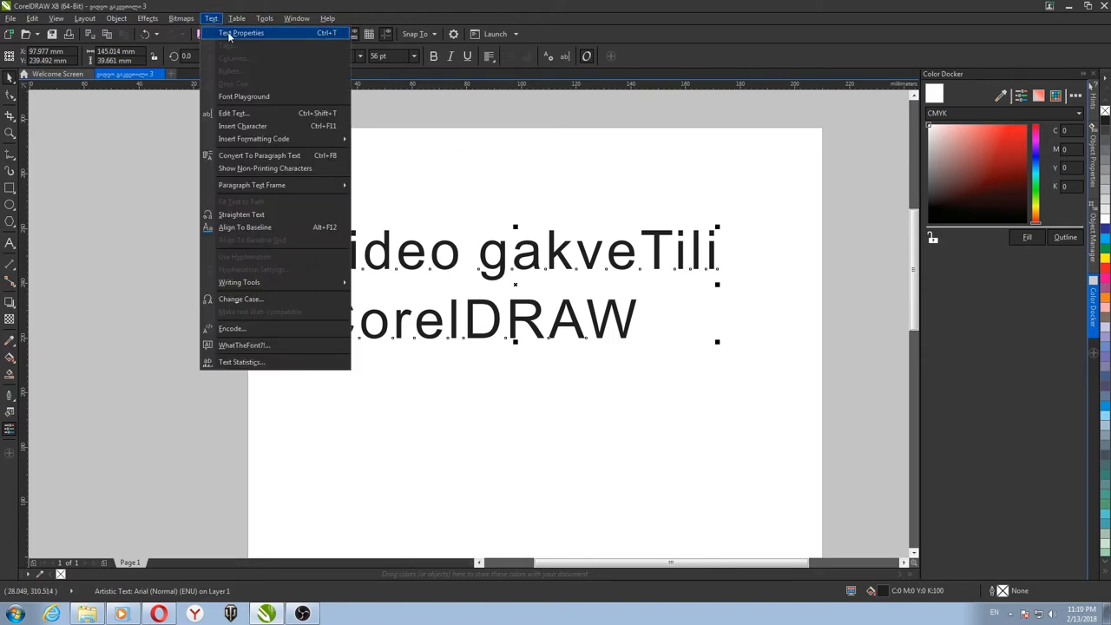
pyautogui.click(229, 34)
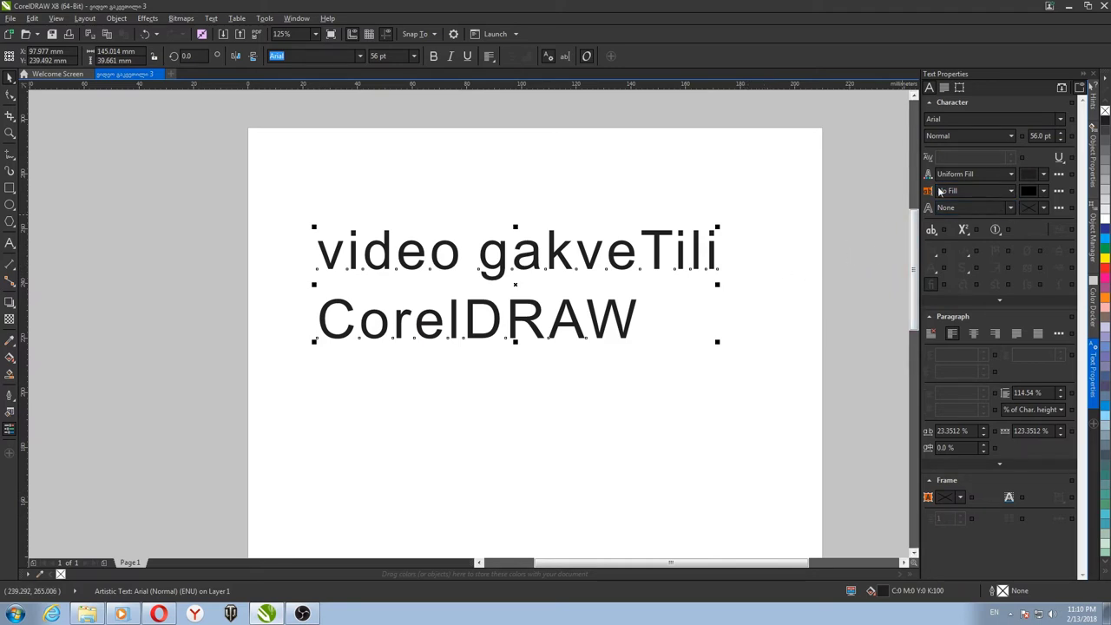
# - Preview other fonts such as Avaza Mtavruli and the available font styles for the text, keeping Arial Normal
pyautogui.click(1060, 120)
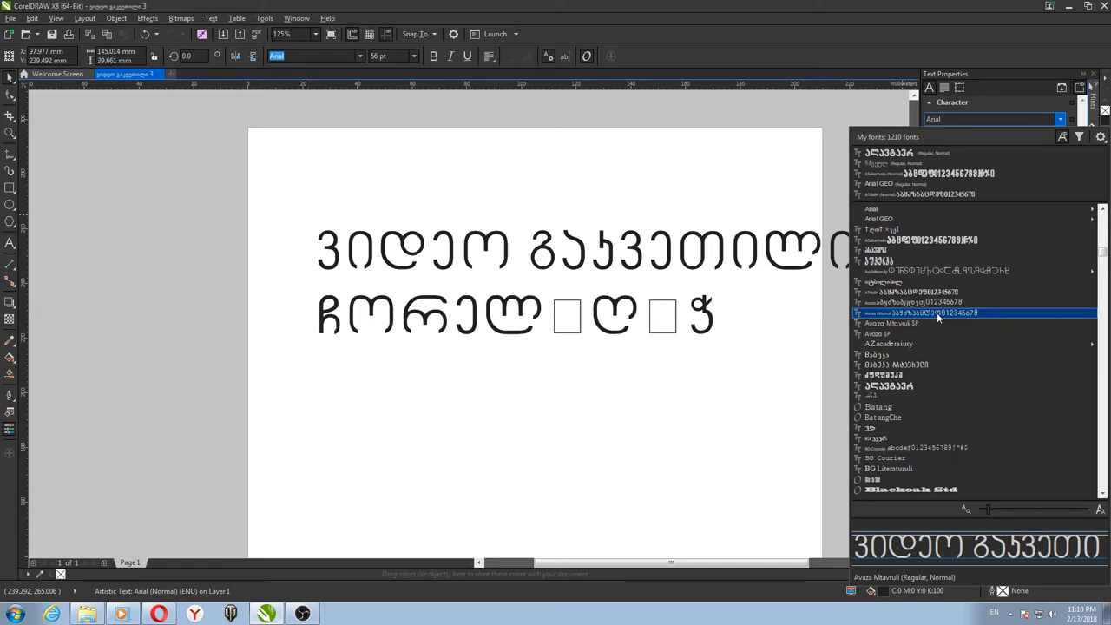
pyautogui.click(827, 295)
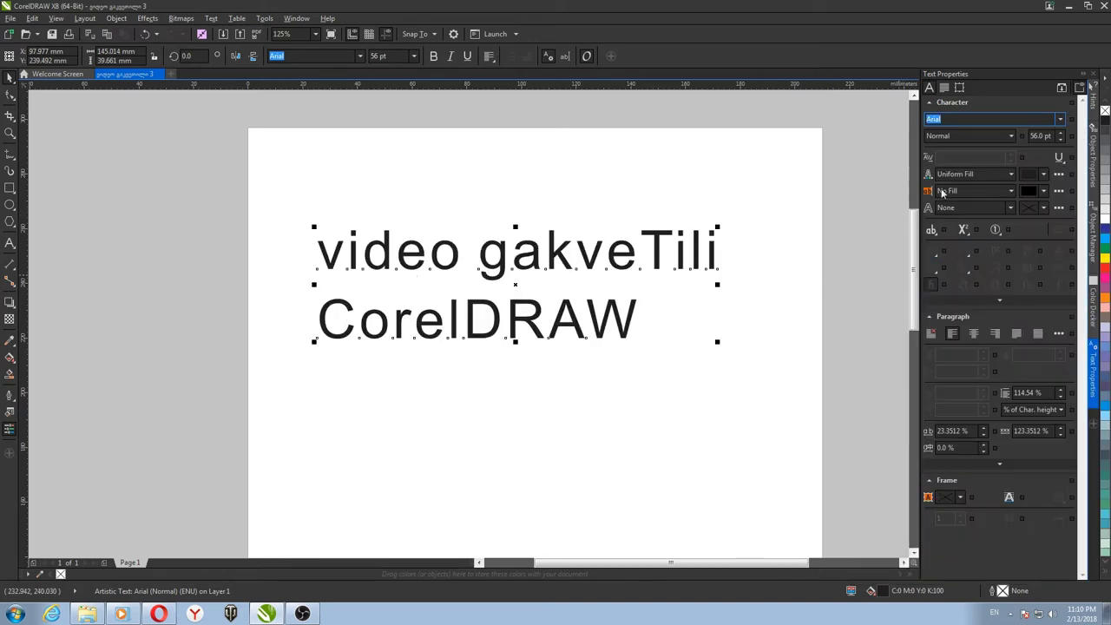
pyautogui.click(1005, 137)
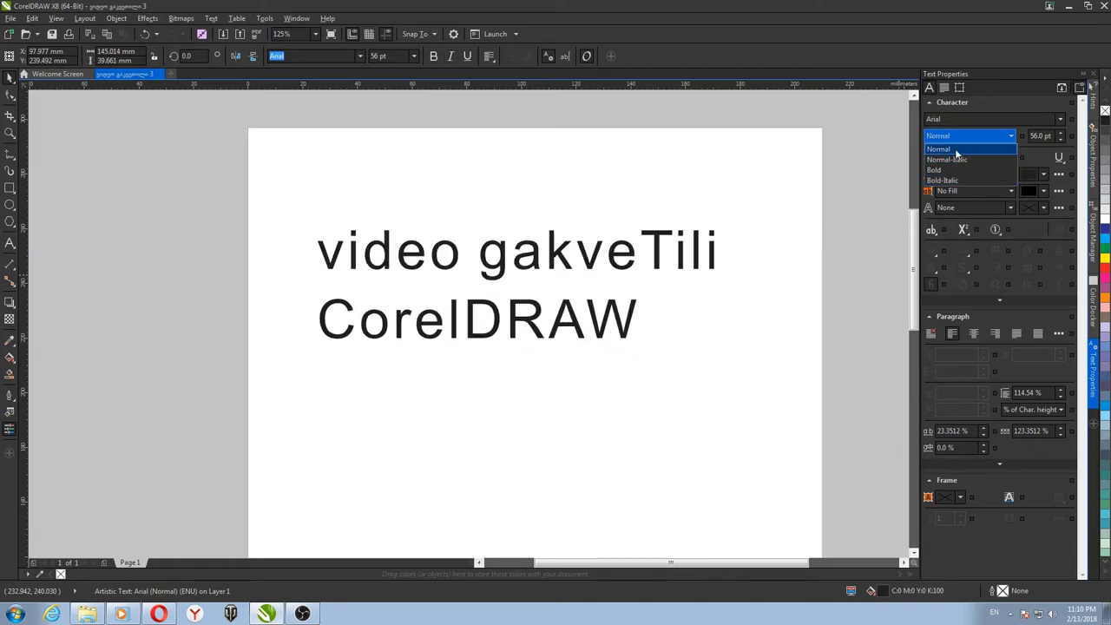
pyautogui.click(957, 151)
pyautogui.click(842, 202)
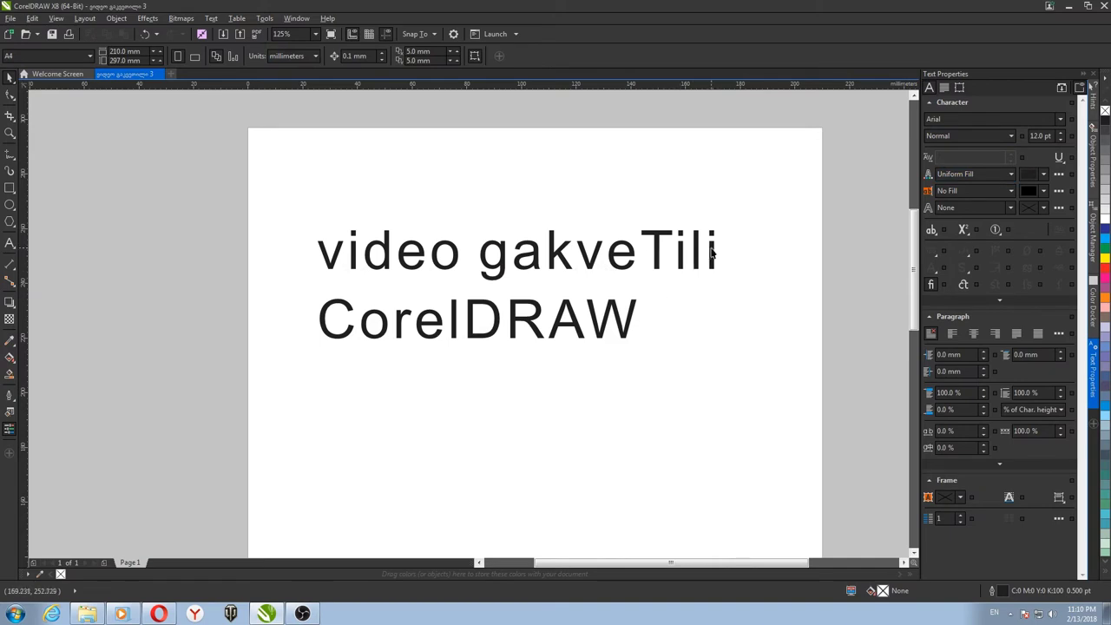
# - Raise the text's font size in 1 pt increments, and lower it again to 55 pt
pyautogui.click(709, 252)
pyautogui.click(1060, 133)
pyautogui.click(1060, 133)
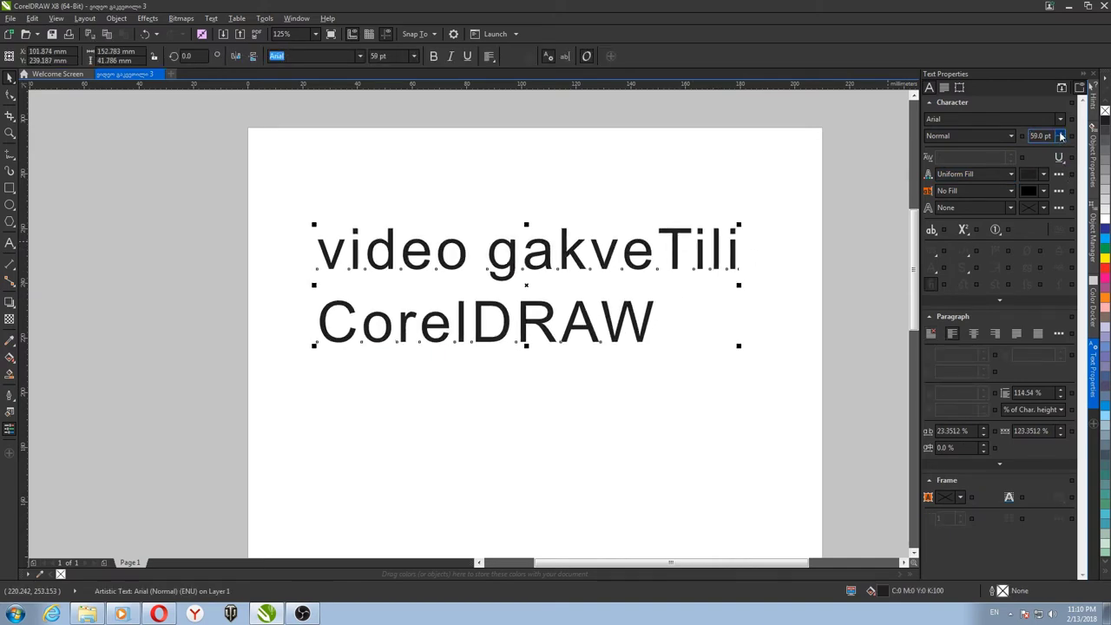
pyautogui.click(1060, 133)
pyautogui.click(1060, 140)
pyautogui.click(1061, 139)
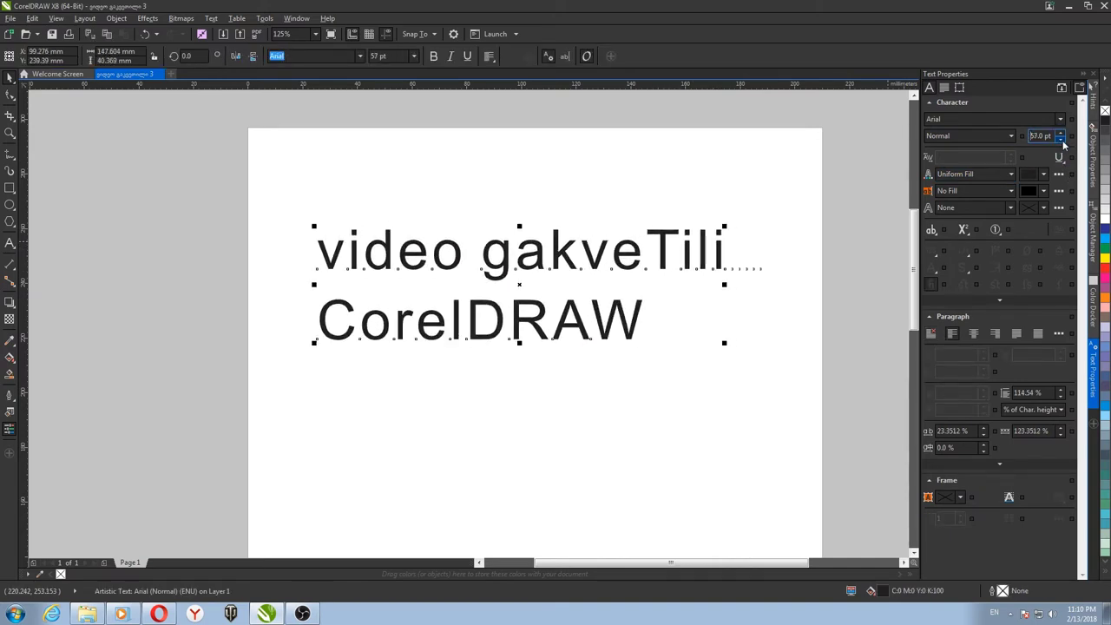
pyautogui.click(1060, 140)
pyautogui.moveTo(850, 194); pyautogui.dragTo(284, 404)
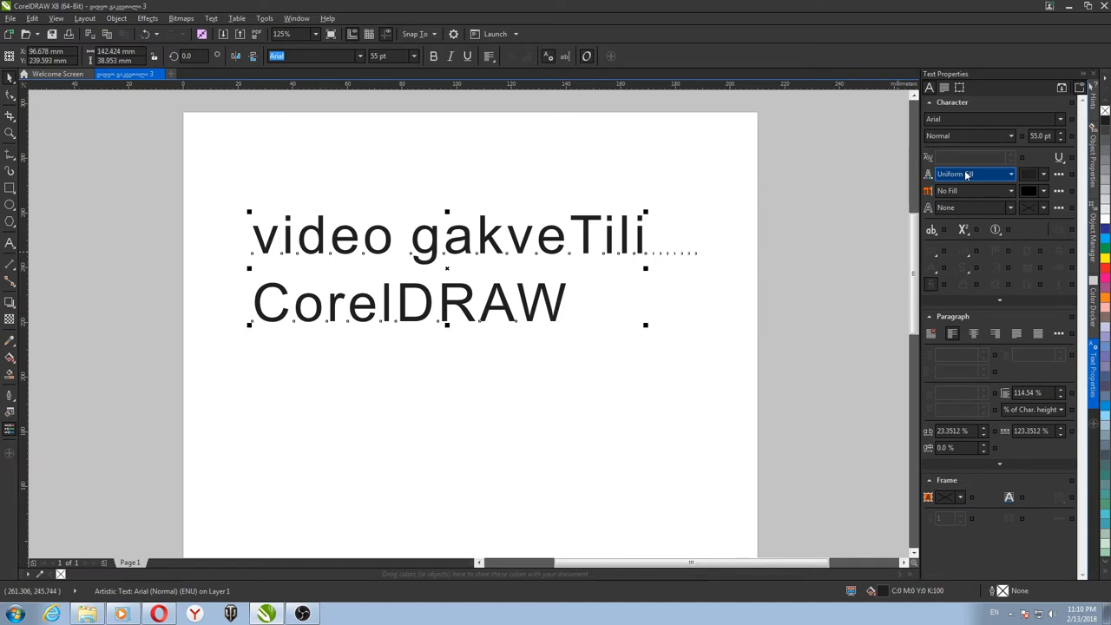
# - Apply a fountain fill to the text using the Shiny Rainbow Rays preset from the private fills
pyautogui.click(964, 177)
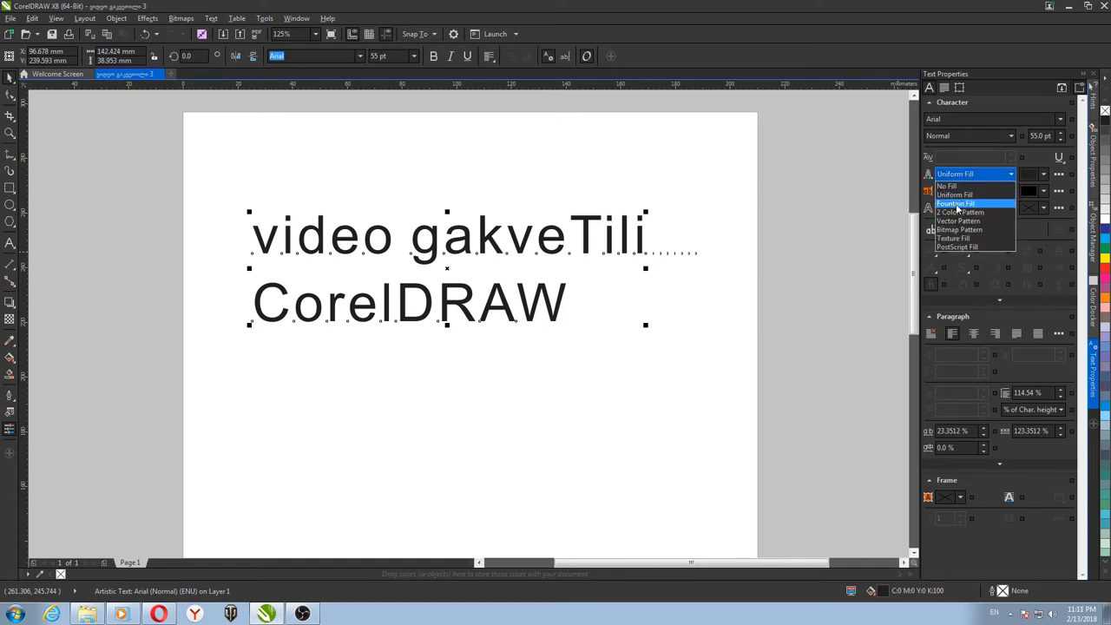
pyautogui.click(956, 205)
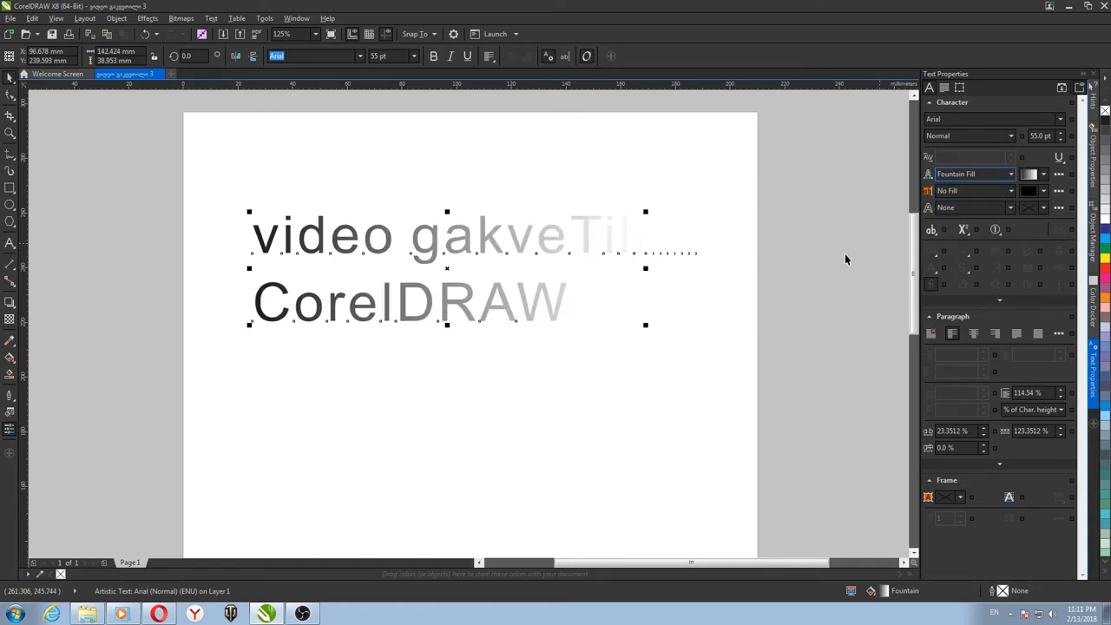
pyautogui.click(1043, 175)
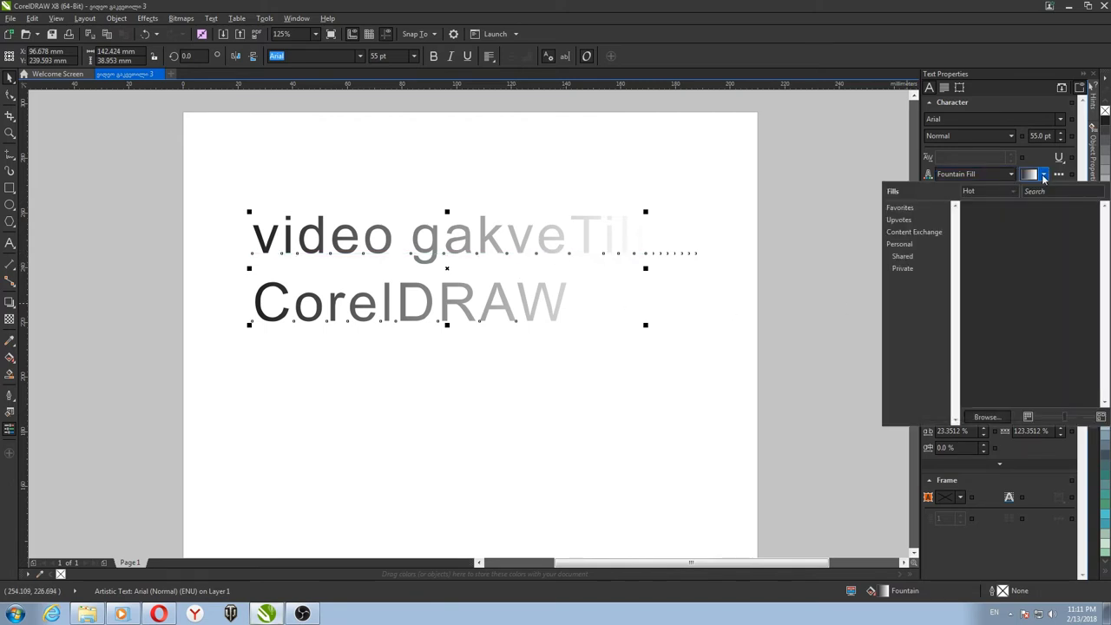
pyautogui.click(902, 268)
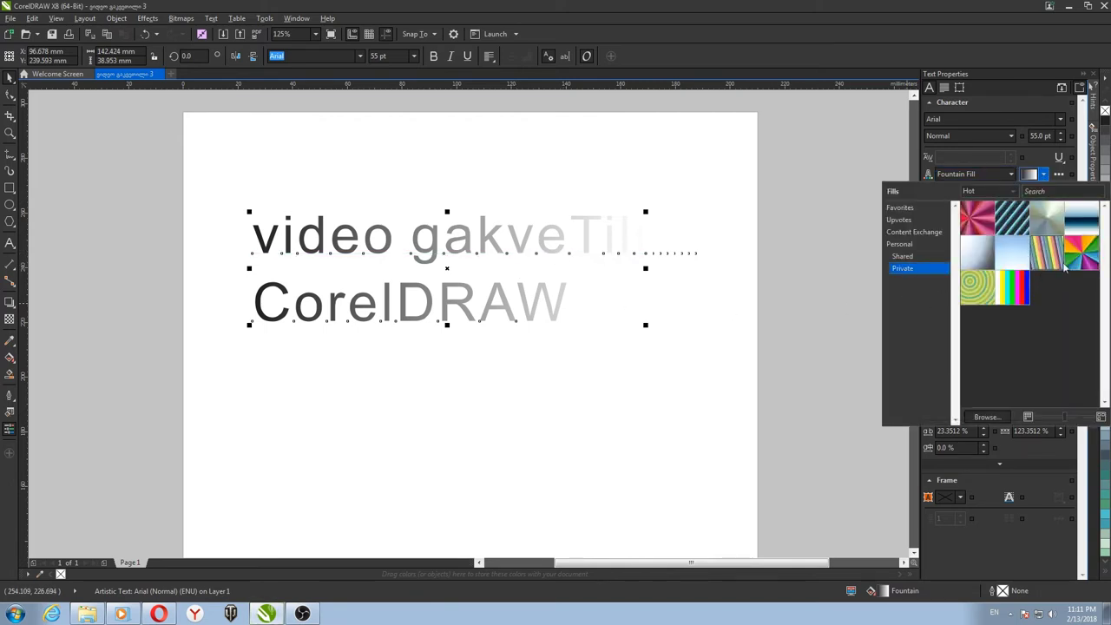
pyautogui.click(1077, 252)
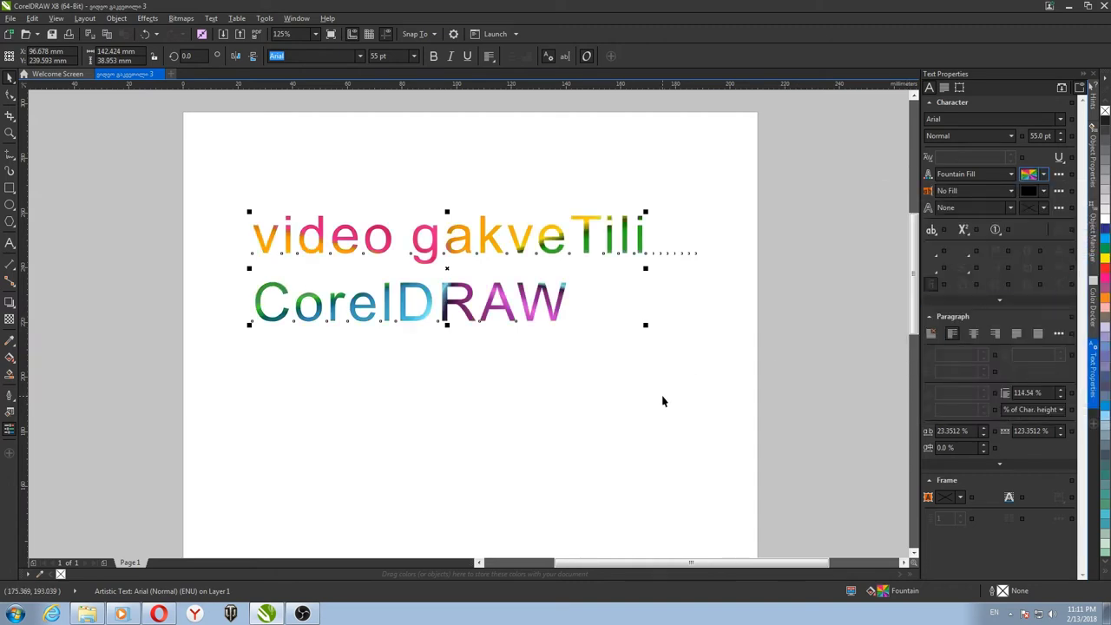
# - Edit the text's fountain fill, moving the yellow colour node to 32% and the blue colour node to 66%
pyautogui.click(1060, 177)
pyautogui.moveTo(499, 213); pyautogui.dragTo(772, 270)
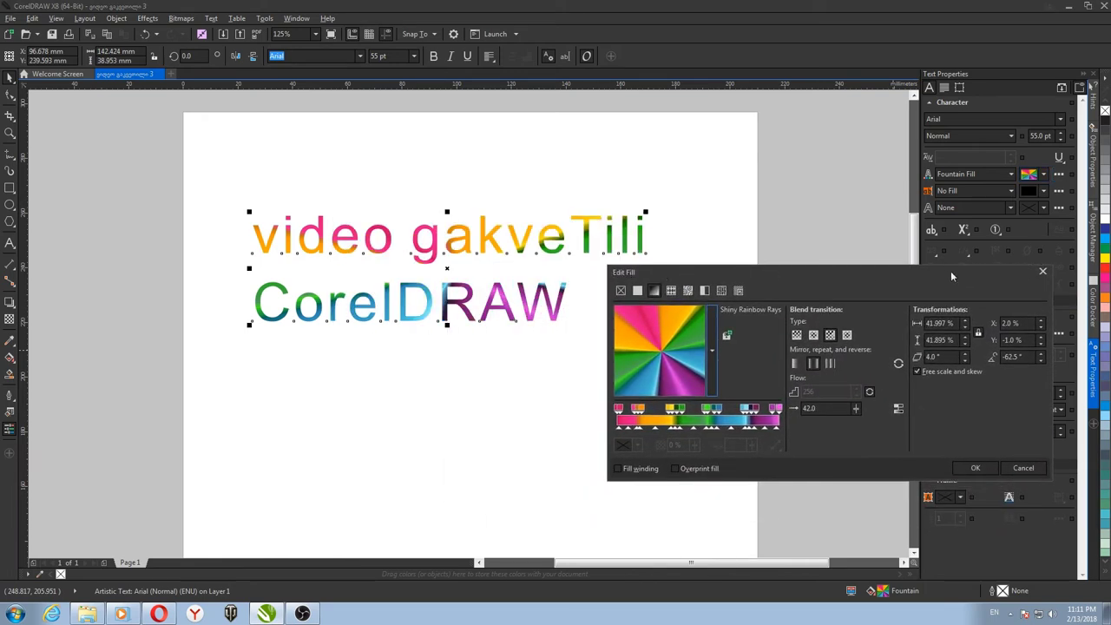
pyautogui.moveTo(828, 271); pyautogui.dragTo(801, 274)
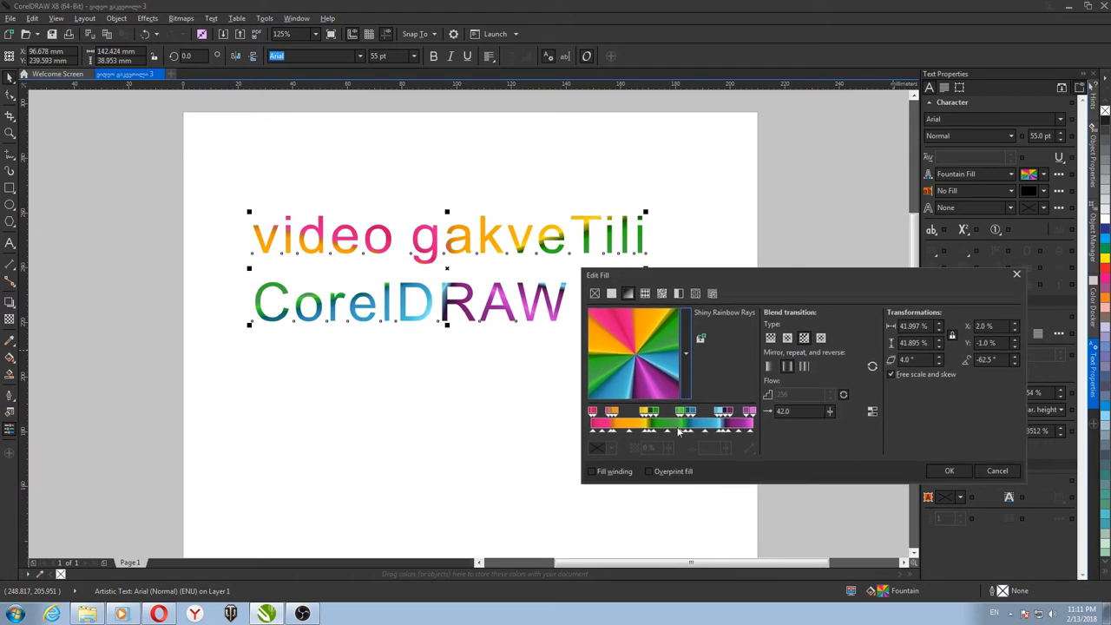
pyautogui.moveTo(656, 410); pyautogui.dragTo(641, 413)
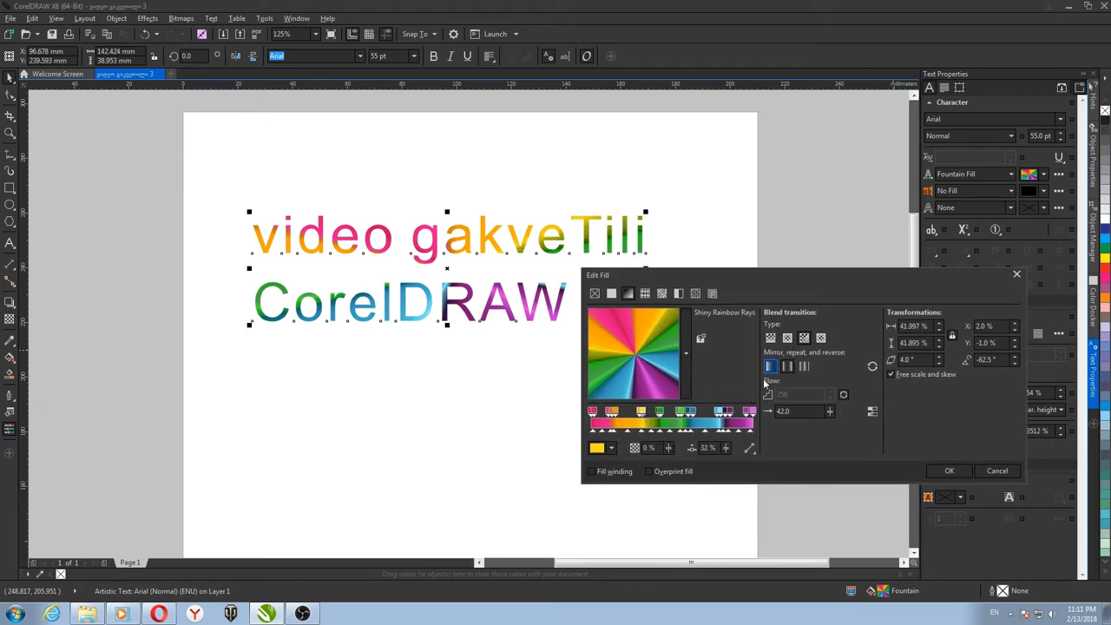
pyautogui.click(705, 417)
pyautogui.click(698, 413)
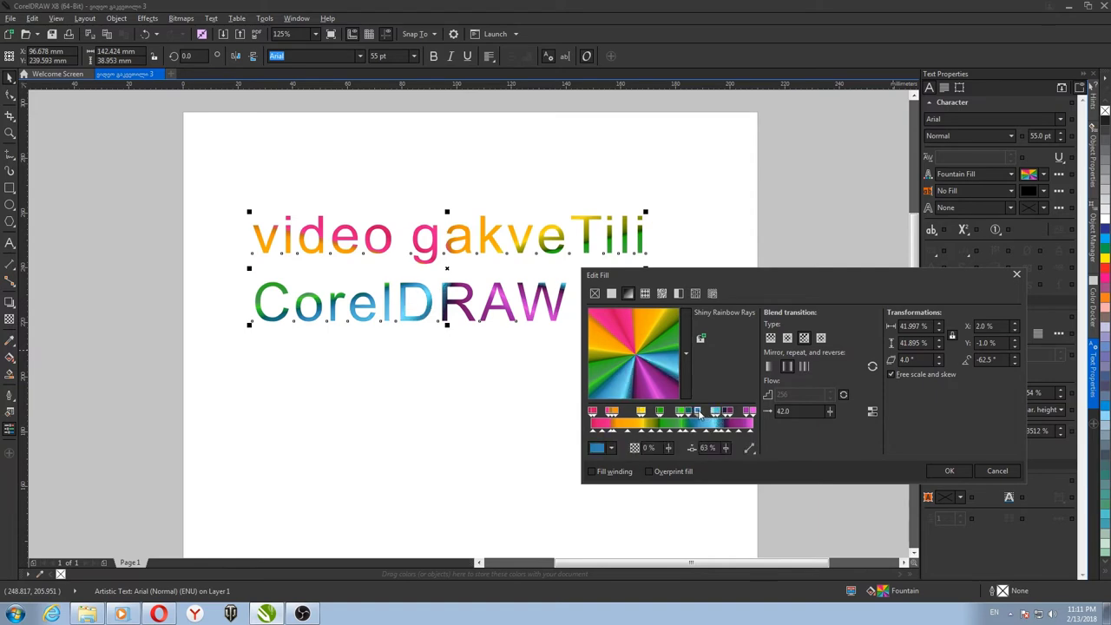
# - Compare the conical and rectangular types for the text's fountain fill, and apply the elliptical type
pyautogui.click(787, 338)
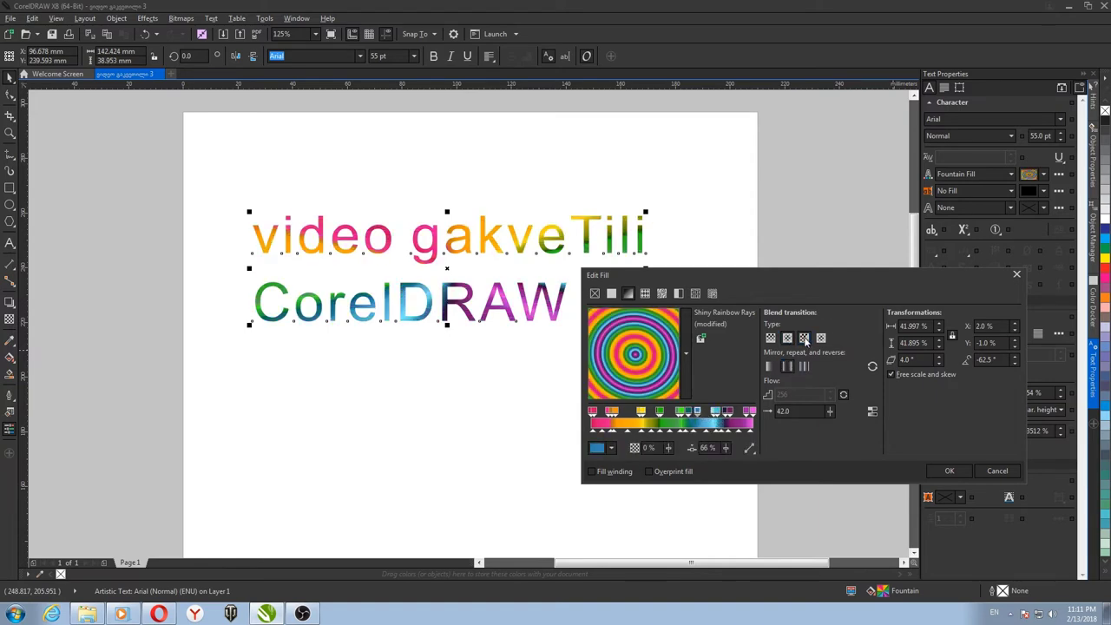
pyautogui.click(807, 339)
pyautogui.click(820, 338)
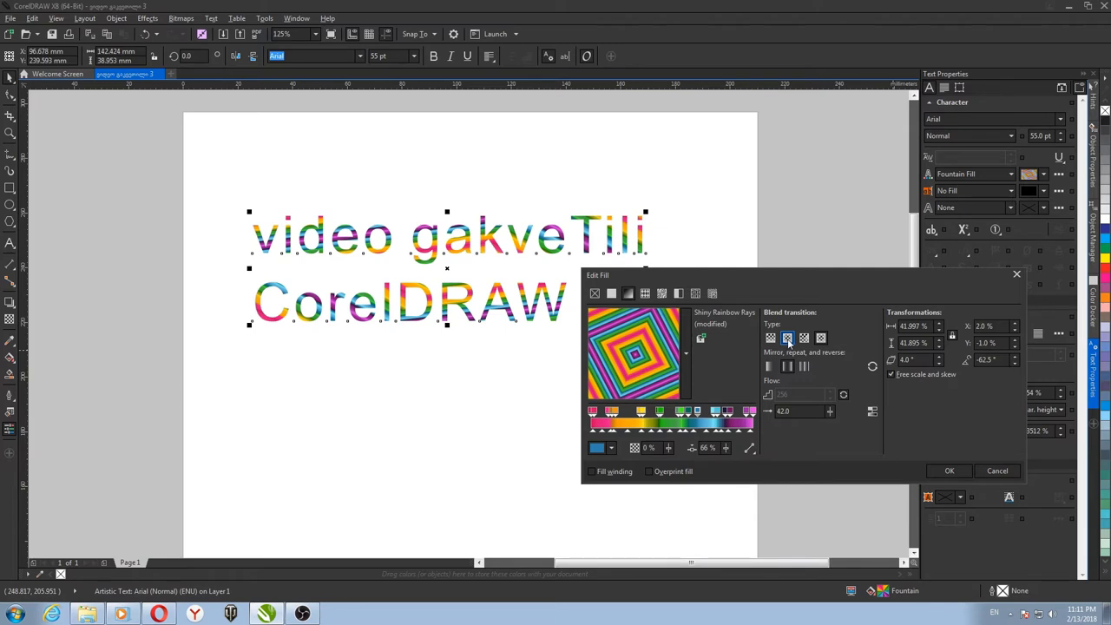
pyautogui.click(787, 338)
pyautogui.moveTo(790, 275); pyautogui.dragTo(676, 288)
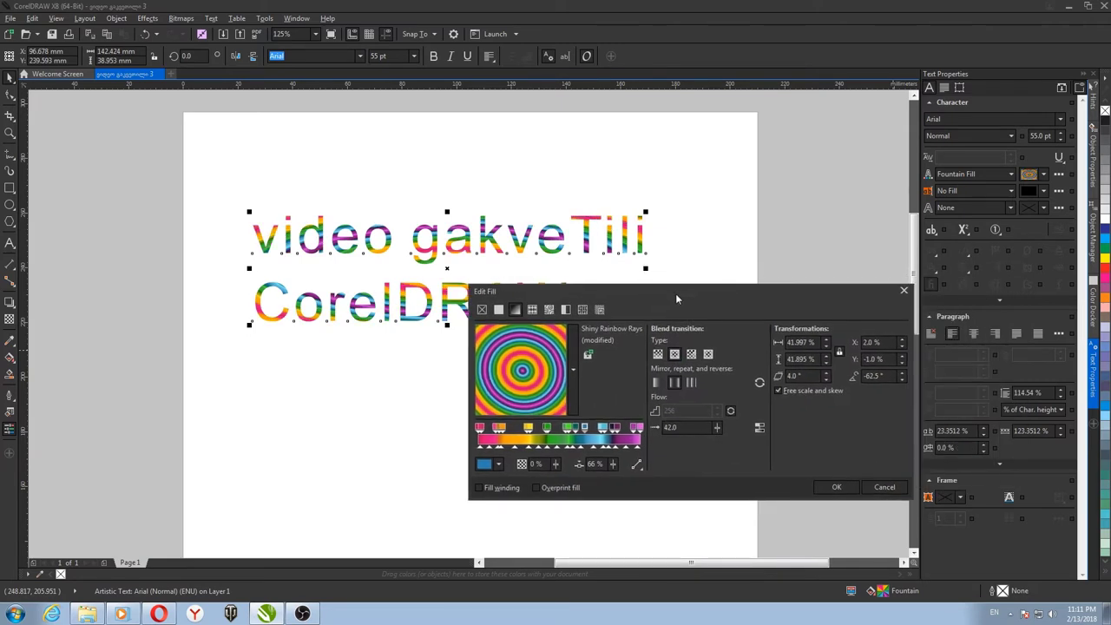
pyautogui.click(835, 485)
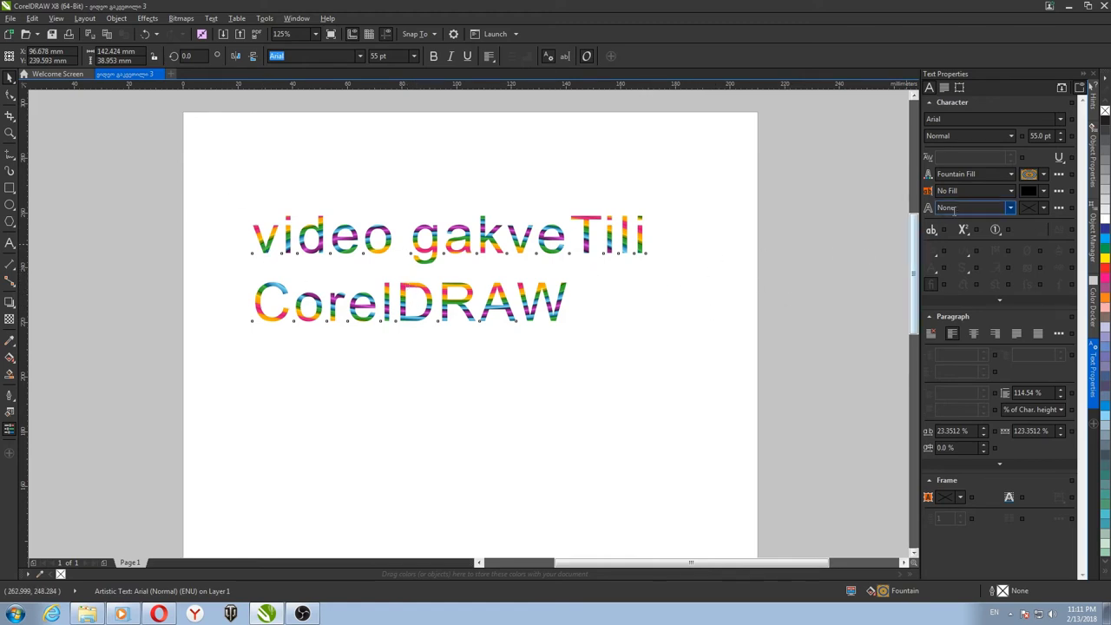
# - Give the text a uniform background fill in dark grey #2B2A2A, and set the background back to No Fill
pyautogui.click(1007, 192)
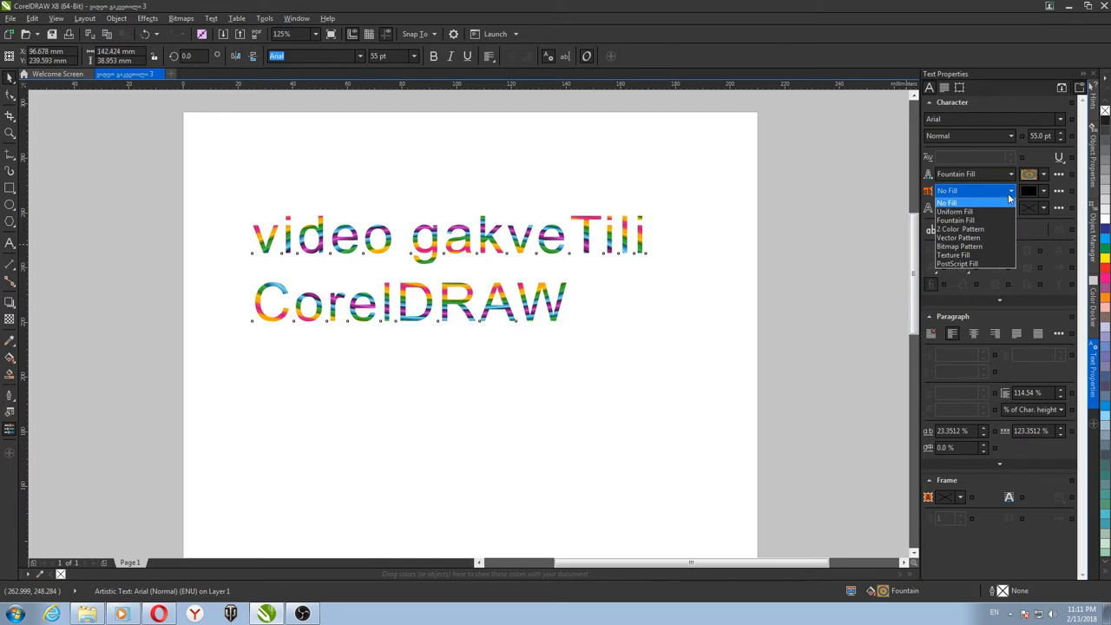
pyautogui.click(964, 212)
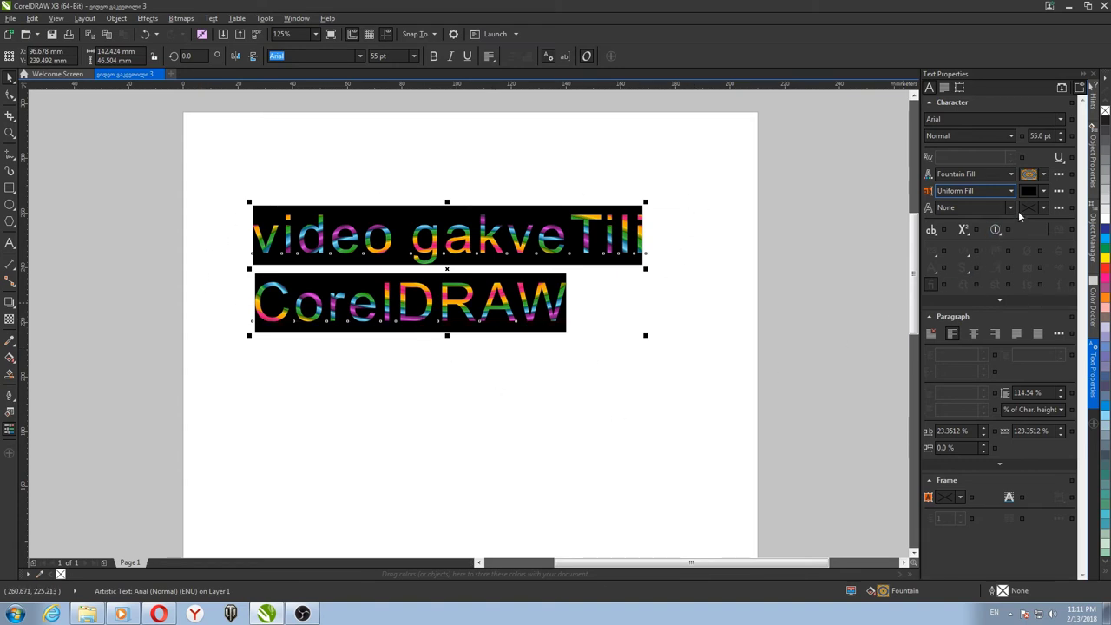
pyautogui.click(1029, 190)
pyautogui.click(999, 258)
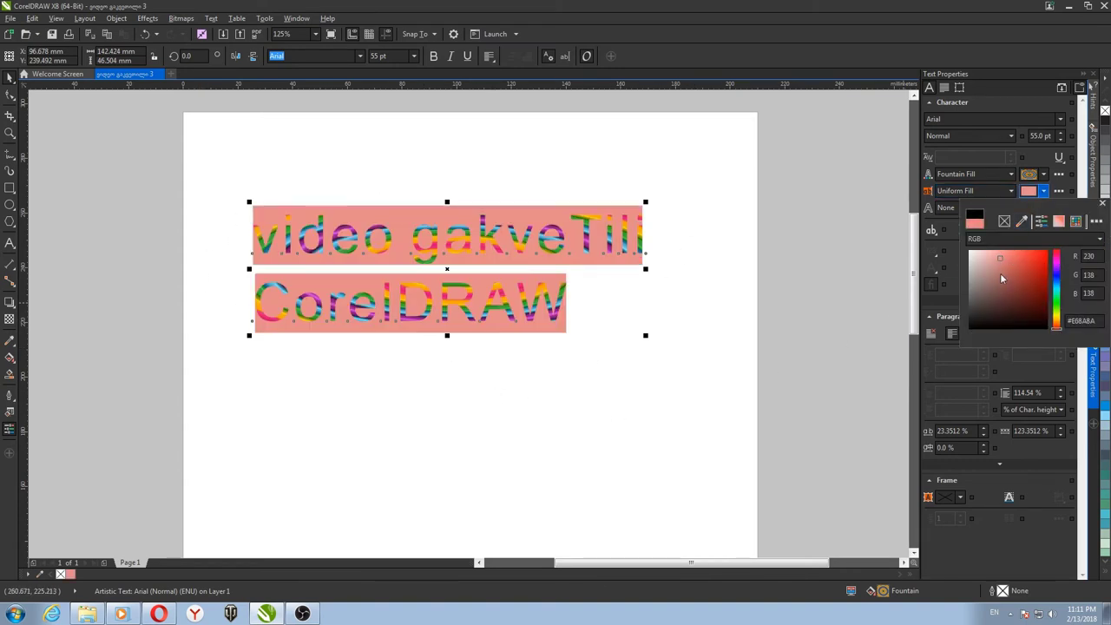
pyautogui.moveTo(1001, 259); pyautogui.dragTo(971, 316)
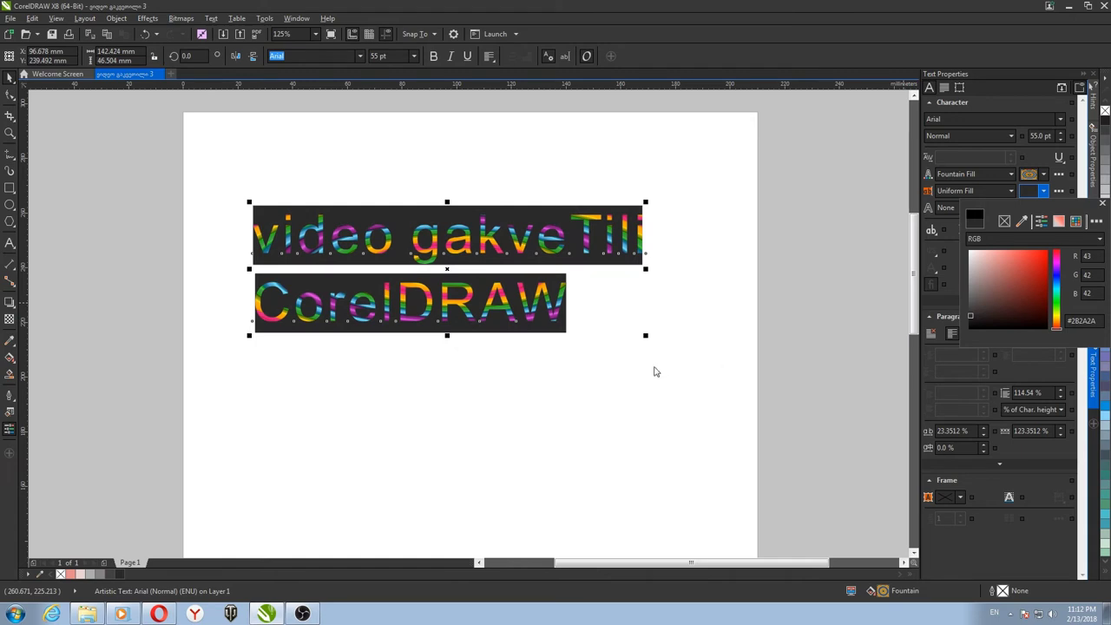
pyautogui.click(1010, 190)
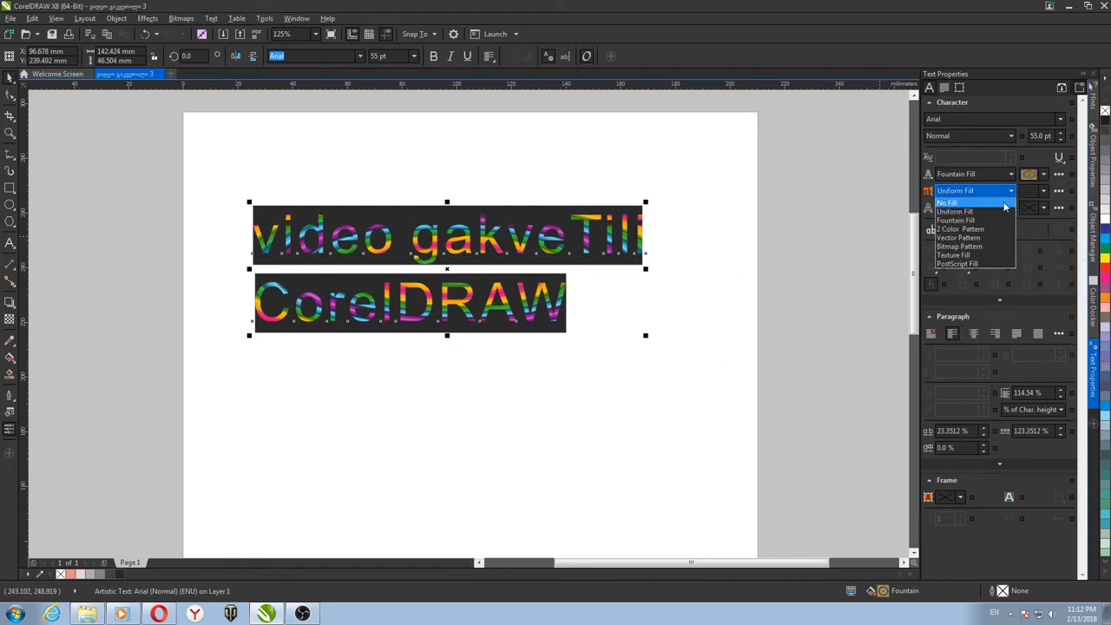
pyautogui.click(946, 202)
# - Set the character fill of the selected text to No Fill
pyautogui.click(647, 261)
pyautogui.scroll(2, 642, 252)
pyautogui.click(638, 234)
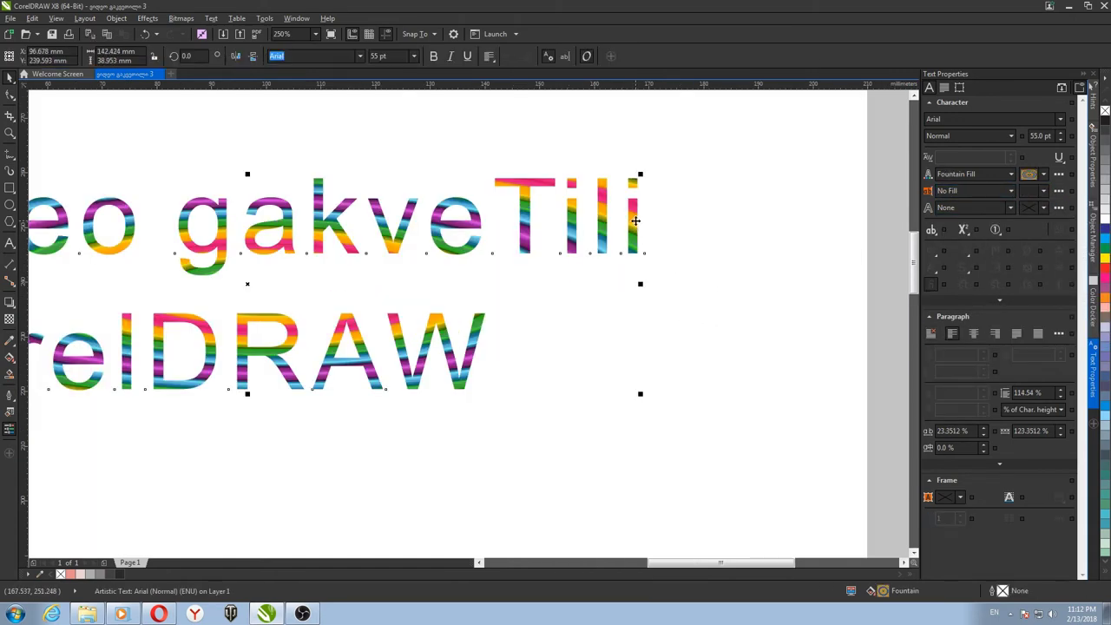
pyautogui.click(1044, 174)
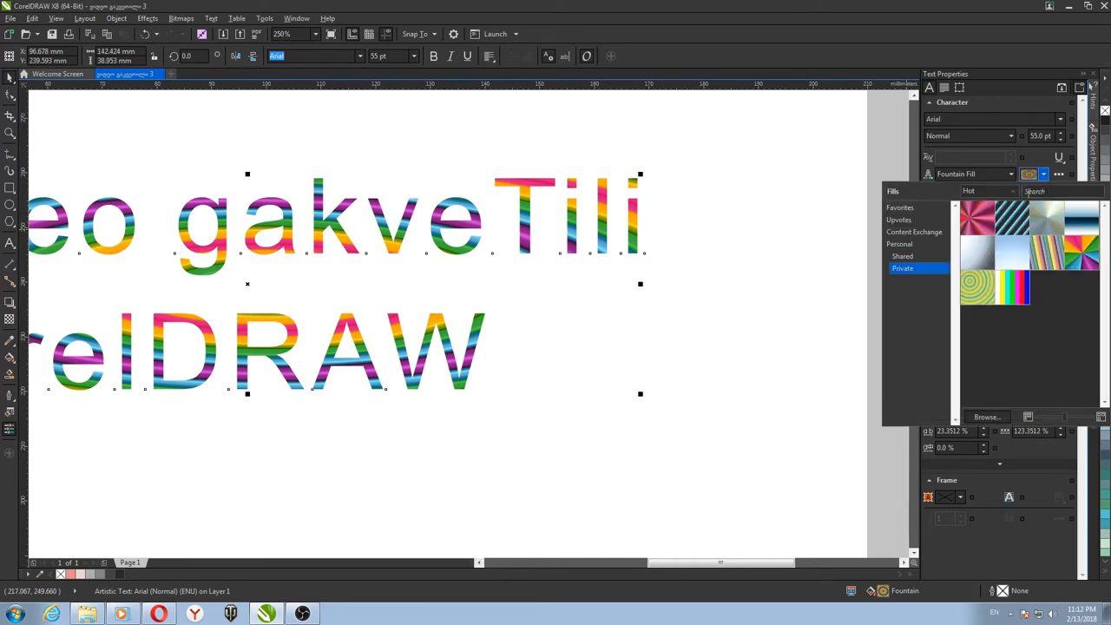
pyautogui.click(1010, 173)
pyautogui.click(1010, 173)
pyautogui.click(950, 186)
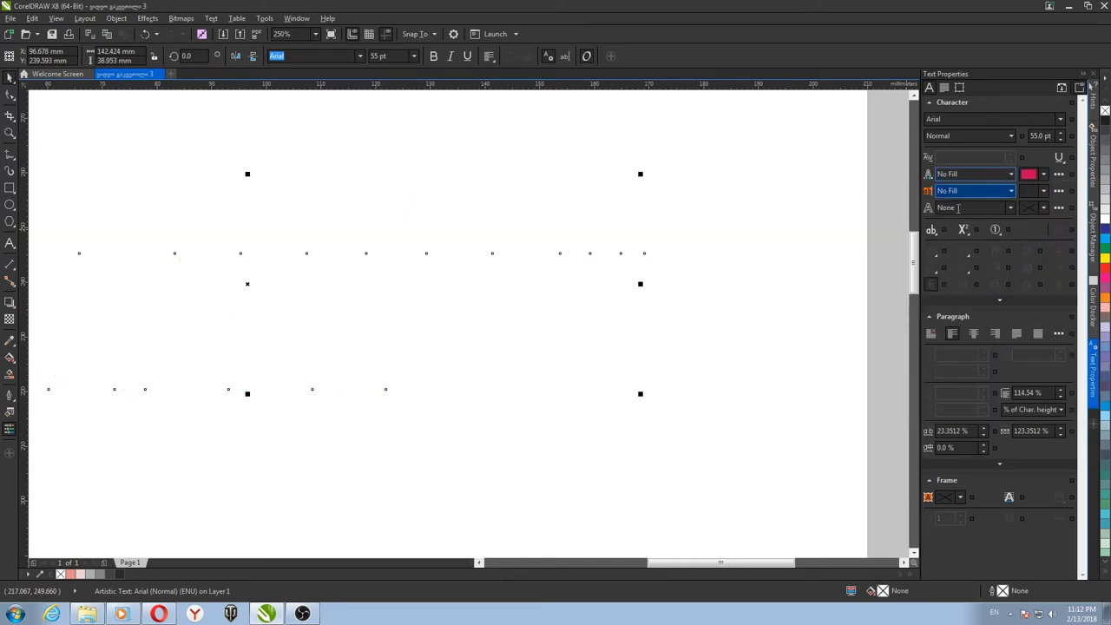
# - Apply a Uniform Fill to the text's characters and set its colour to black (#000000)
pyautogui.click(1003, 175)
pyautogui.click(999, 192)
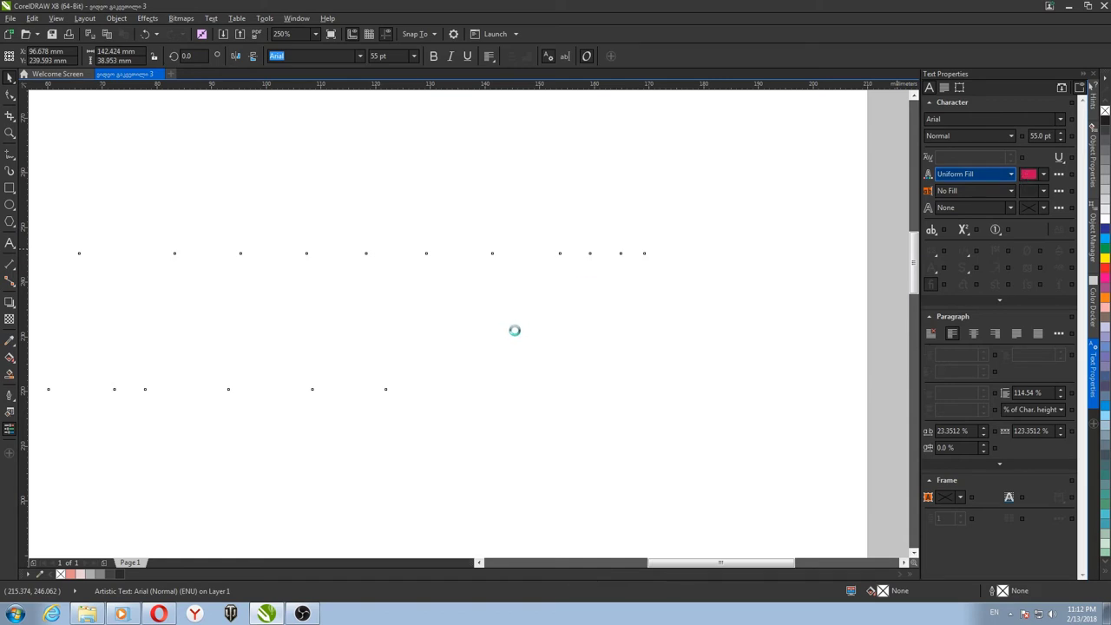
pyautogui.click(1029, 174)
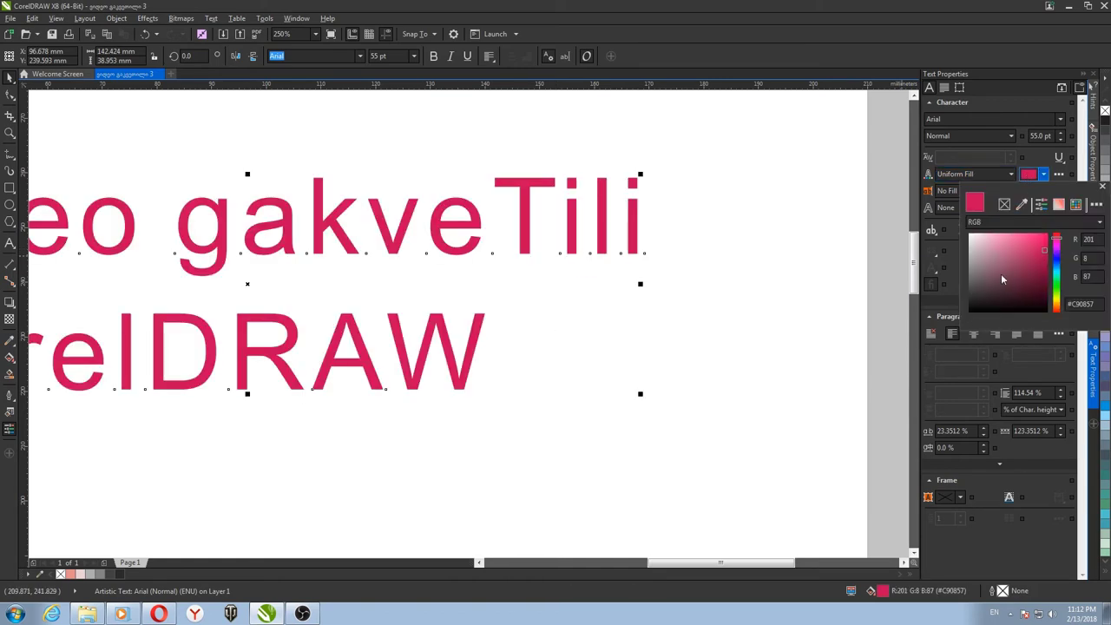
pyautogui.moveTo(1002, 280); pyautogui.dragTo(627, 327)
pyautogui.click(638, 344)
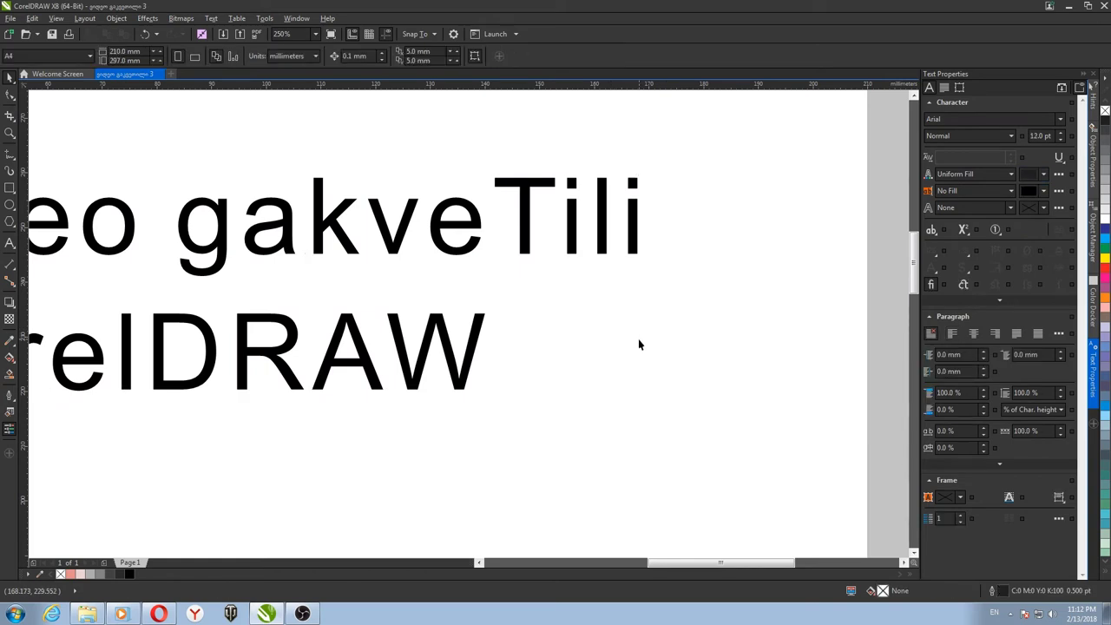
# - Give the text a 0.75 pt outline and colour it pinkish red (C:0 M:100 Y:59 K:0)
pyautogui.scroll(-2, 638, 344)
pyautogui.click(611, 334)
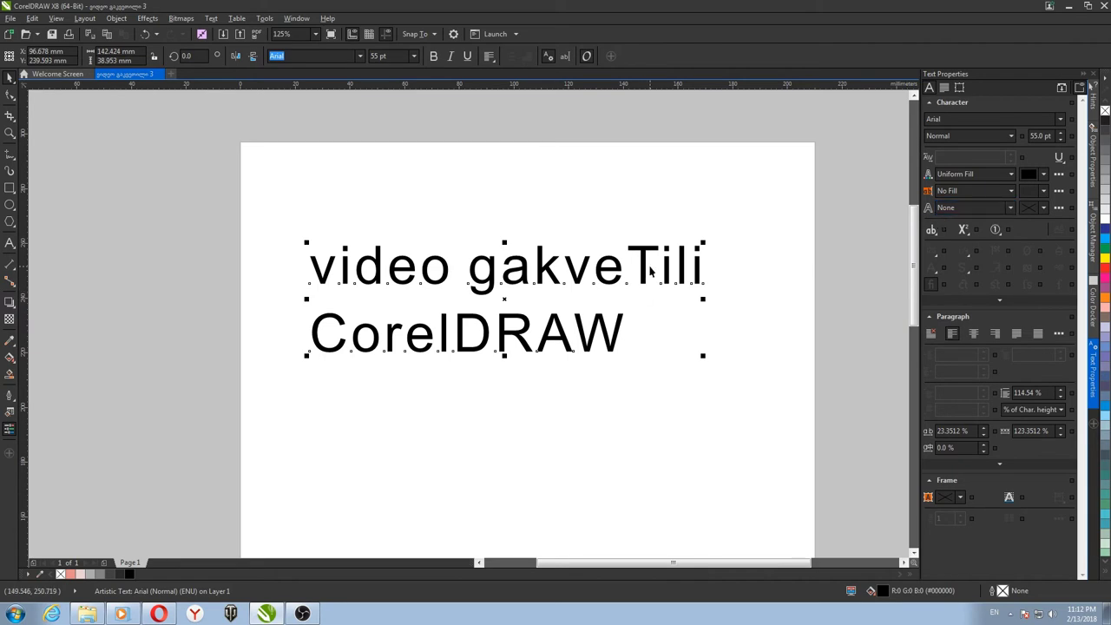
pyautogui.scroll(4, 651, 262)
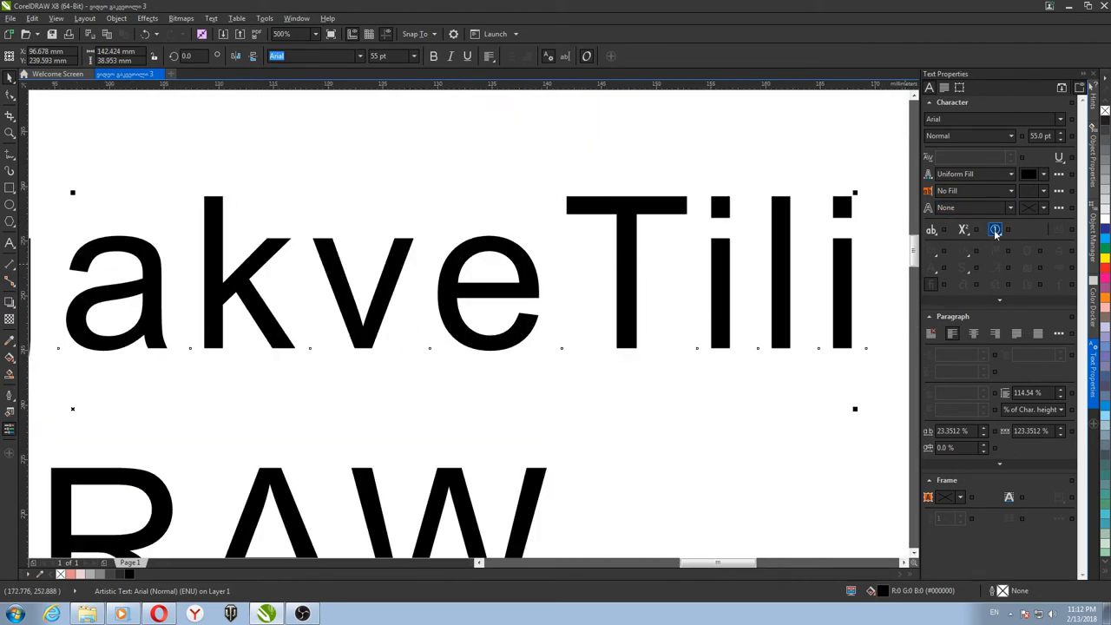
pyautogui.click(1011, 208)
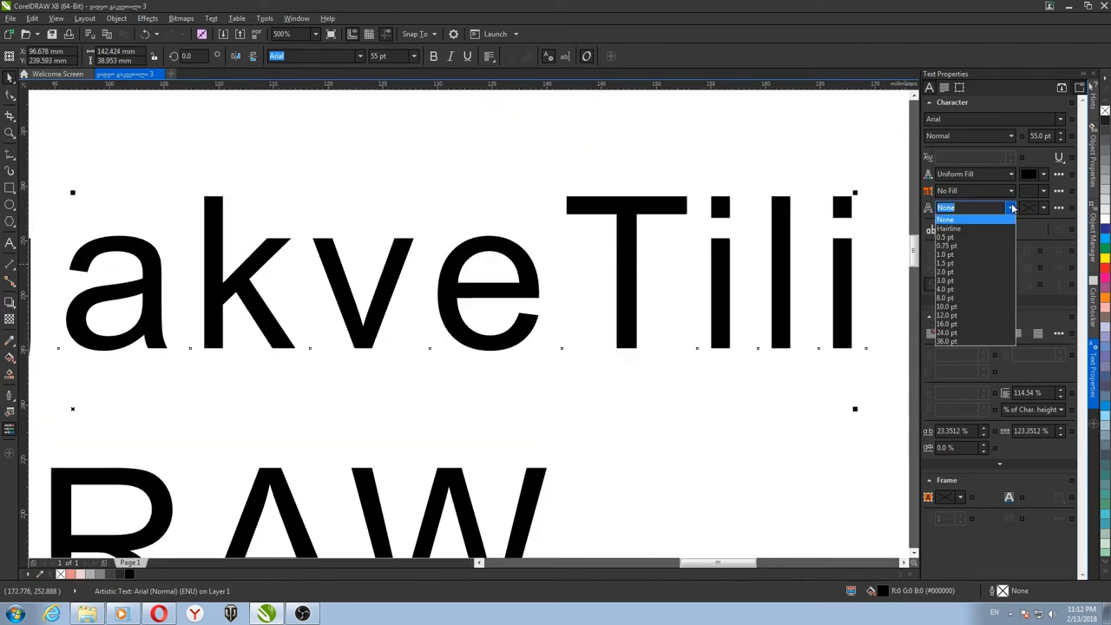
pyautogui.click(959, 246)
pyautogui.hscroll(1, 844, 187)
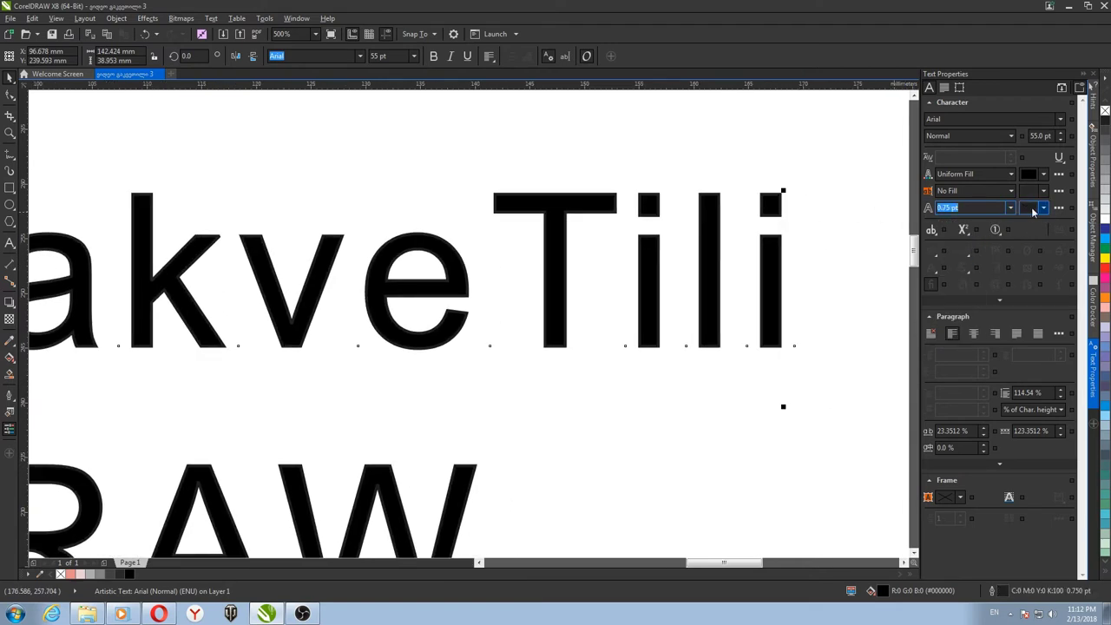
pyautogui.click(1043, 207)
pyautogui.moveTo(1032, 285); pyautogui.dragTo(1049, 270)
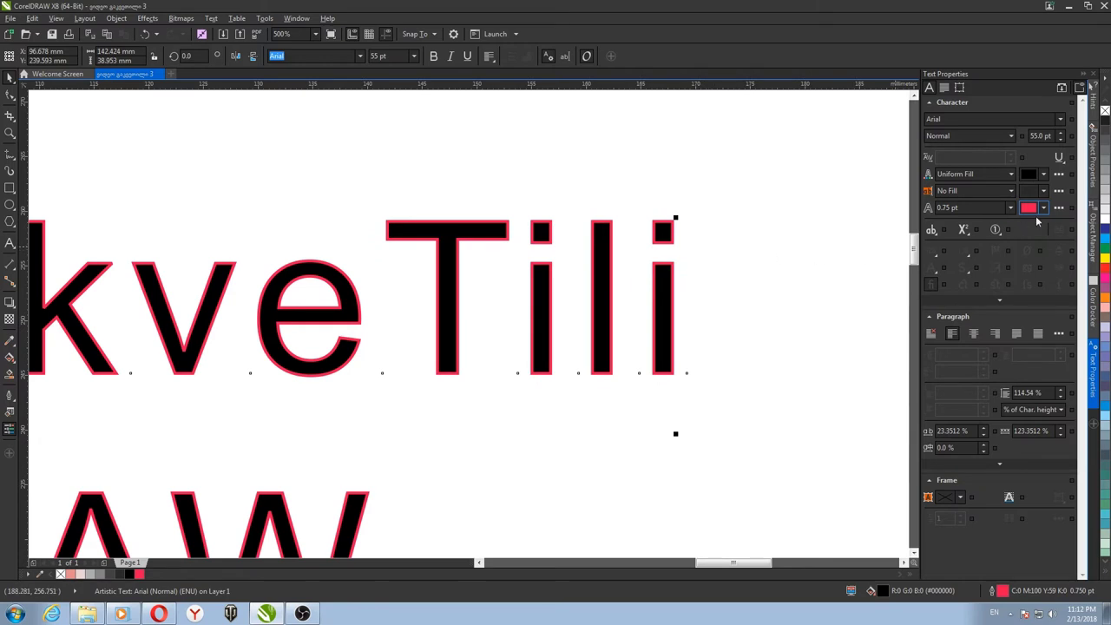
# - Examine the red outline's corners up close on the last letters of the first text line
pyautogui.click(703, 240)
pyautogui.scroll(5, 668, 217)
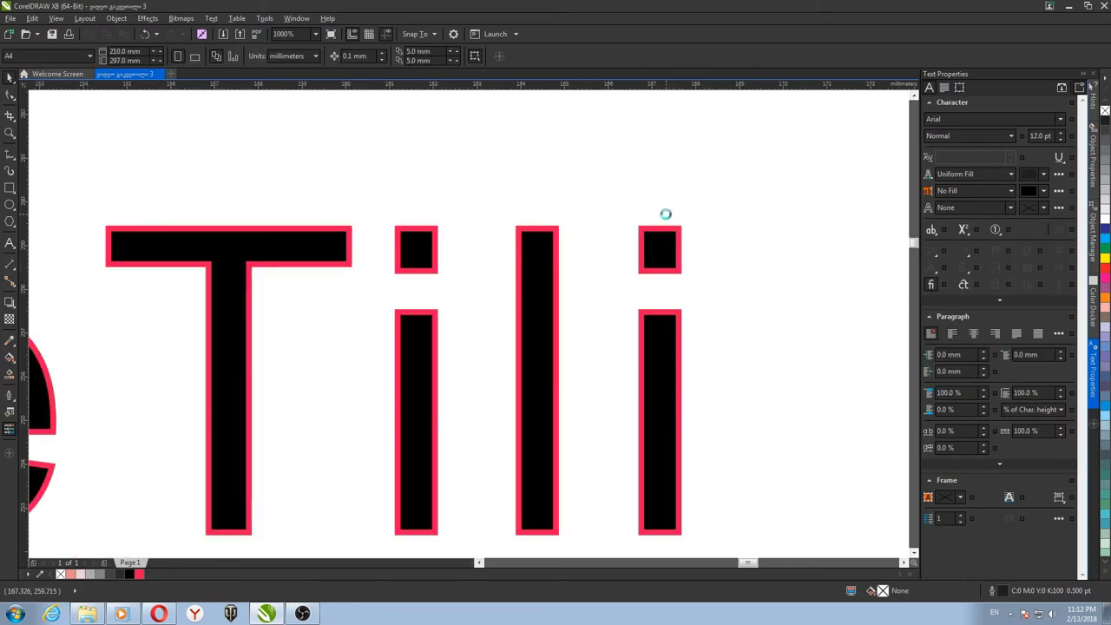
pyautogui.scroll(1, 557, 203)
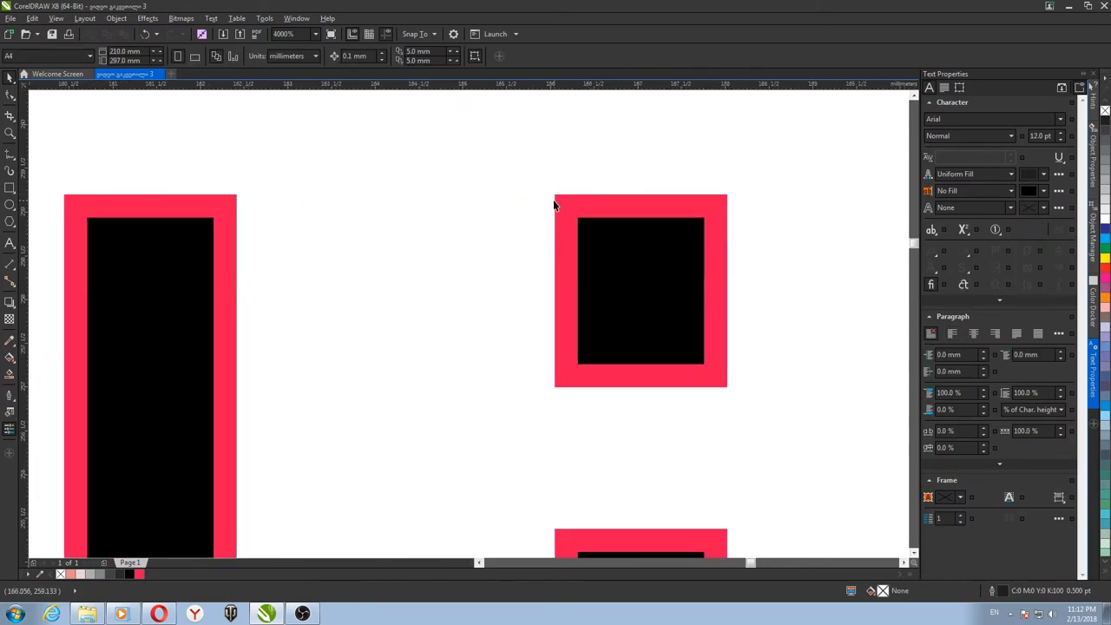
pyautogui.scroll(-1, 682, 220)
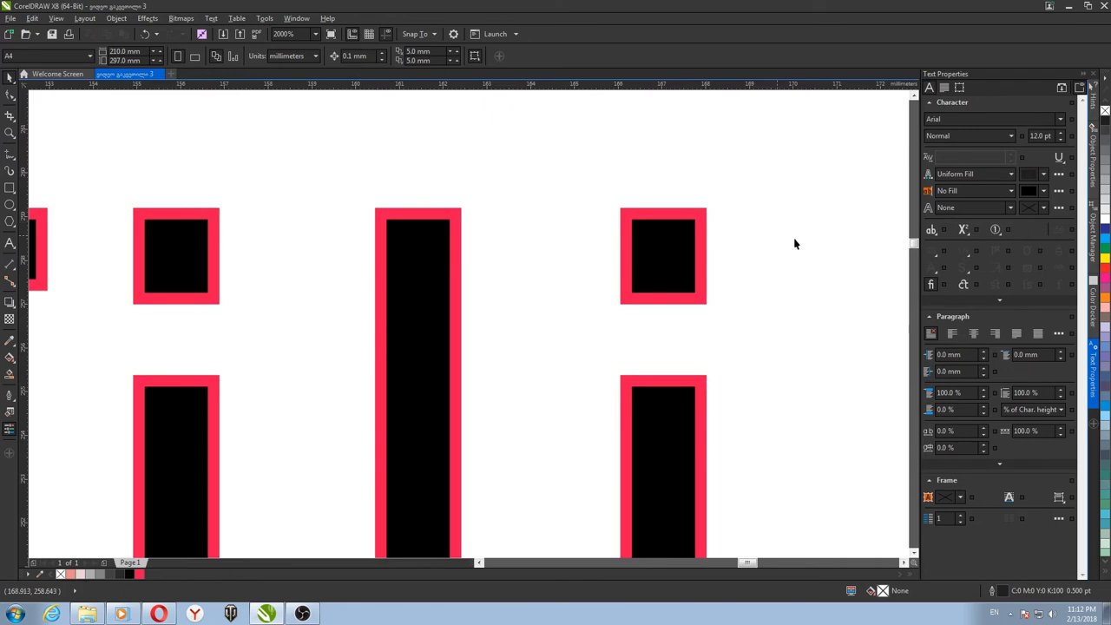
pyautogui.click(1058, 209)
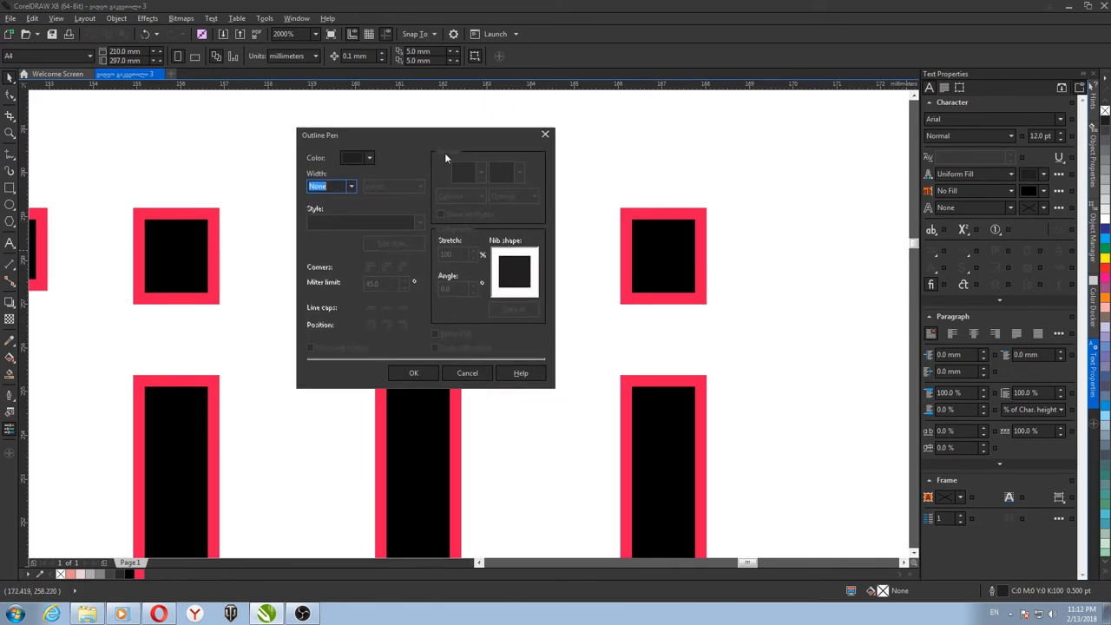
pyautogui.click(545, 134)
# - Set the corners of the text's outline to round in the Outline Pen settings
pyautogui.click(702, 218)
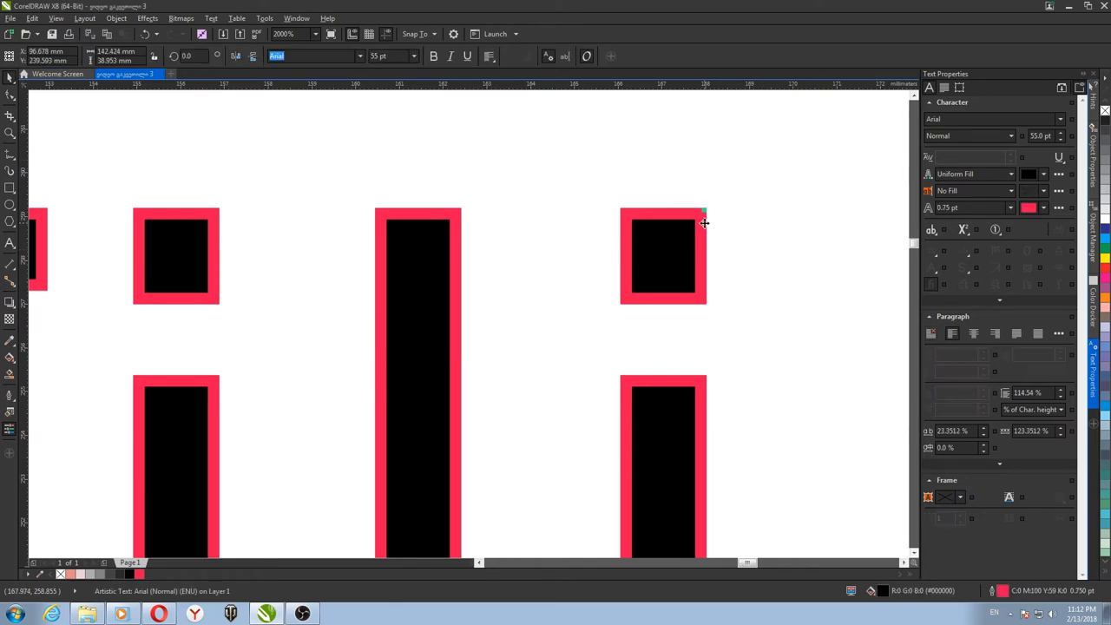
pyautogui.click(1058, 209)
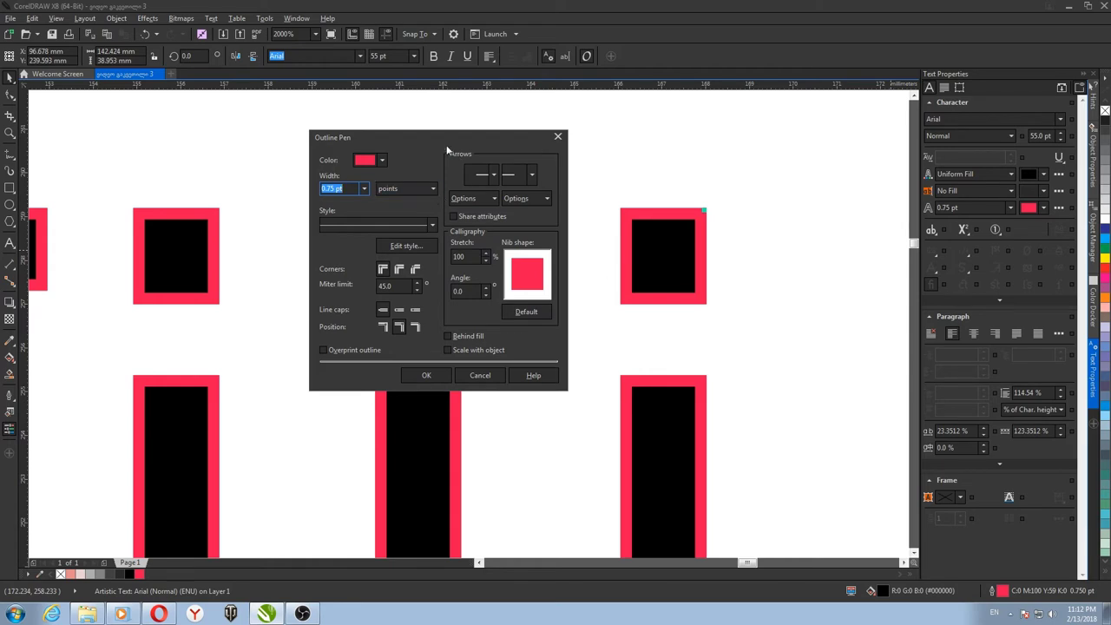
pyautogui.moveTo(459, 134); pyautogui.dragTo(440, 121)
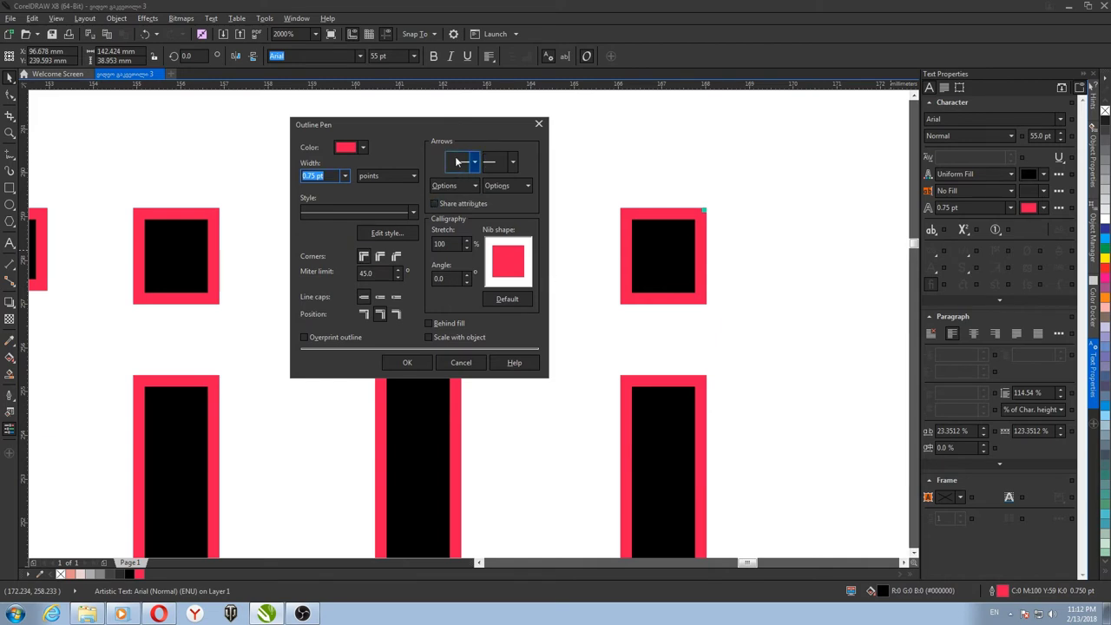
pyautogui.moveTo(416, 126); pyautogui.dragTo(367, 115)
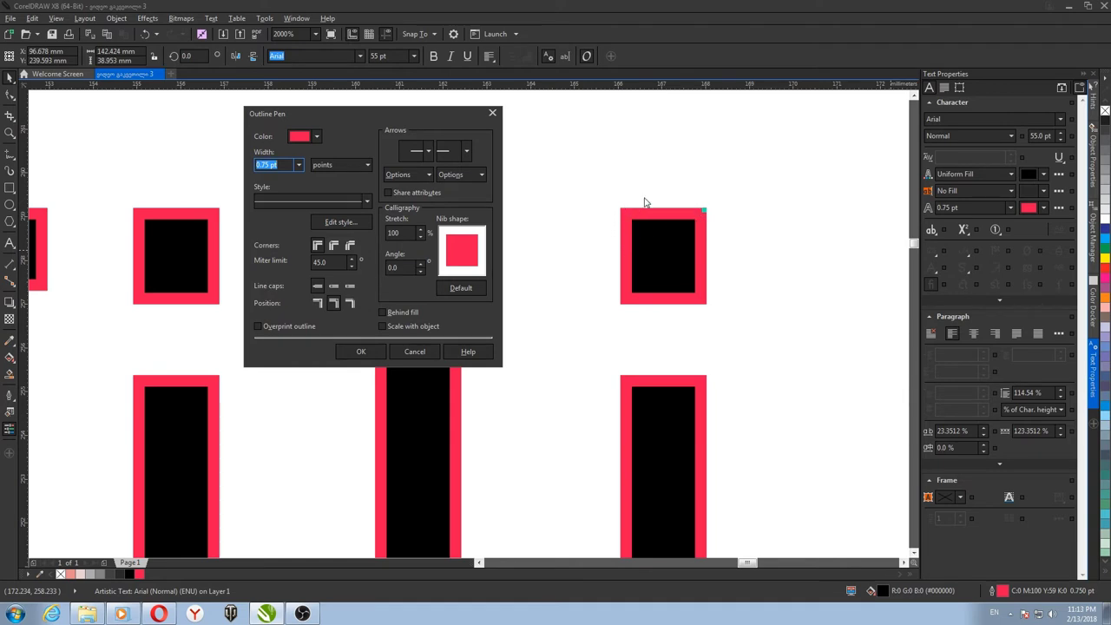
pyautogui.click(353, 247)
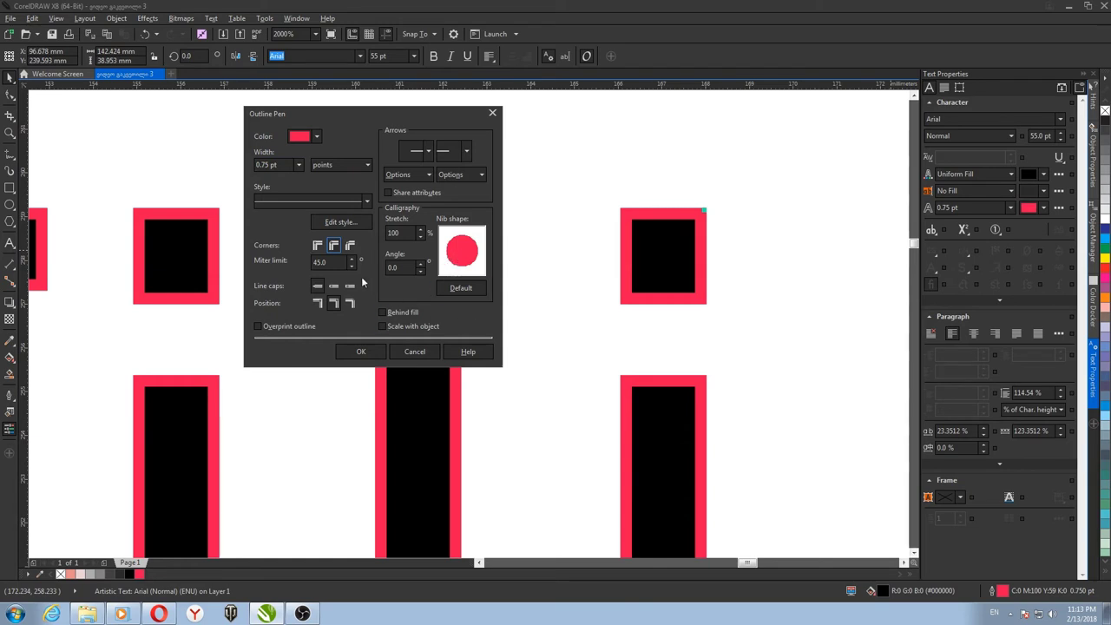
pyautogui.click(352, 246)
pyautogui.click(334, 247)
pyautogui.click(363, 352)
pyautogui.press('Escape')
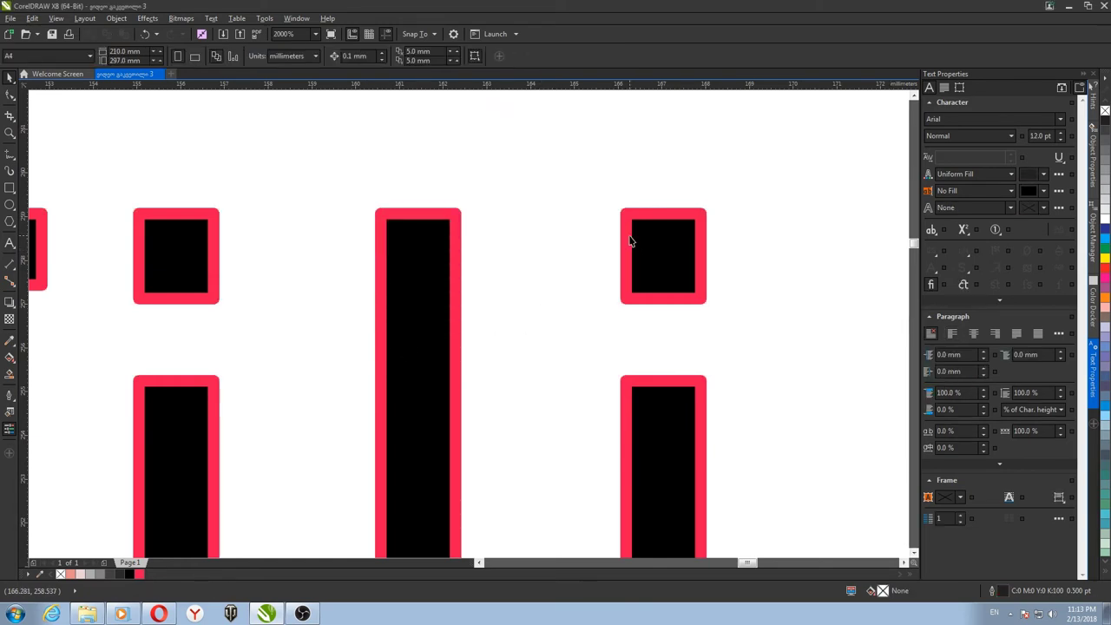
# - Examine the rounded outline corners up close on the final letter, and the outlined text as a whole
pyautogui.scroll(2, 625, 228)
pyautogui.scroll(-5, 621, 234)
pyautogui.scroll(4, 613, 240)
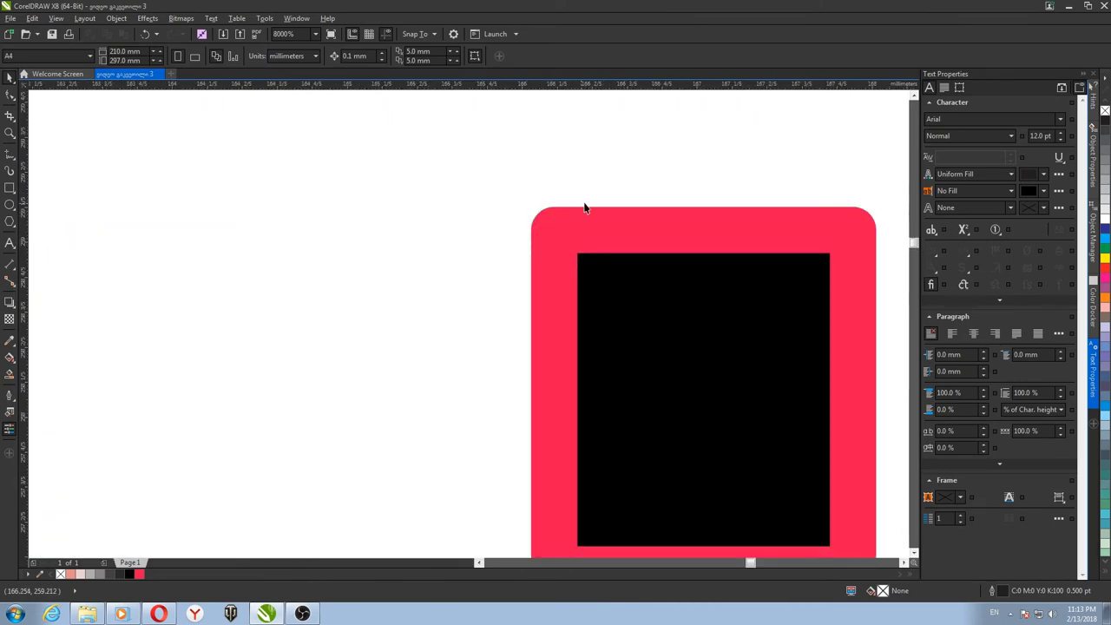
pyautogui.scroll(-6, 550, 235)
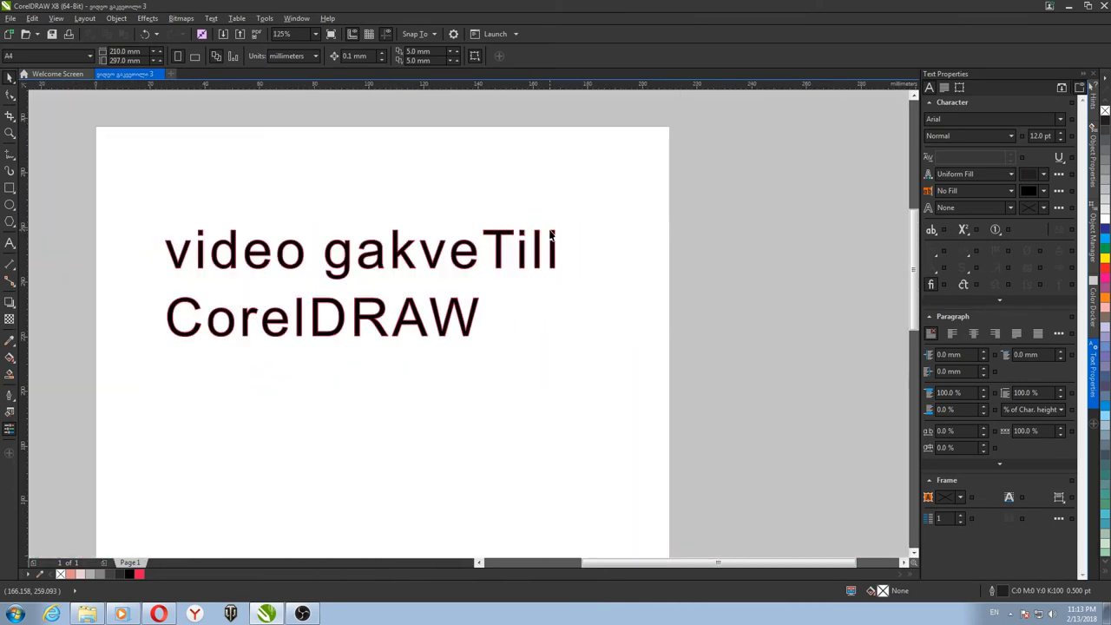
pyautogui.hscroll(-3, 573, 236)
pyautogui.hscroll(-2, 347, 186)
pyautogui.moveTo(281, 192); pyautogui.dragTo(653, 396)
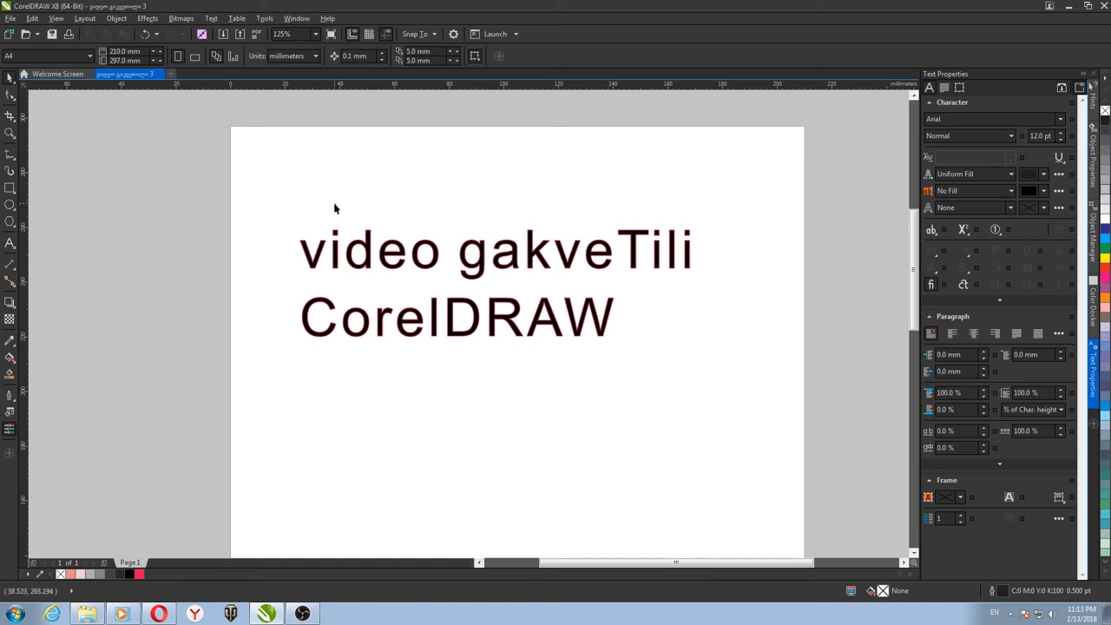
pyautogui.moveTo(275, 193); pyautogui.dragTo(697, 397)
pyautogui.scroll(2, 545, 271)
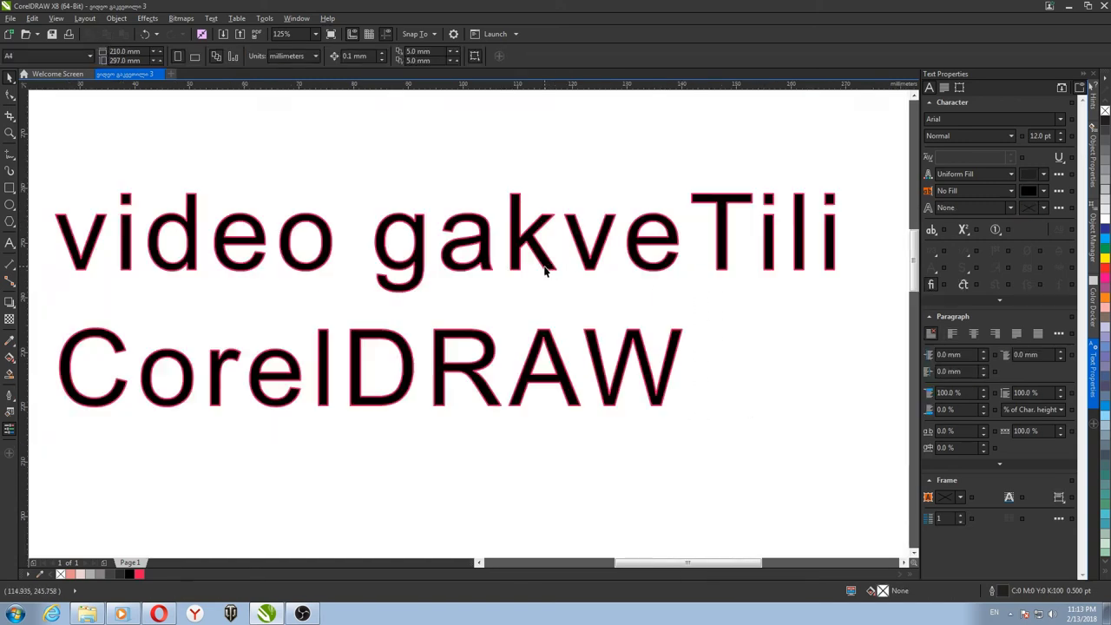
pyautogui.scroll(-2, 545, 271)
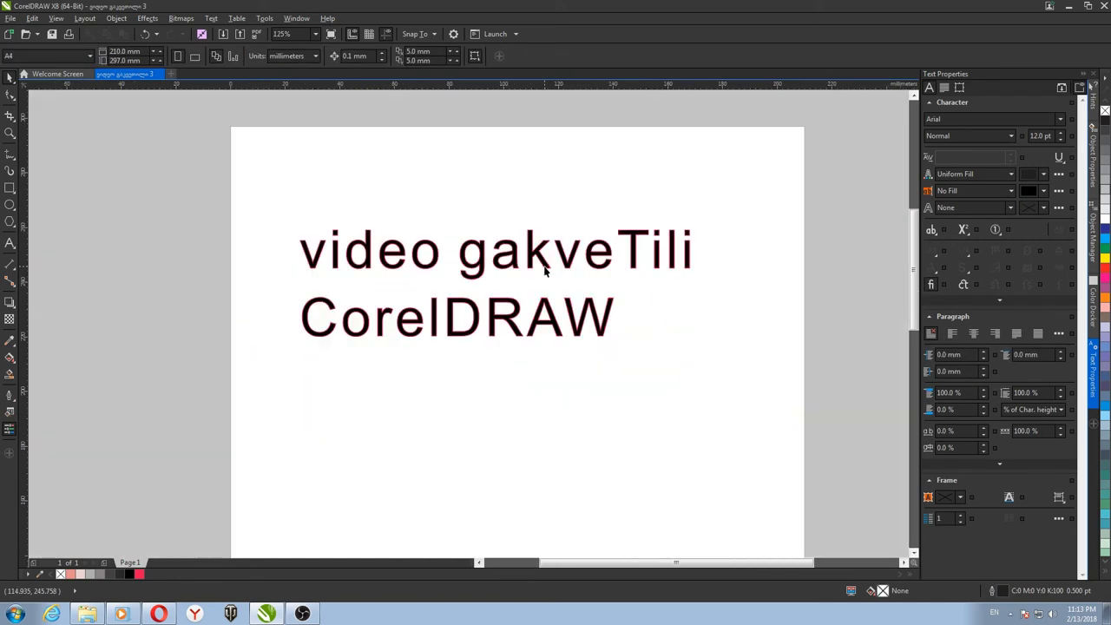
# - Review the Outline Pen settings of the two-line outlined text and close them with the settings accepted
pyautogui.moveTo(262, 177); pyautogui.dragTo(767, 453)
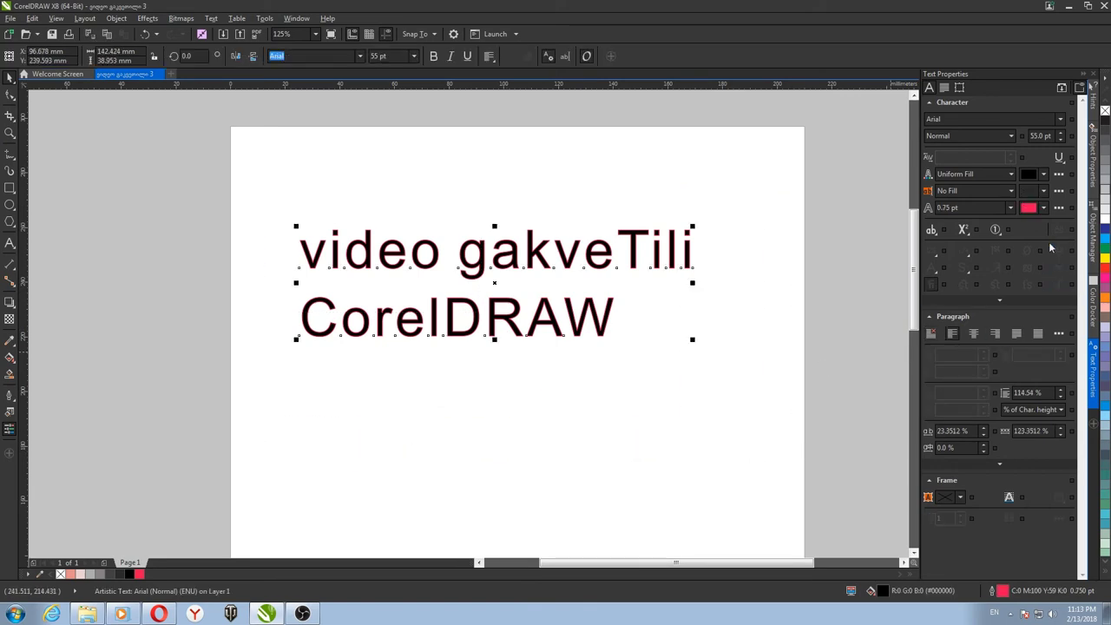
pyautogui.click(1058, 208)
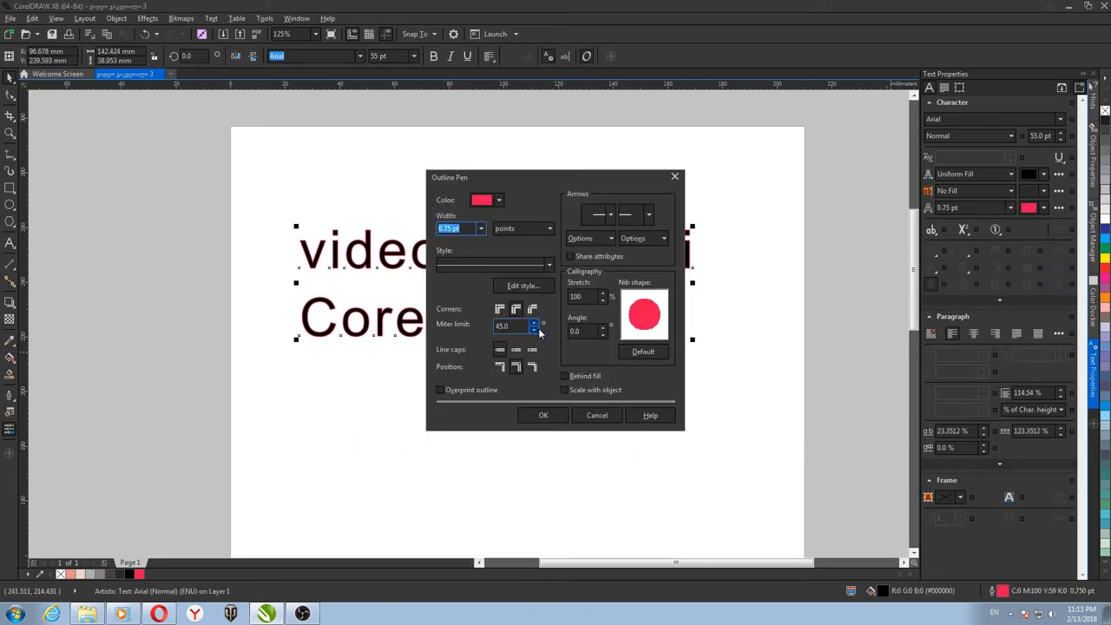
pyautogui.moveTo(509, 174); pyautogui.dragTo(439, 164)
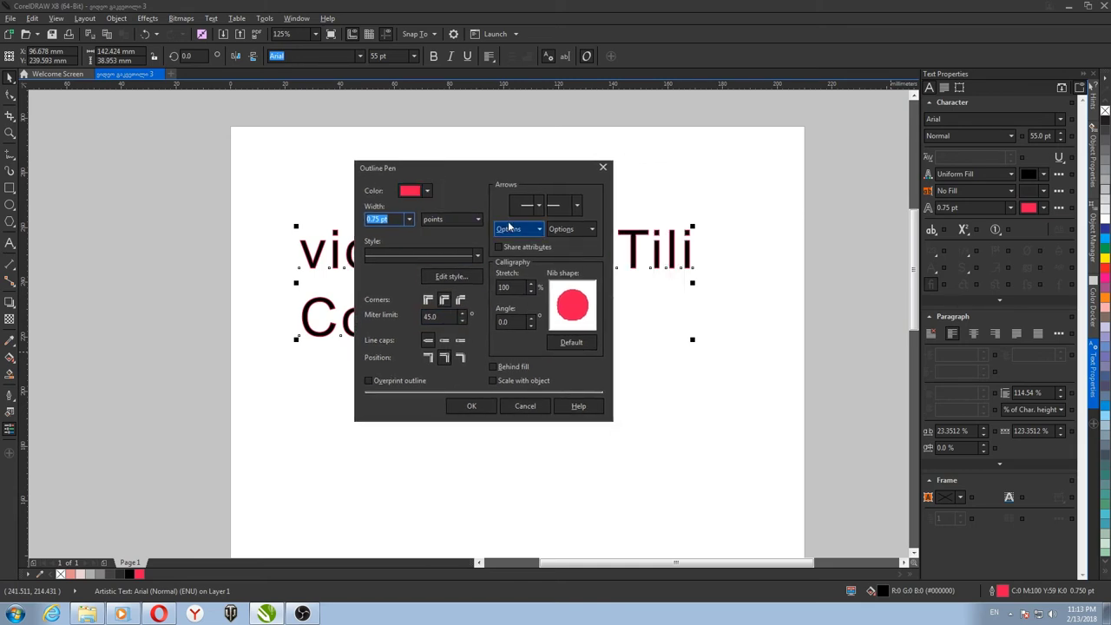
pyautogui.click(471, 406)
pyautogui.click(275, 218)
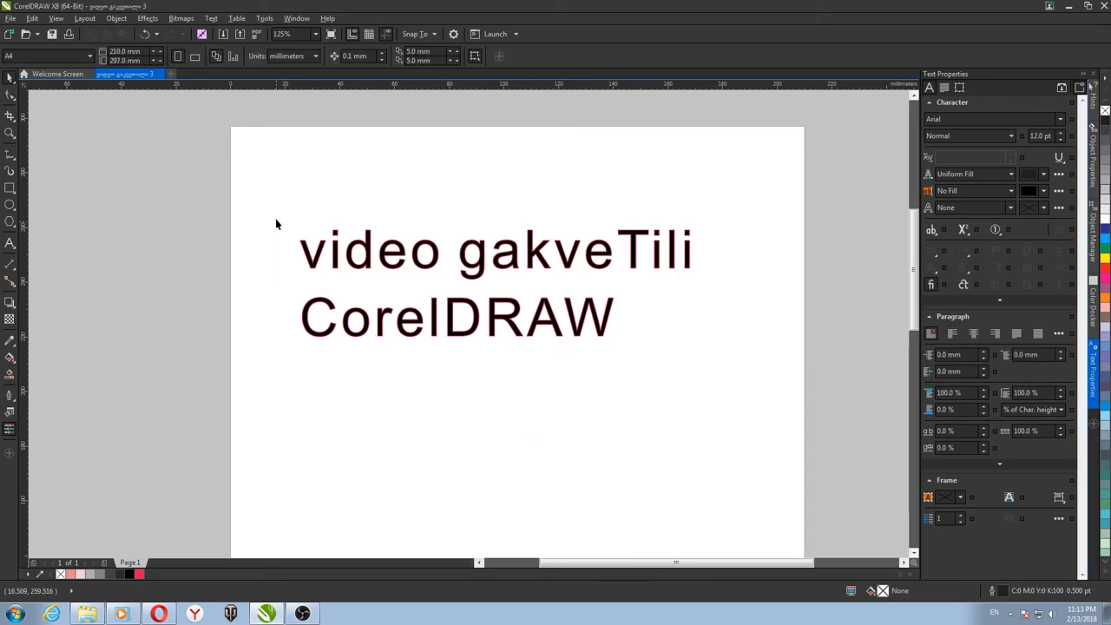
# - Replace the two-line outlined text with new artistic text reading "video gakveTili qarTulad" in the upper part of the page
pyautogui.moveTo(280, 181); pyautogui.dragTo(747, 433)
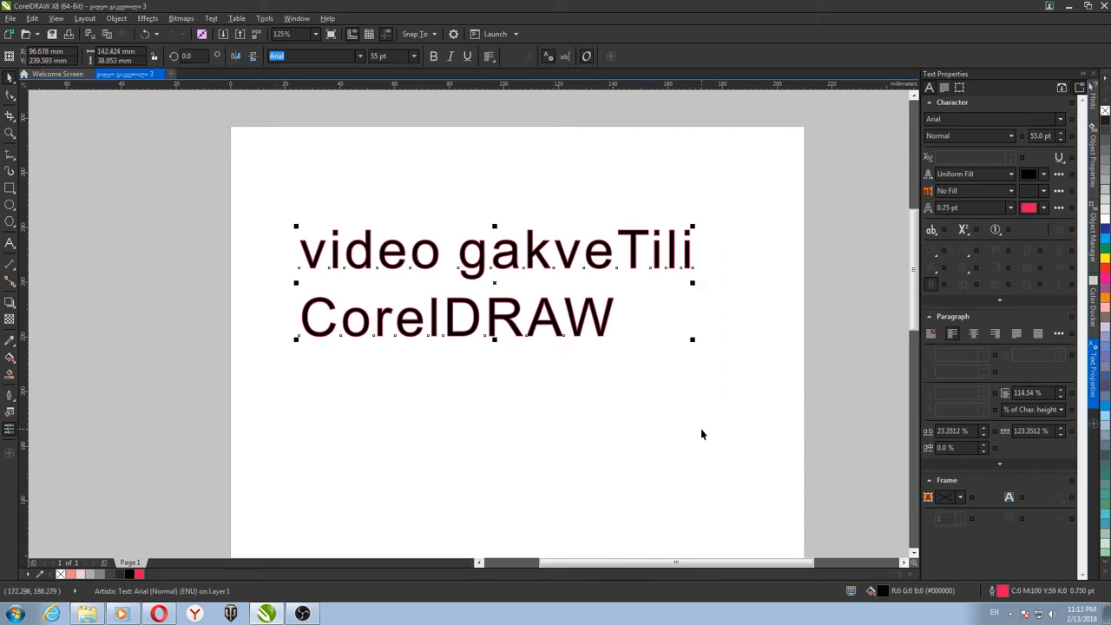
pyautogui.press('Delete')
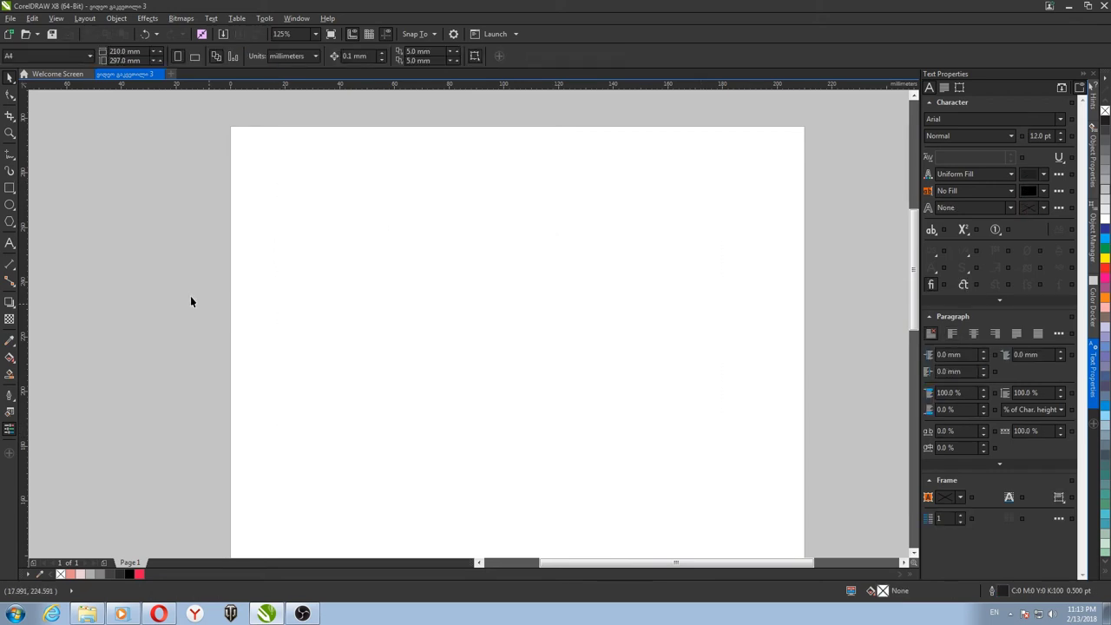
pyautogui.click(10, 243)
pyautogui.click(351, 247)
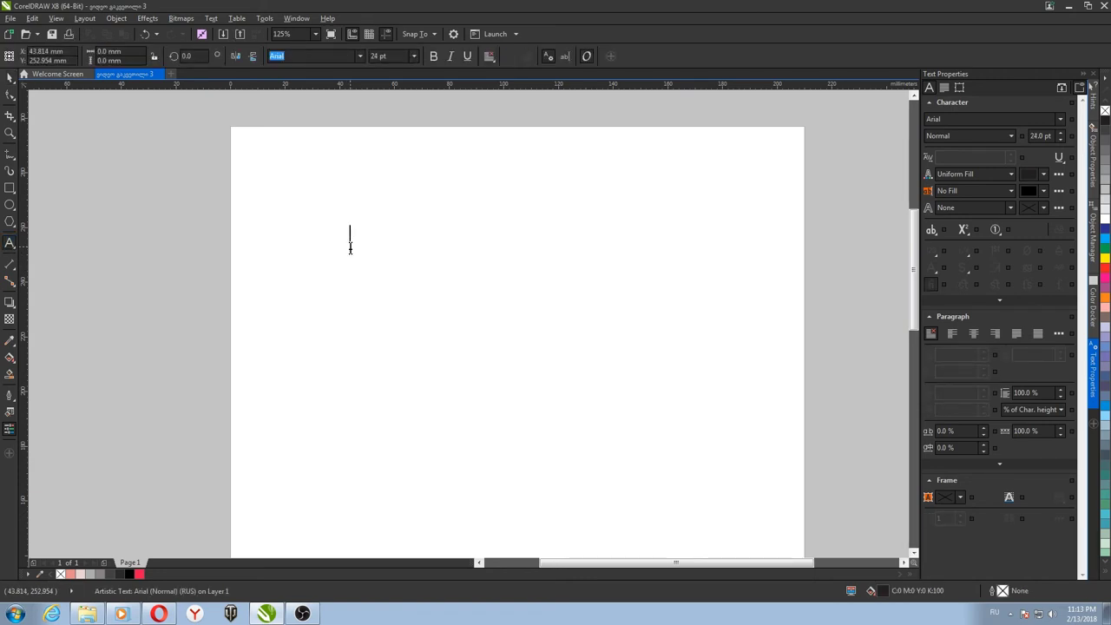
pyautogui.hotkey('alt', 'shift')
pyautogui.write('video ga')
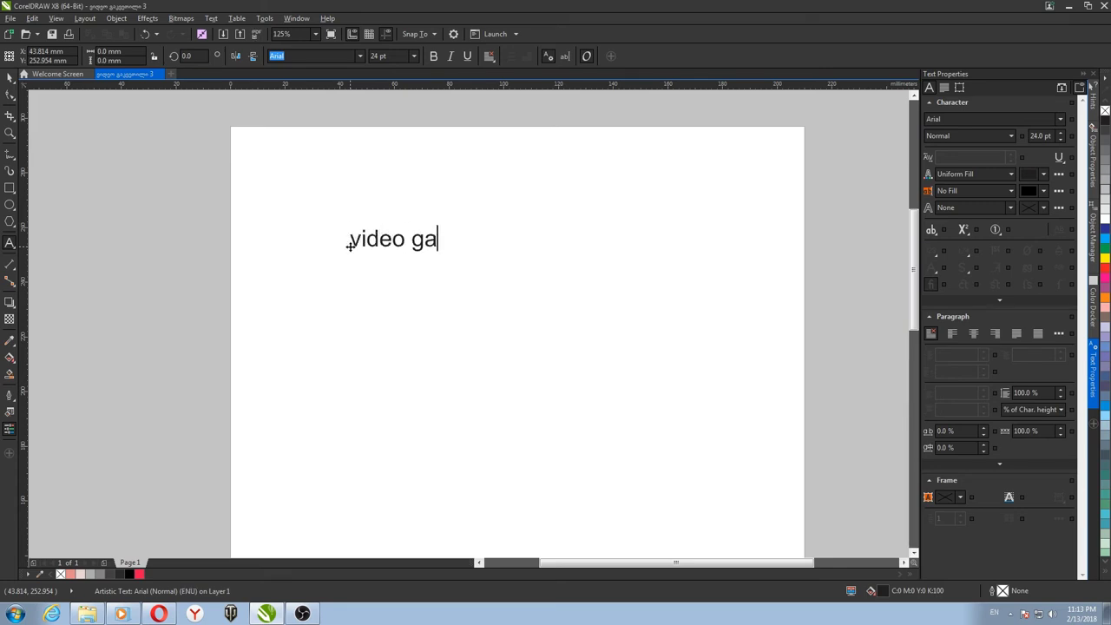
pyautogui.write('kveTili ')
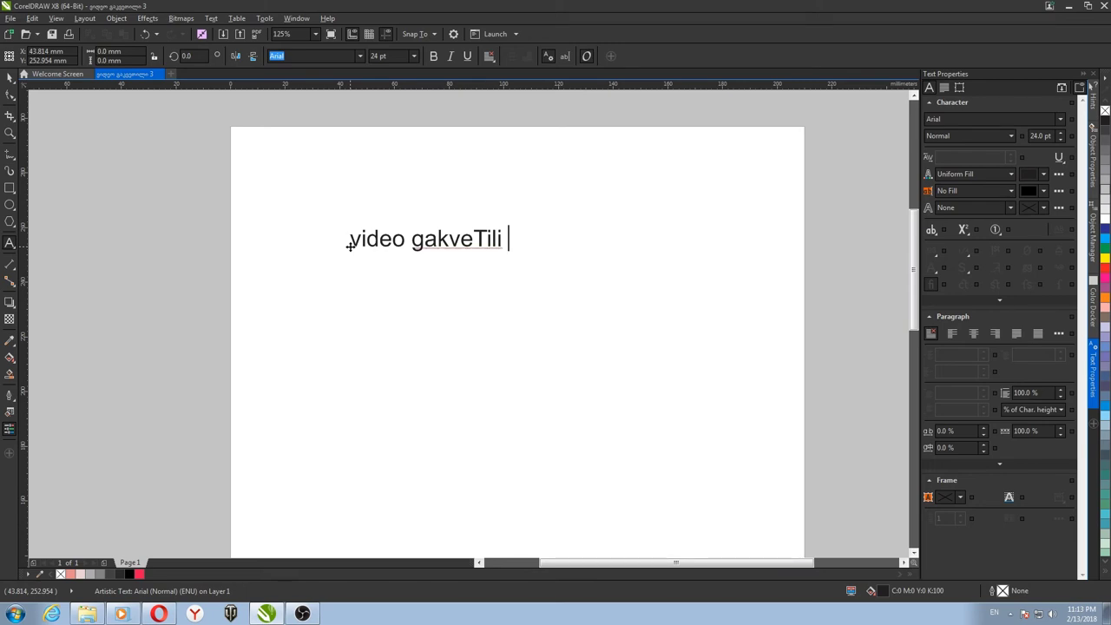
pyautogui.write('qarTul')
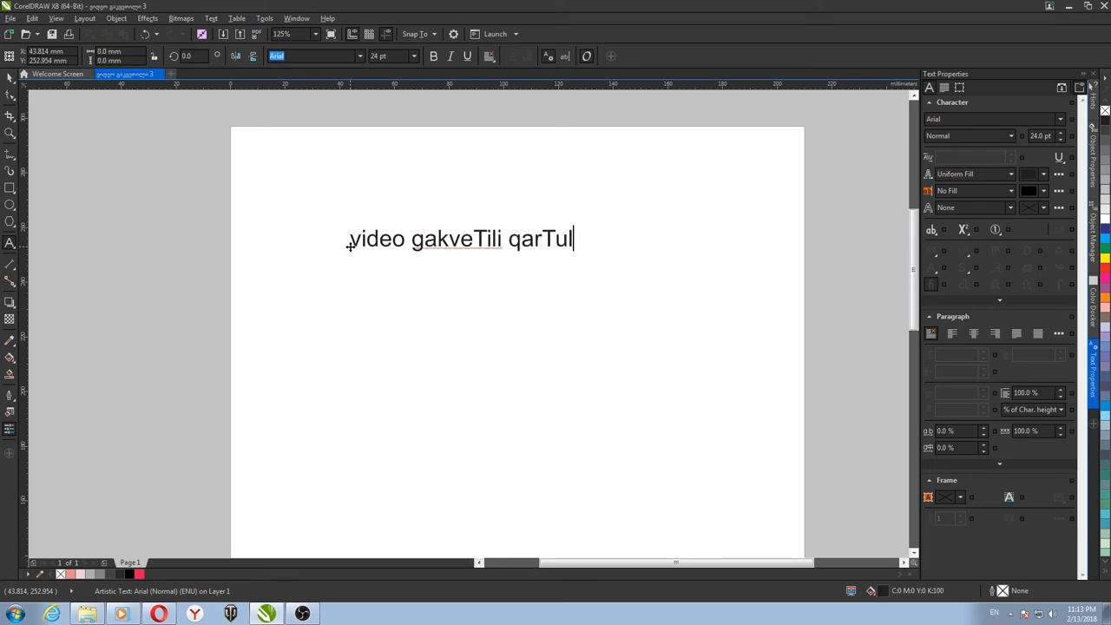
pyautogui.write('ad')
pyautogui.click(9, 78)
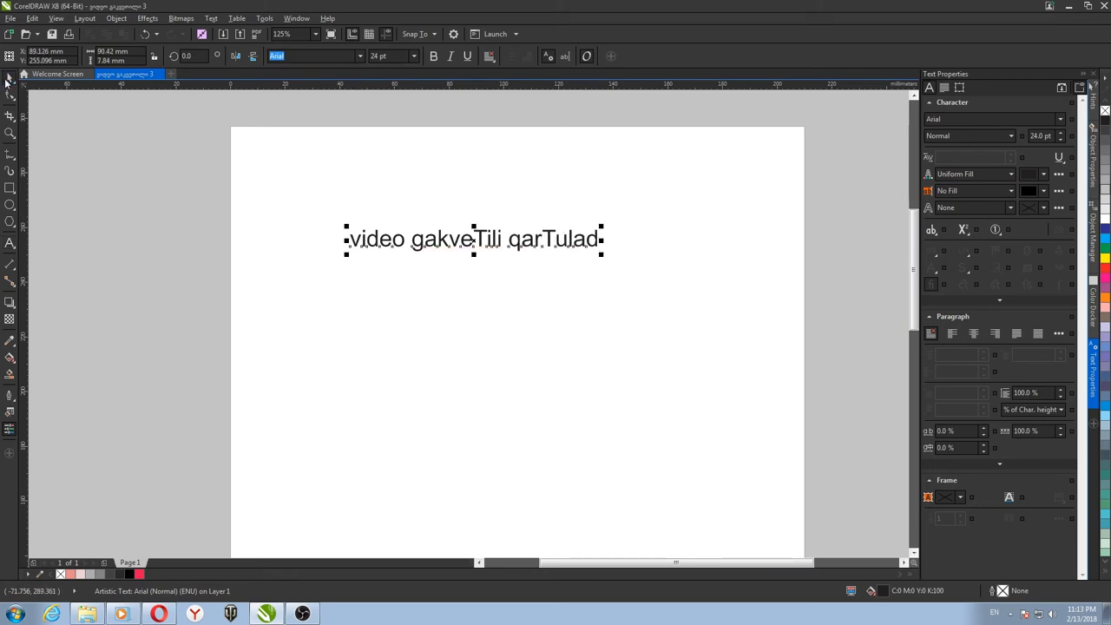
# - Set the font of the new text line to BalavMtavr and examine its letters up close
pyautogui.click(412, 201)
pyautogui.click(512, 239)
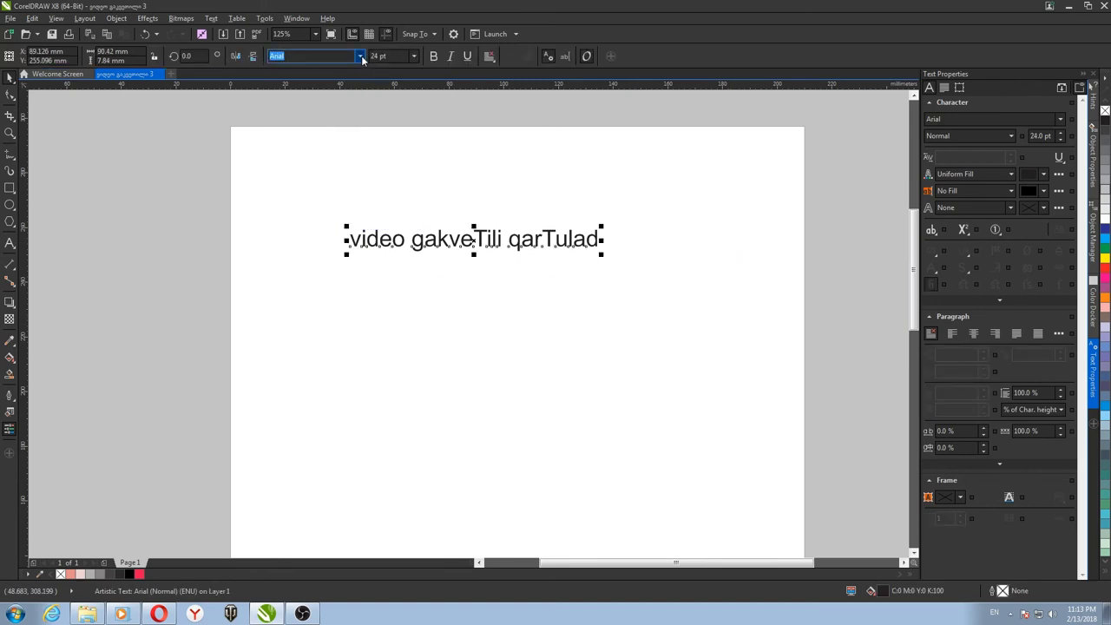
pyautogui.click(361, 56)
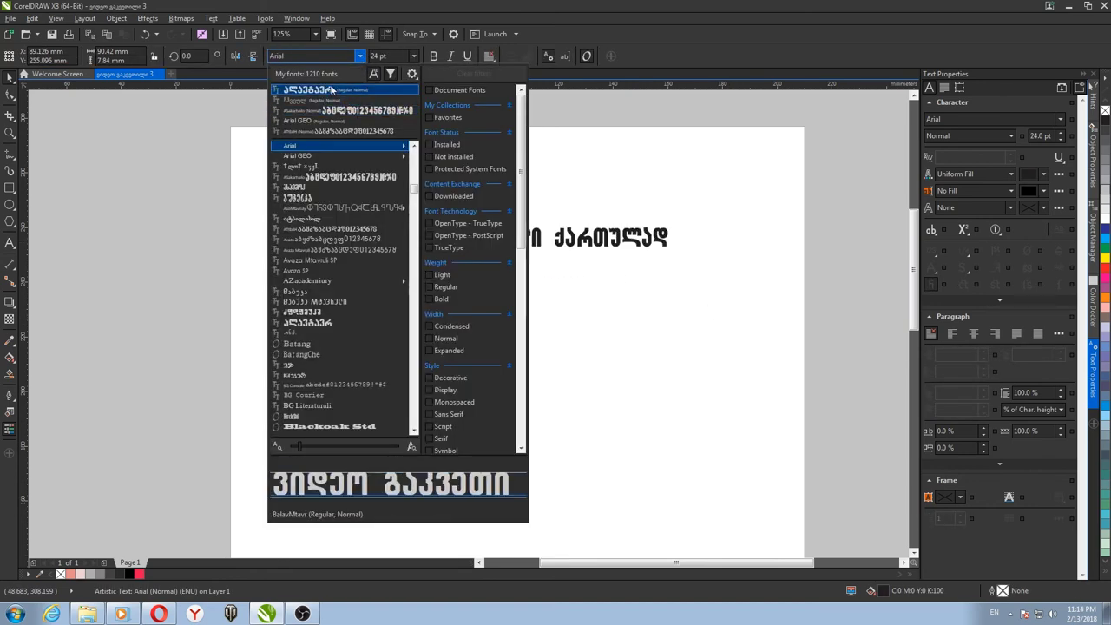
pyautogui.click(332, 90)
pyautogui.click(332, 99)
pyautogui.scroll(4, 476, 217)
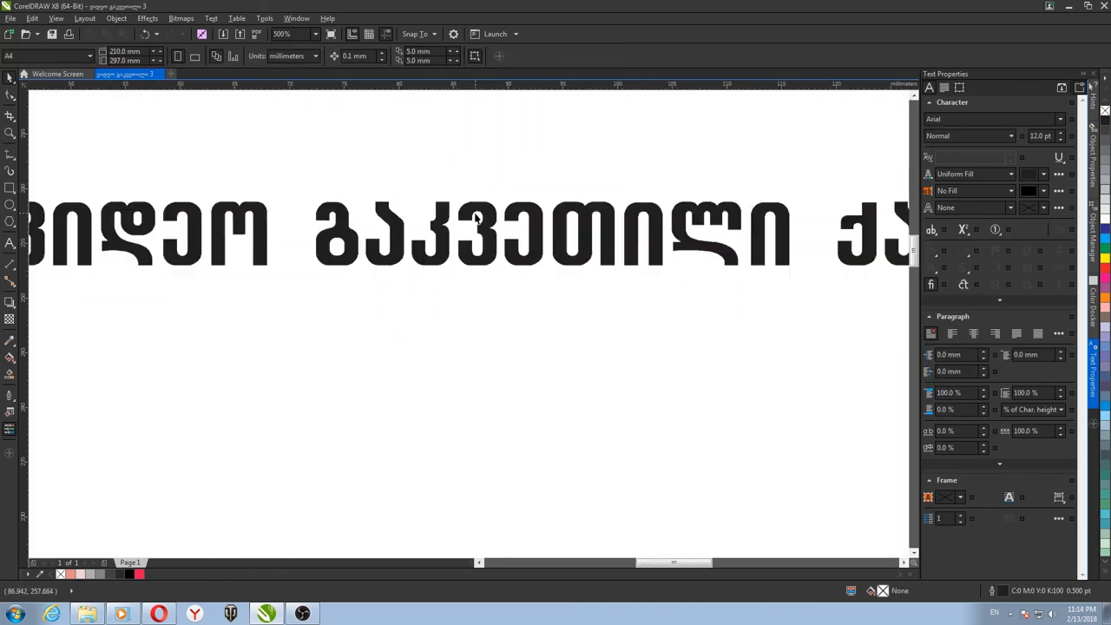
# - Browse the available fonts and set the text line's font to ChveuNusx
pyautogui.click(477, 220)
pyautogui.click(359, 55)
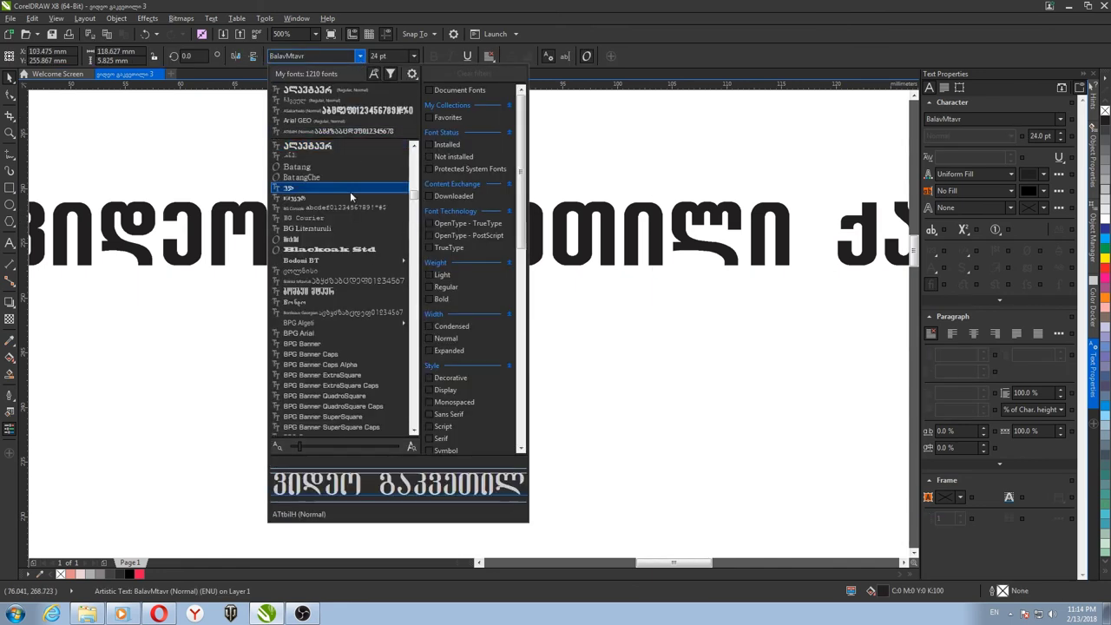
pyautogui.scroll(-10, 359, 313)
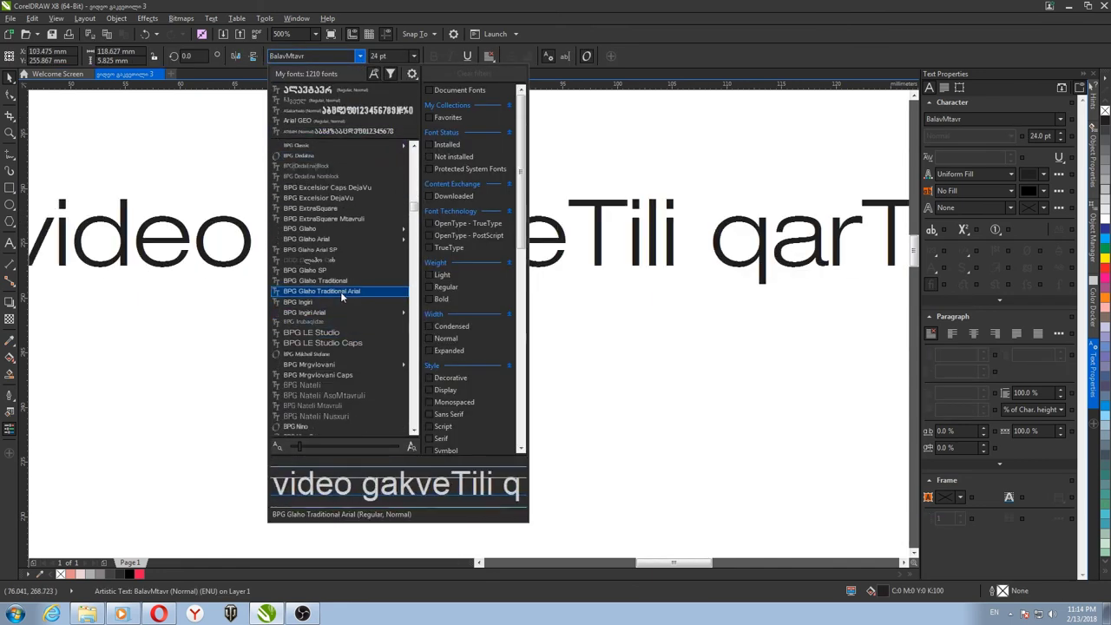
pyautogui.scroll(-10, 351, 356)
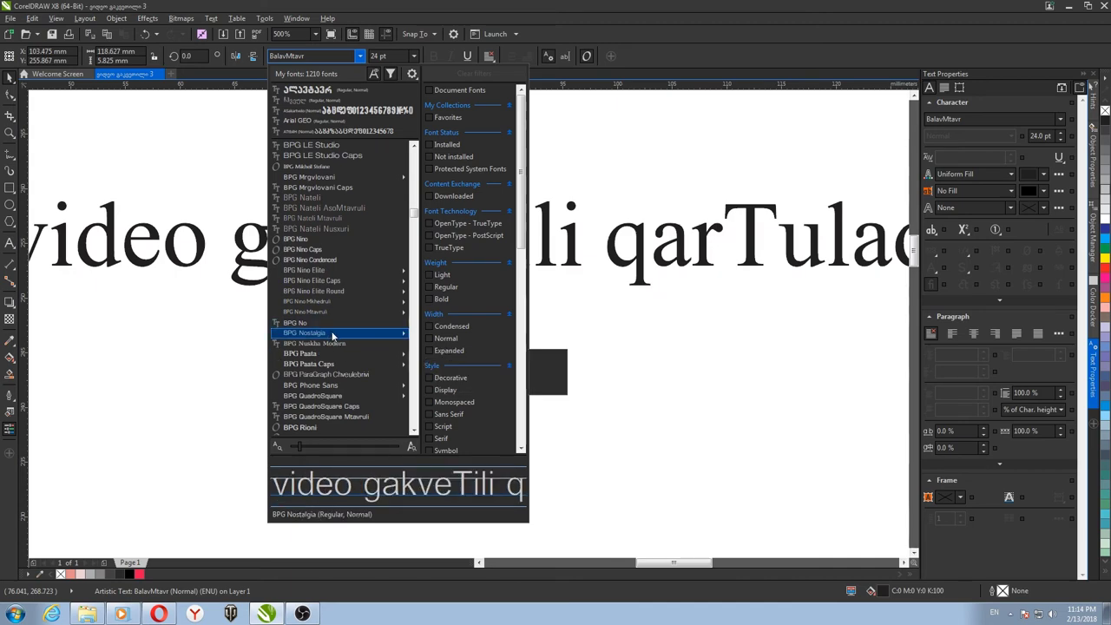
pyautogui.scroll(-5, 361, 286)
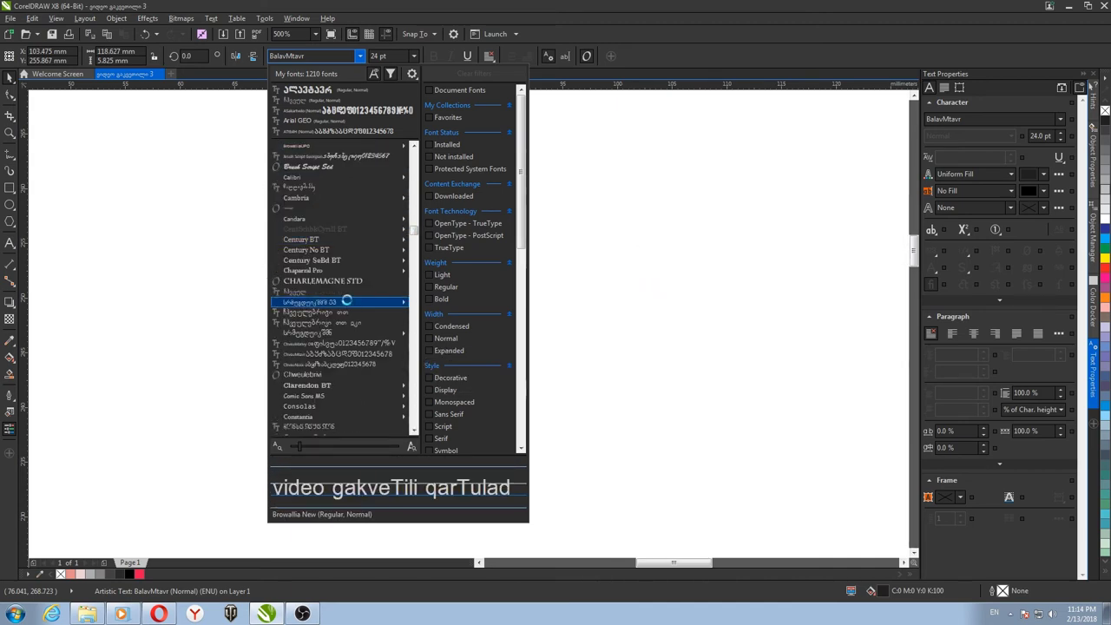
pyautogui.click(346, 365)
pyautogui.scroll(-4, 566, 322)
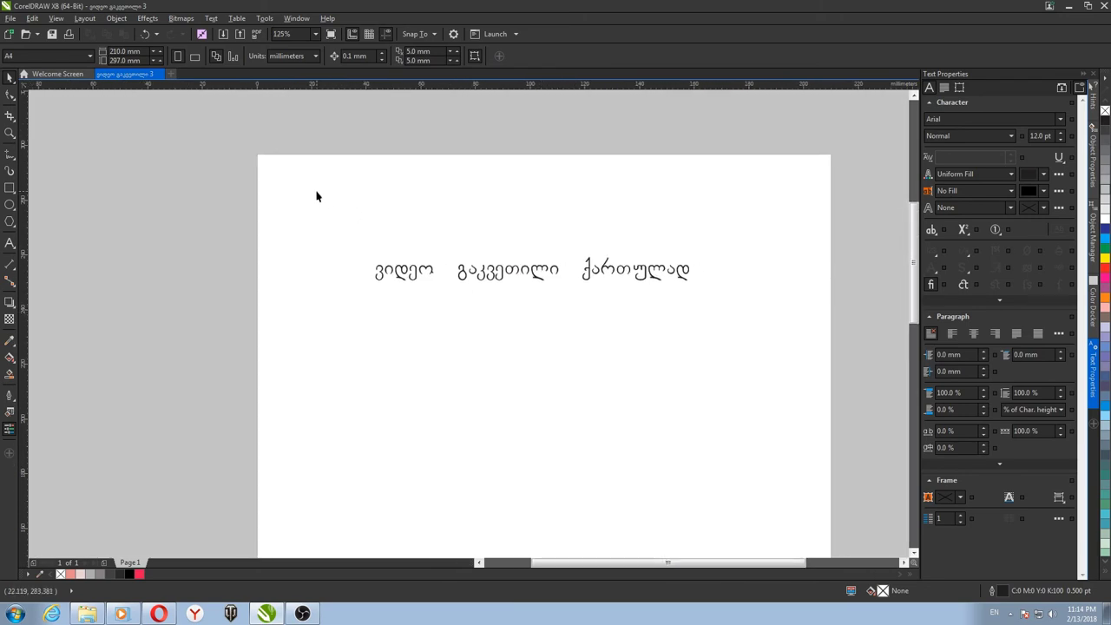
# - Move the text line up near the page's top edge, centred at about X 86 mm, Y 281 mm
pyautogui.moveTo(315, 192); pyautogui.dragTo(836, 399)
pyautogui.press('Escape')
pyautogui.hscroll(2, 497, 302)
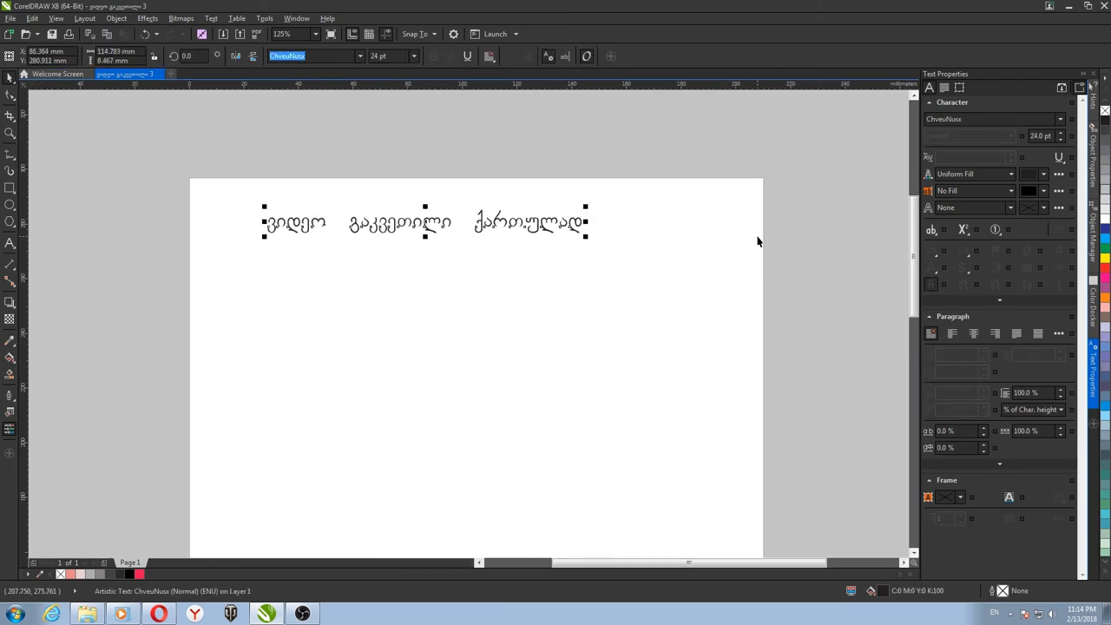
pyautogui.scroll(-1, 426, 326)
pyautogui.hscroll(1, 398, 300)
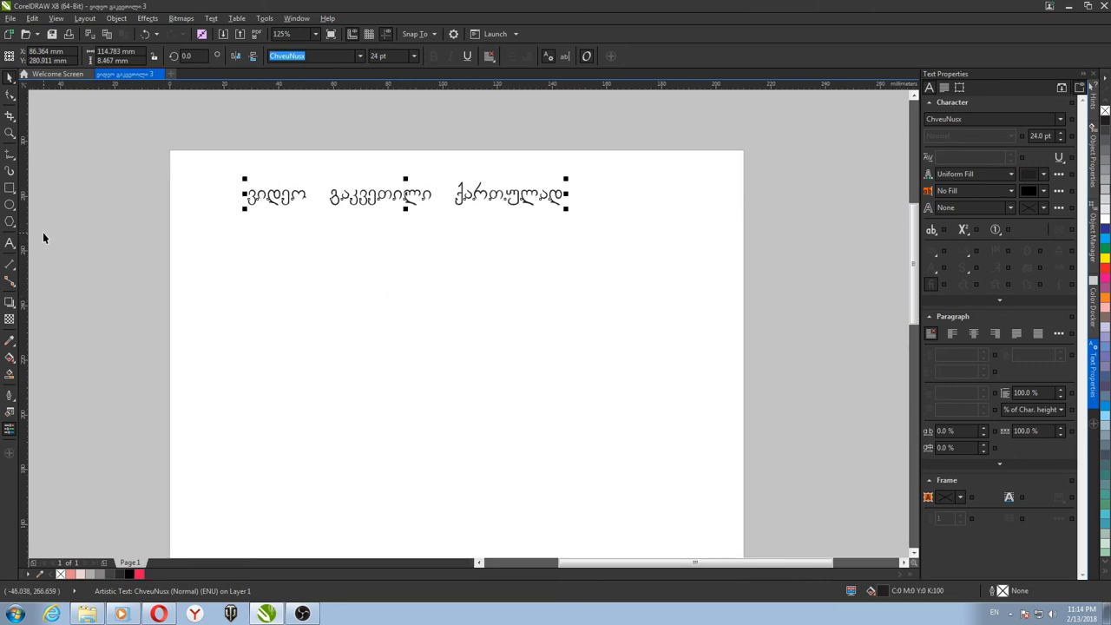
# - Draw a circle about 63.5 mm in diameter below the left part of the text line
pyautogui.click(9, 204)
pyautogui.moveTo(248, 395); pyautogui.dragTo(335, 301)
pyautogui.press('space')
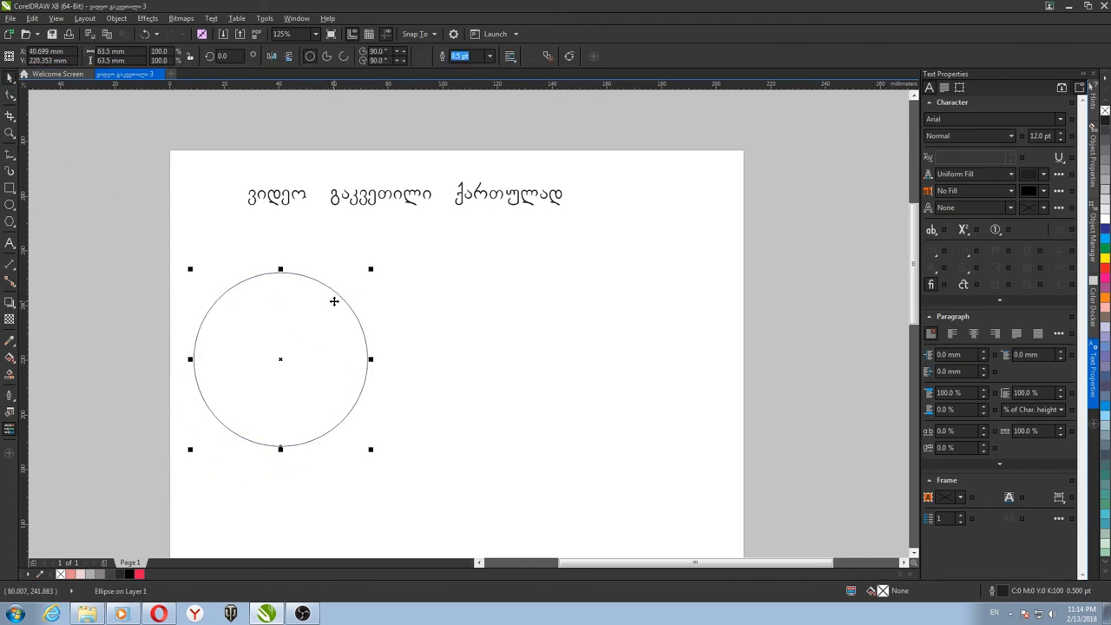
# - Draw a wavy open curve with the Pen tool, about 173 mm wide and 94 mm high, rising from beside the circle past the page's right edge
pyautogui.click(10, 157)
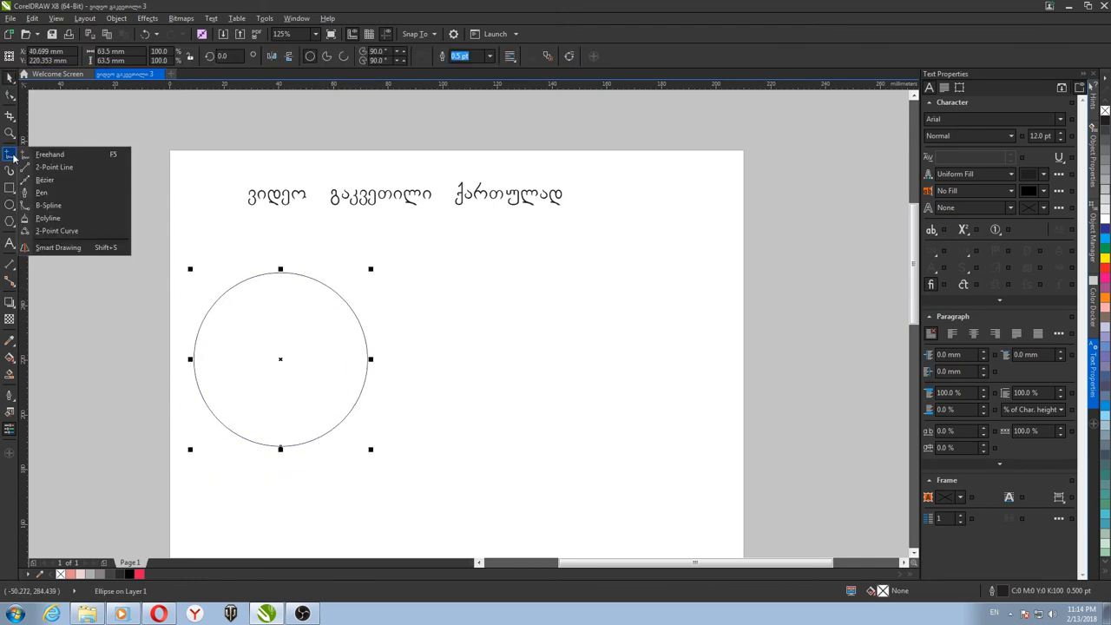
pyautogui.click(39, 192)
pyautogui.moveTo(310, 404); pyautogui.dragTo(371, 334)
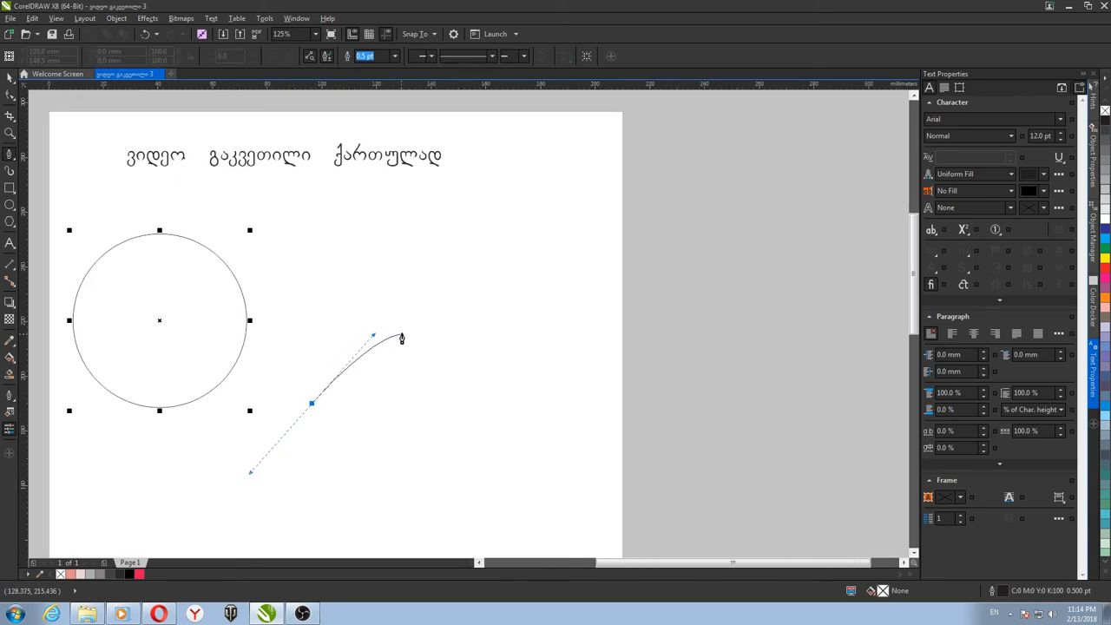
pyautogui.click(486, 331)
pyautogui.moveTo(556, 253); pyautogui.dragTo(575, 228)
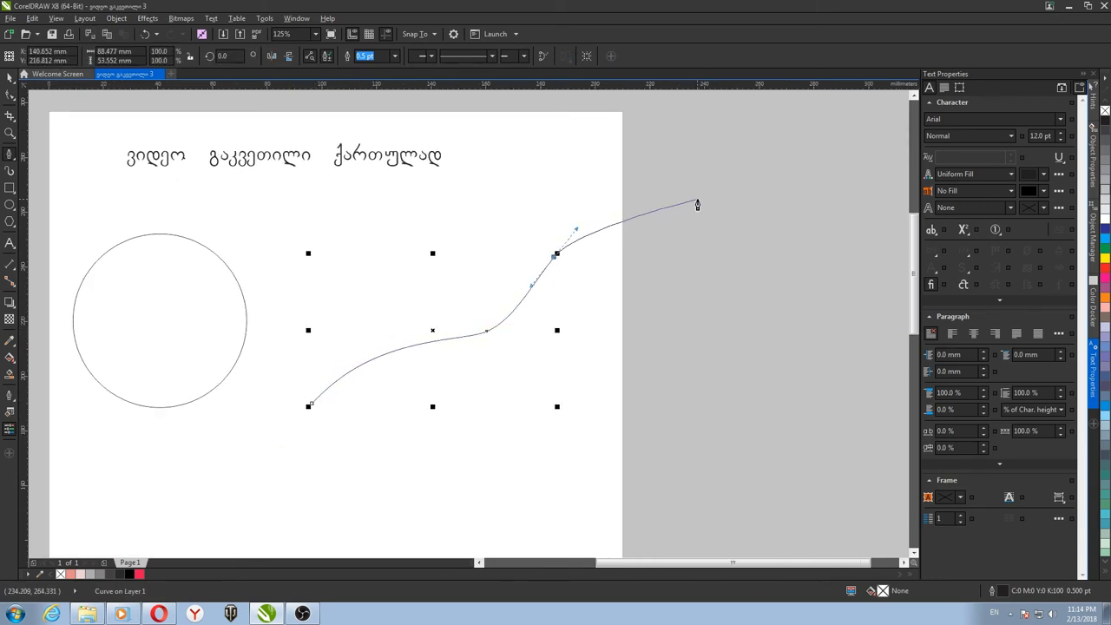
pyautogui.doubleClick(787, 144)
pyautogui.click(91, 151)
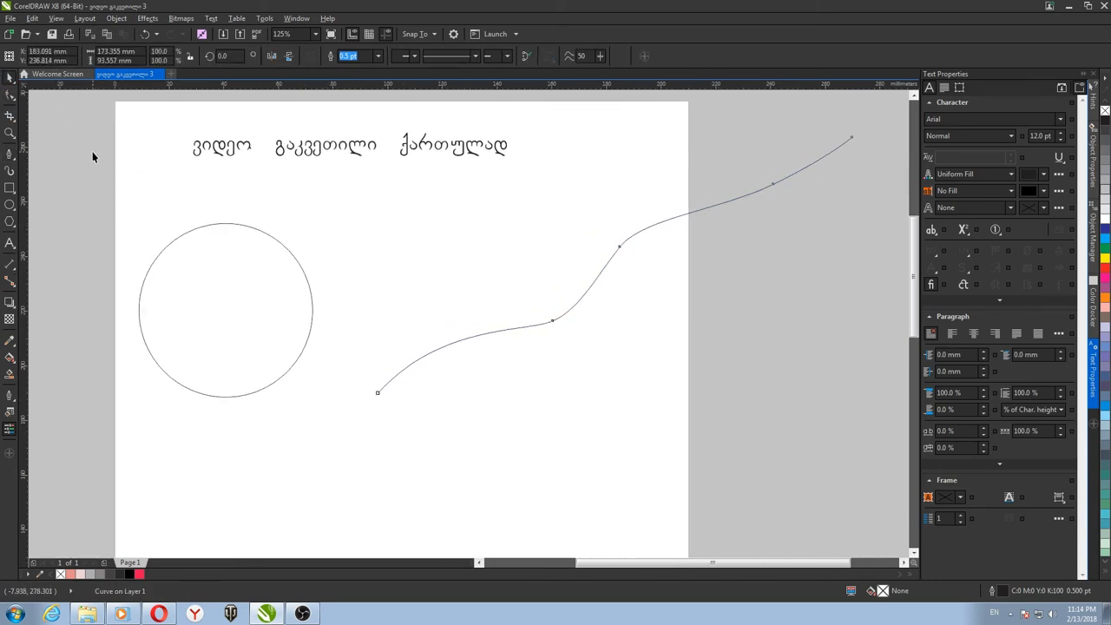
pyautogui.moveTo(107, 175); pyautogui.dragTo(200, 191)
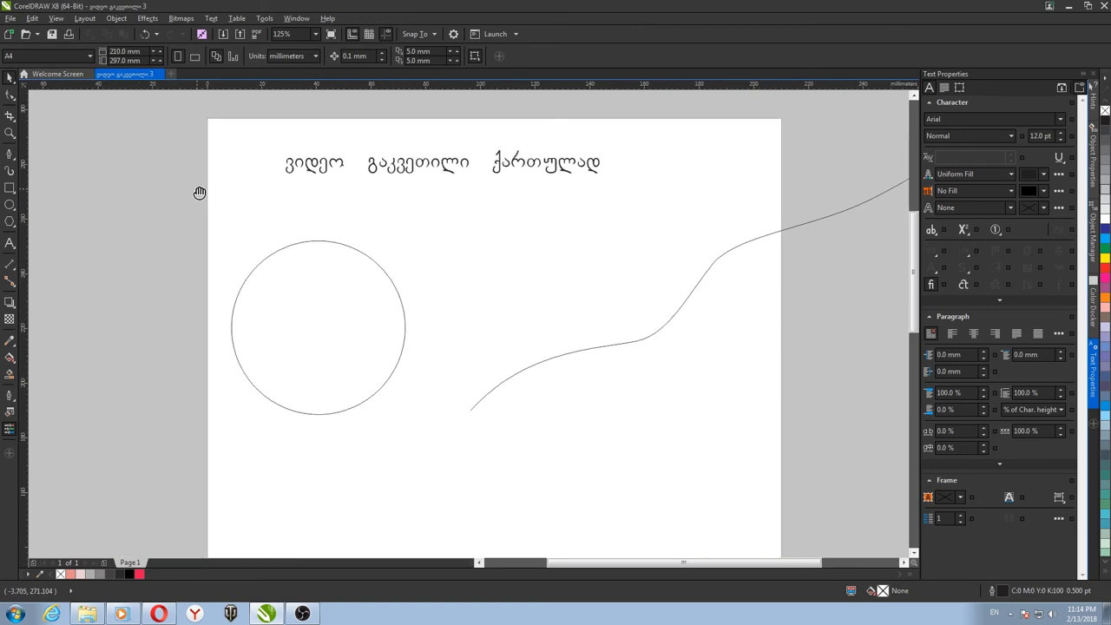
# - Add the text "video gakveTili qarTulad" along the outside of the circle's upper arc
pyautogui.click(10, 245)
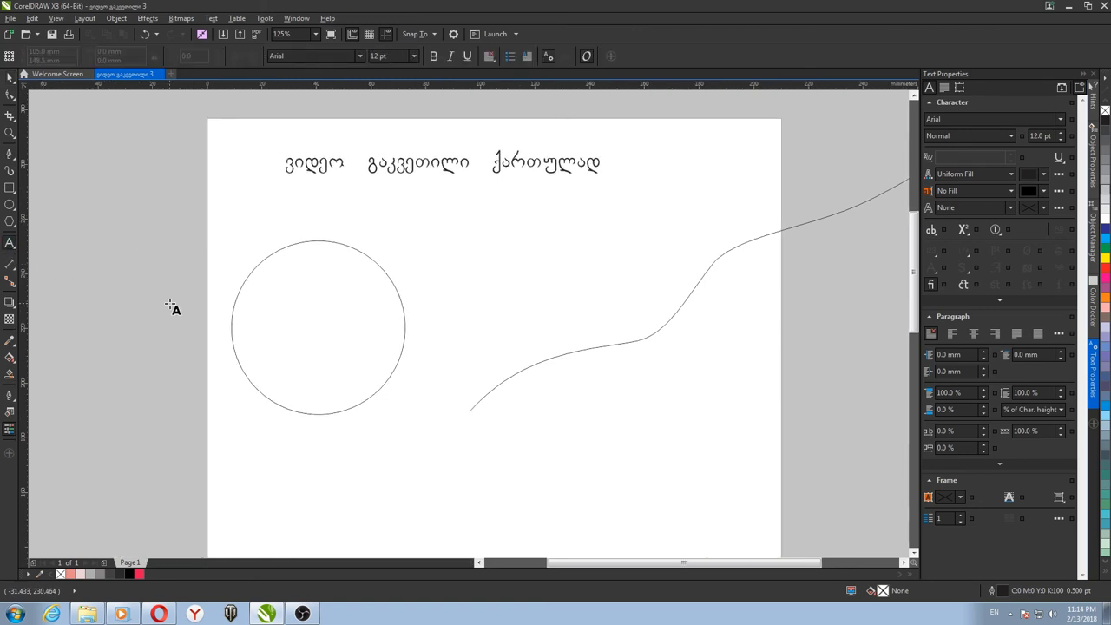
pyautogui.click(324, 242)
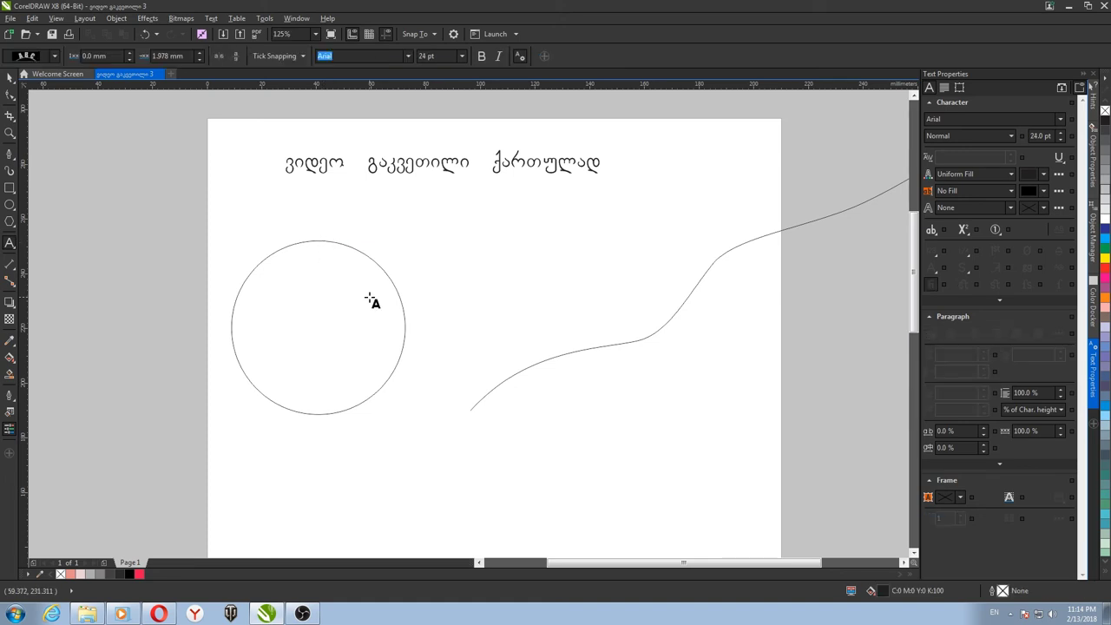
pyautogui.write('v')
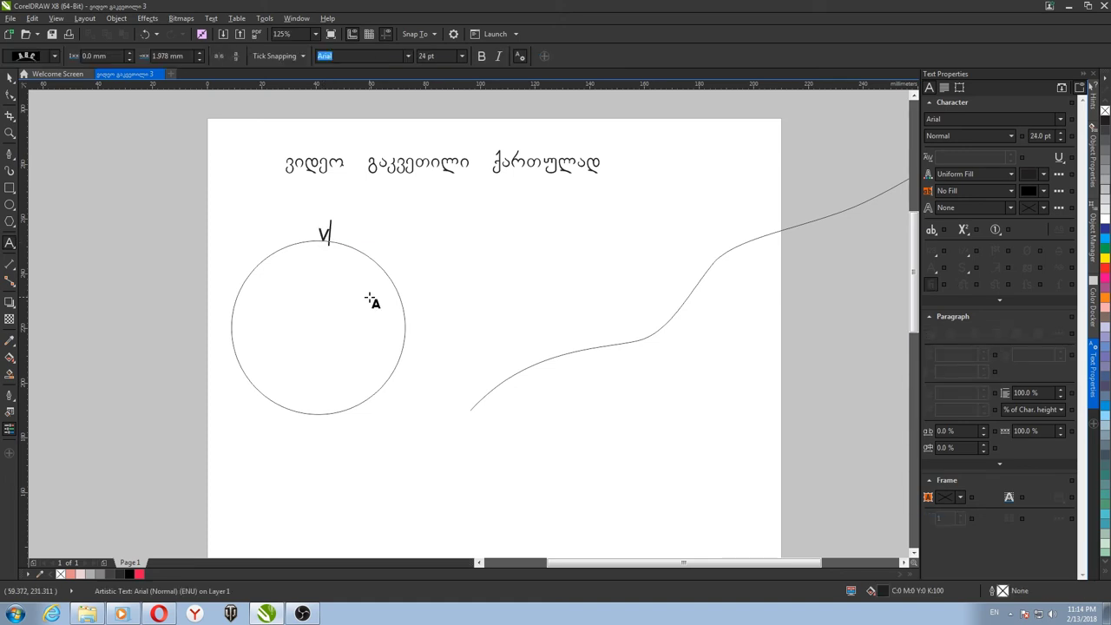
pyautogui.write('ideo gak')
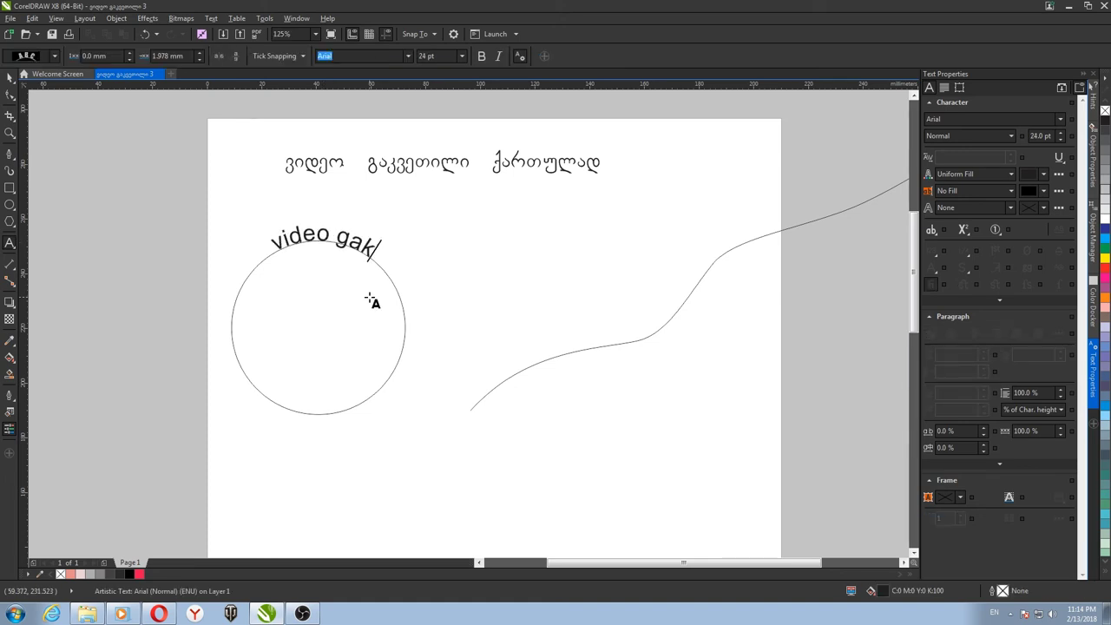
pyautogui.write('veTili q')
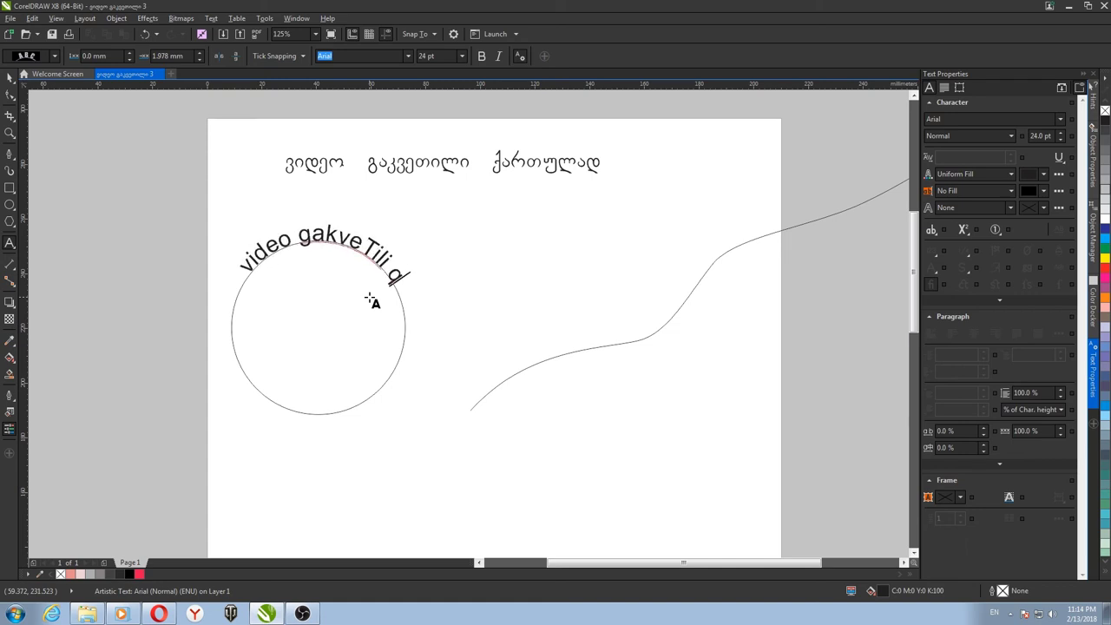
pyautogui.write('arTul')
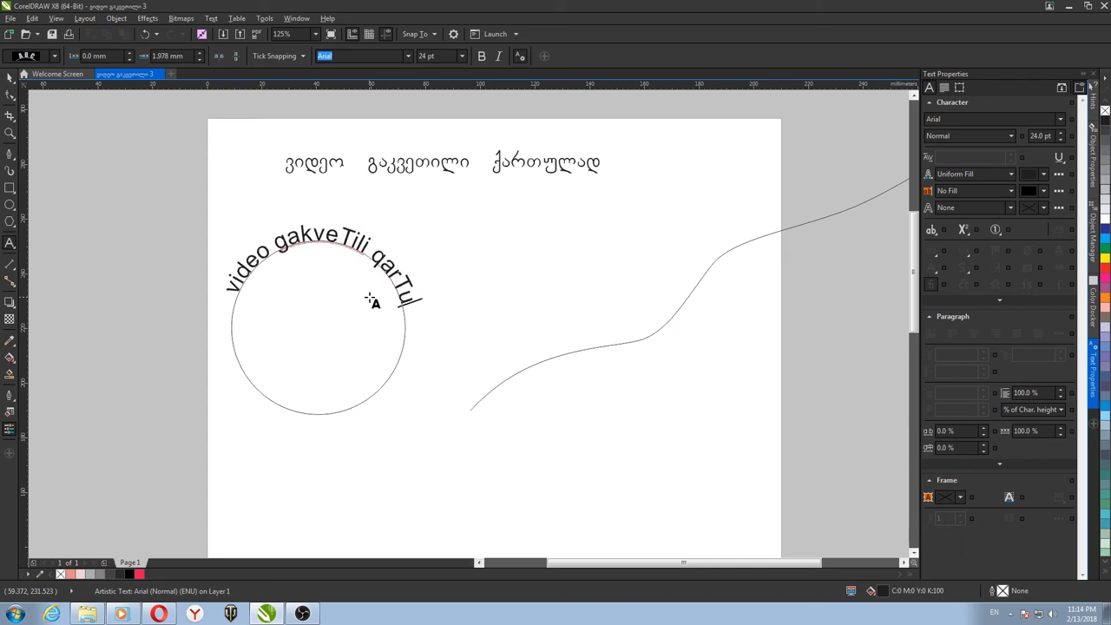
pyautogui.write('ad')
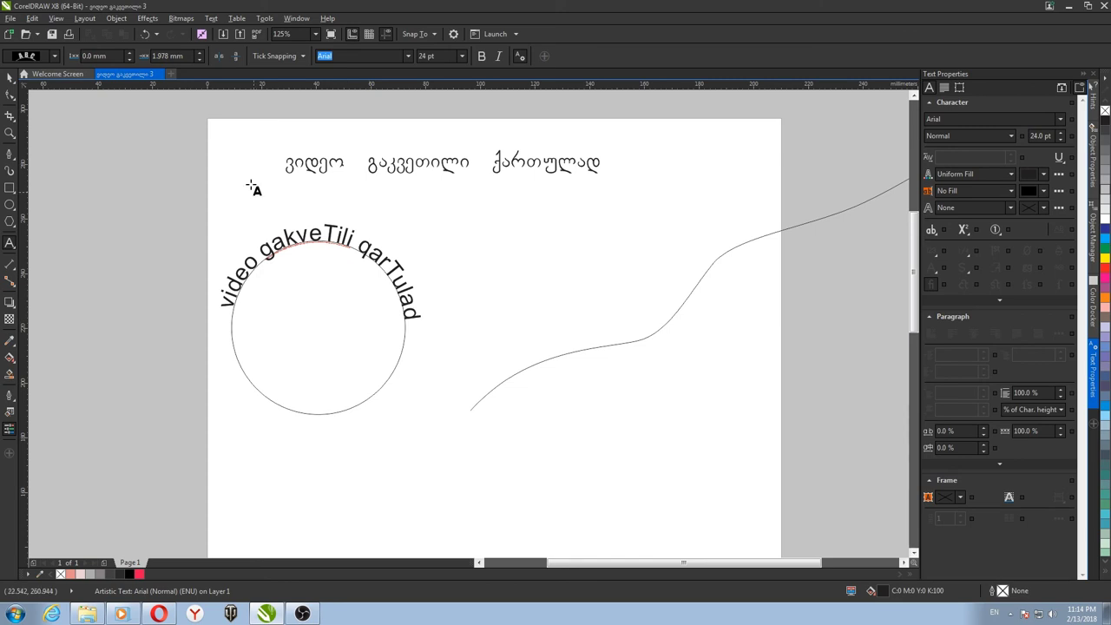
# - Try to apply the ChveuNusx font to the text along the circle
pyautogui.hotkey('ctrl', 'space')
pyautogui.click(408, 56)
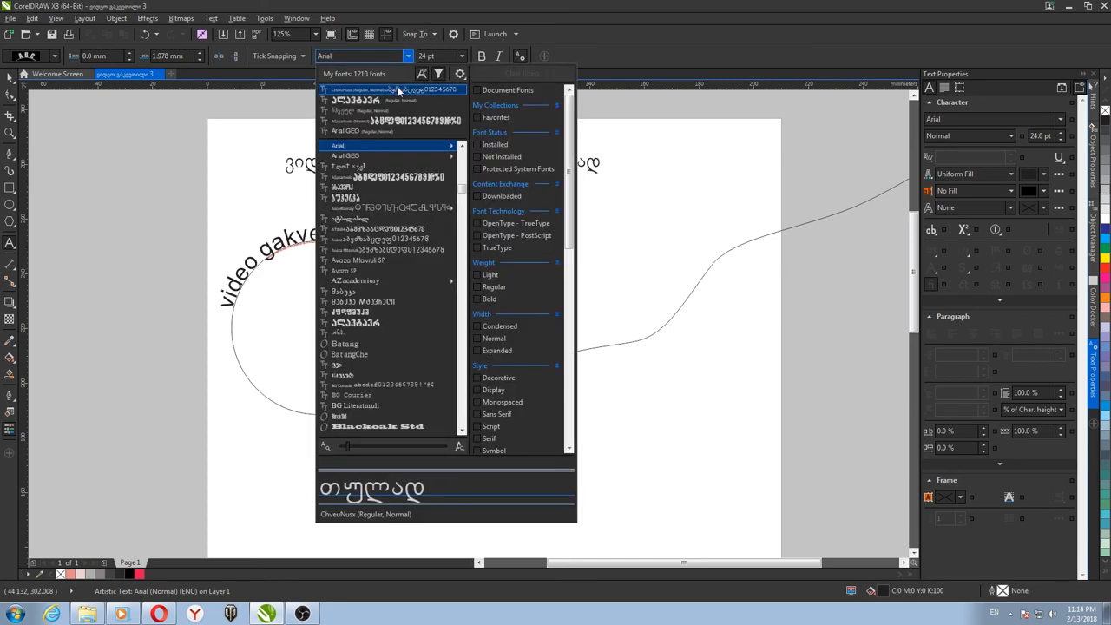
pyautogui.click(400, 91)
pyautogui.click(407, 56)
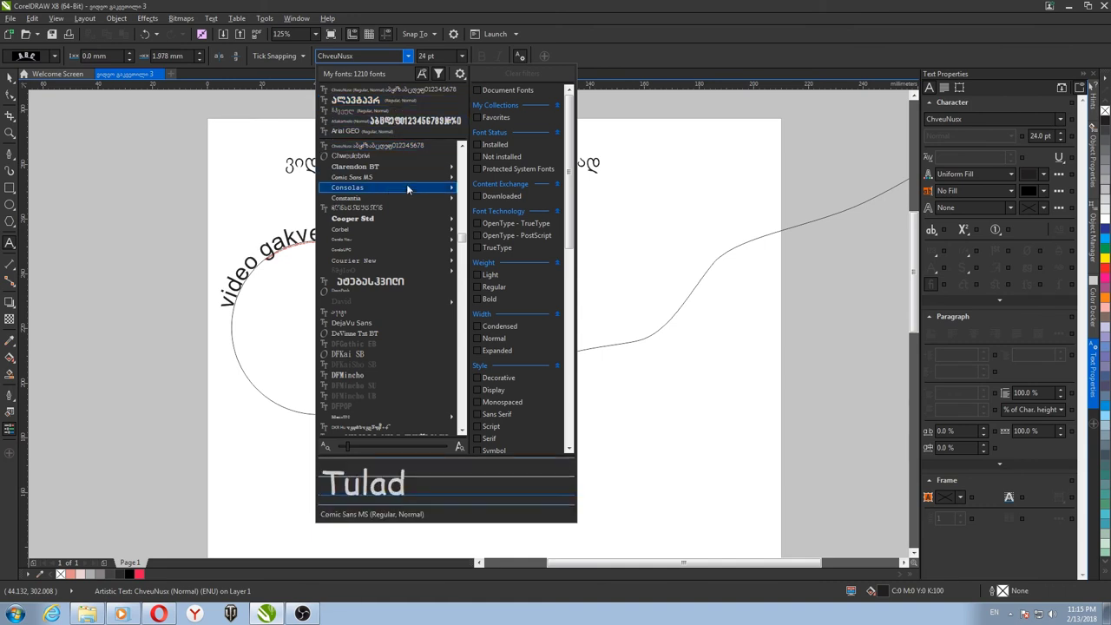
pyautogui.scroll(8, 406, 183)
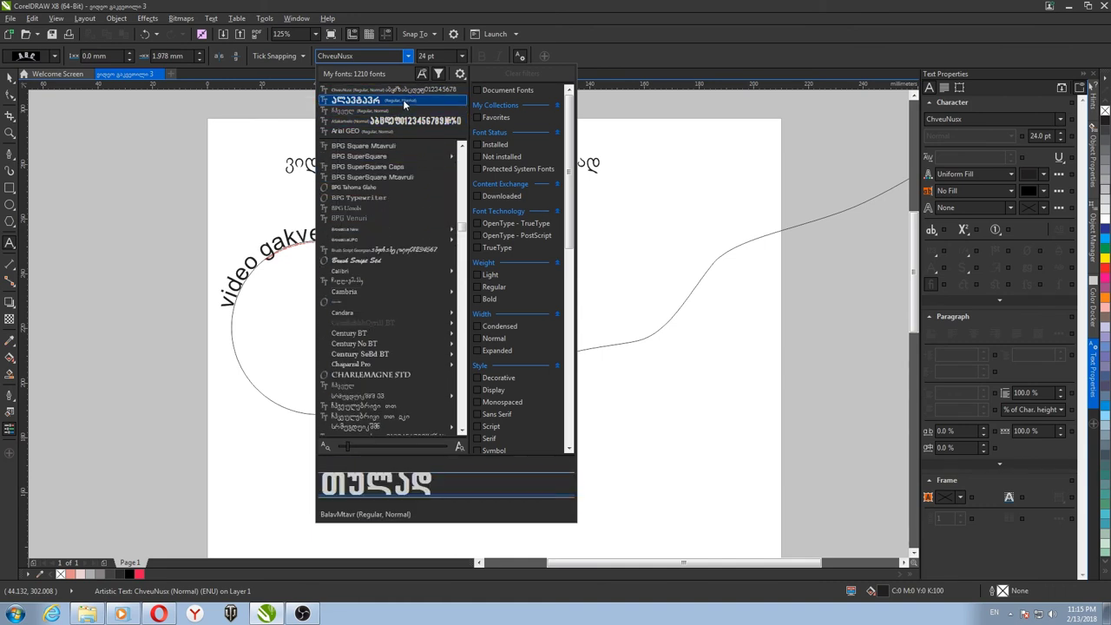
pyautogui.press('Escape')
pyautogui.press('Escape')
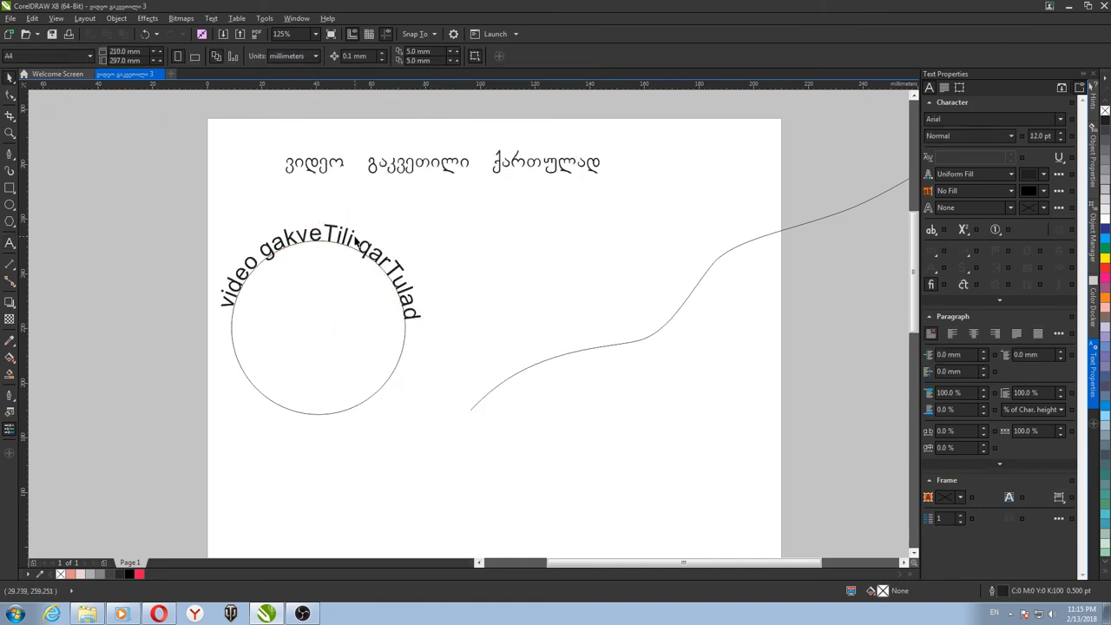
# - Select all the characters of the text along the circle and change their font to BalavMtavr
pyautogui.click(352, 238)
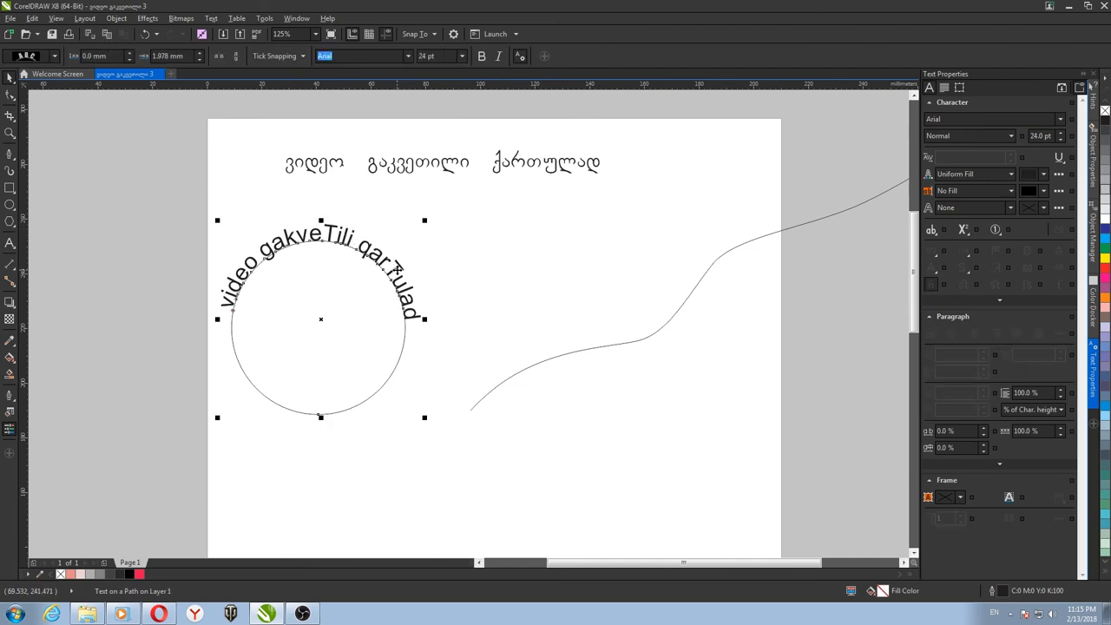
pyautogui.doubleClick(395, 271)
pyautogui.moveTo(419, 322); pyautogui.dragTo(224, 305)
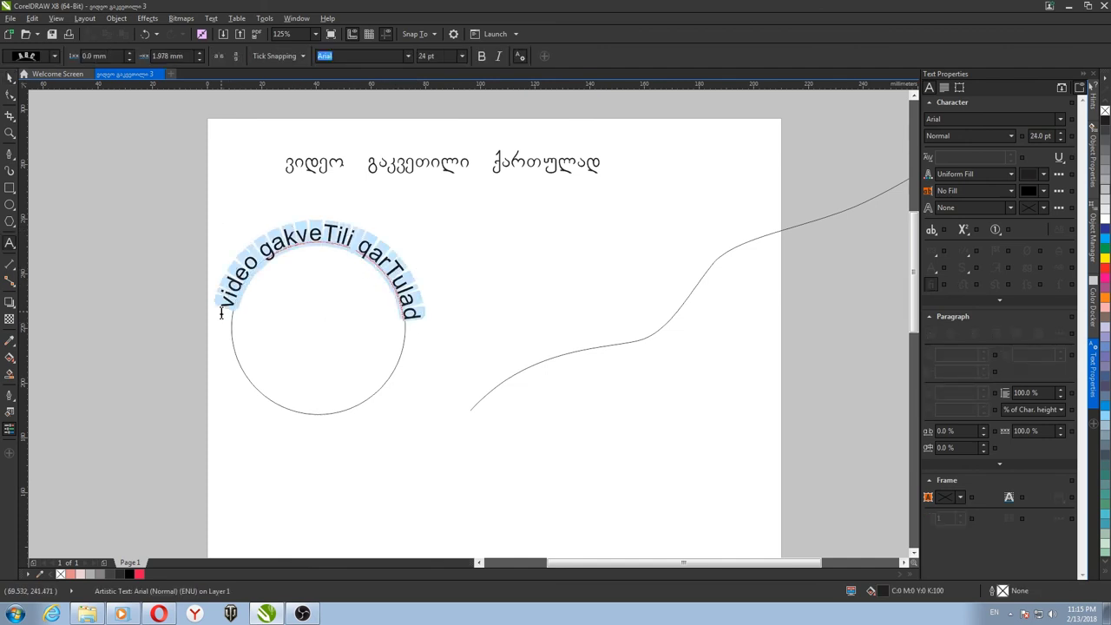
pyautogui.click(408, 55)
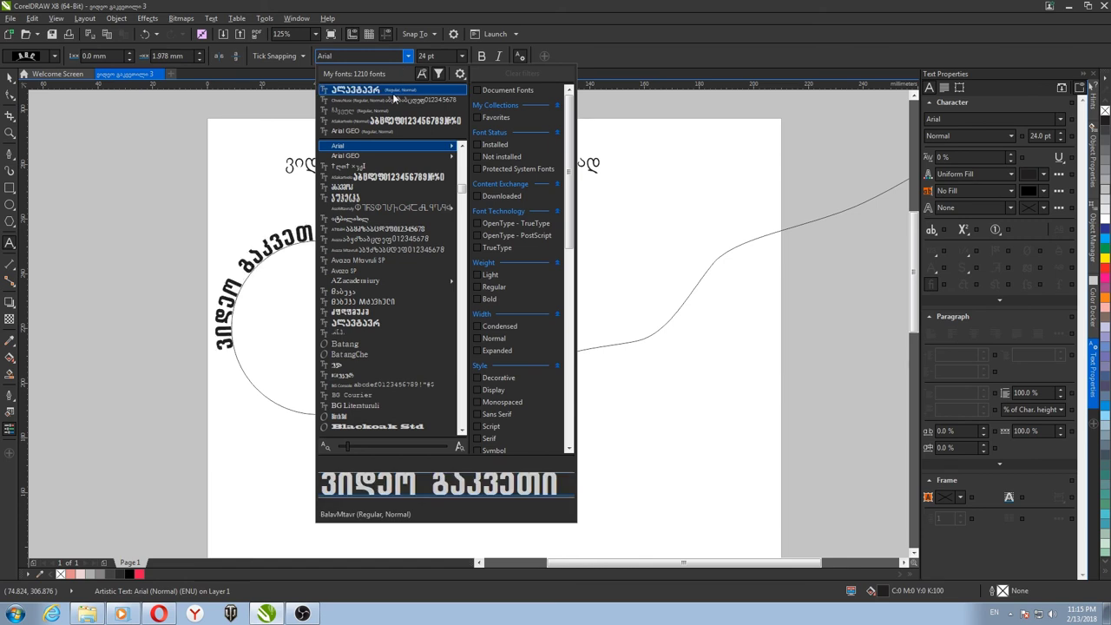
pyautogui.click(393, 93)
pyautogui.click(9, 79)
pyautogui.press('Escape')
pyautogui.scroll(1, 417, 236)
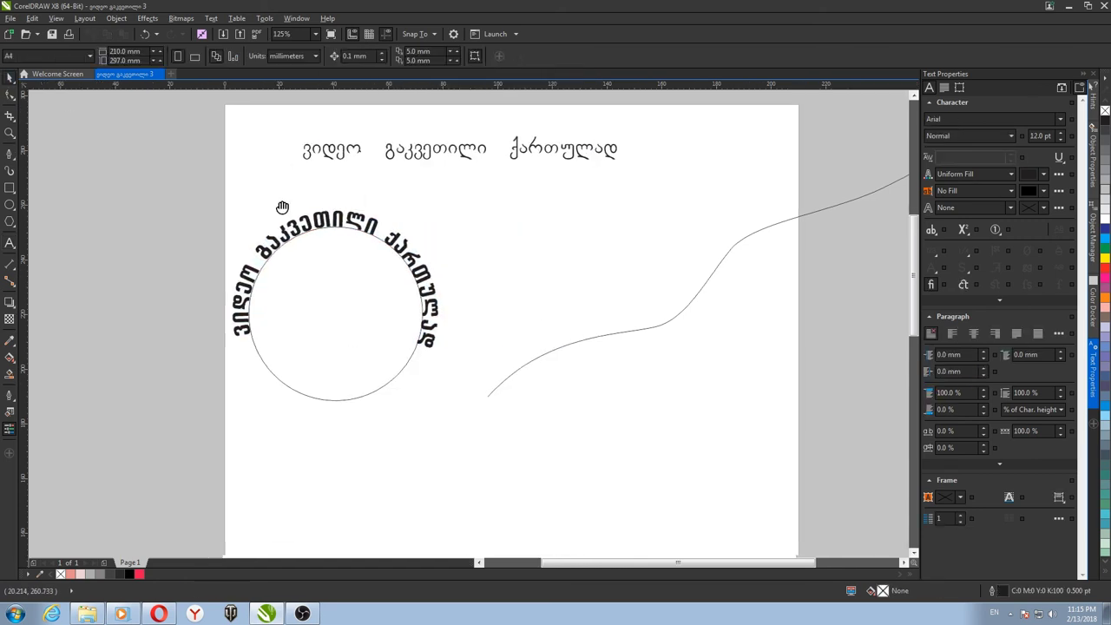
pyautogui.scroll(-1, 421, 236)
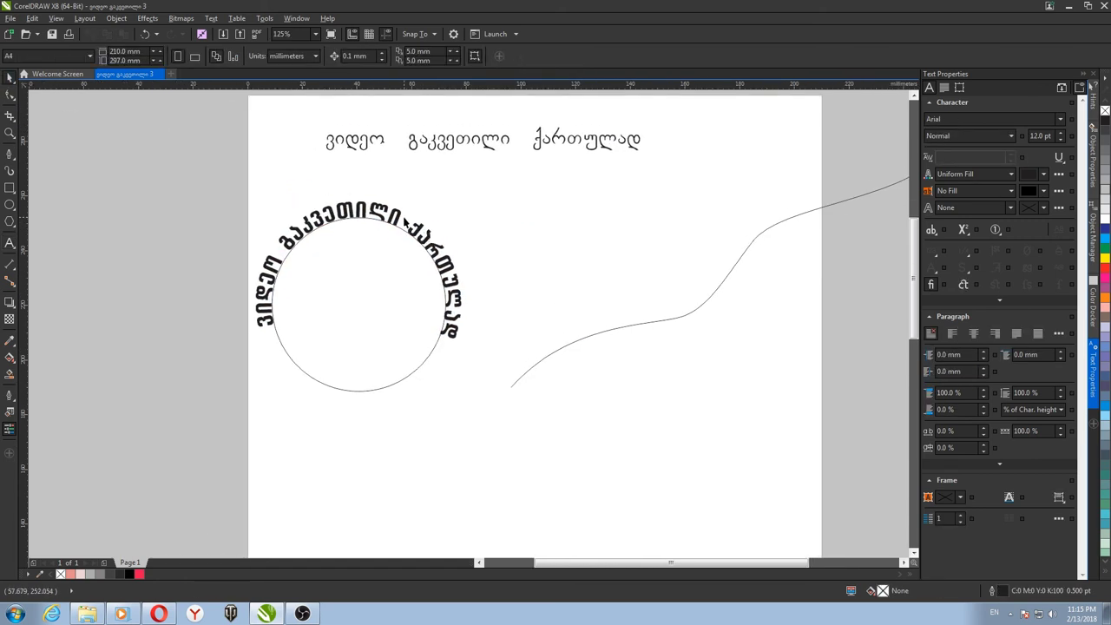
# - Raise the circle text's distance from the path to 5 mm and reset it to 0 mm
pyautogui.click(400, 214)
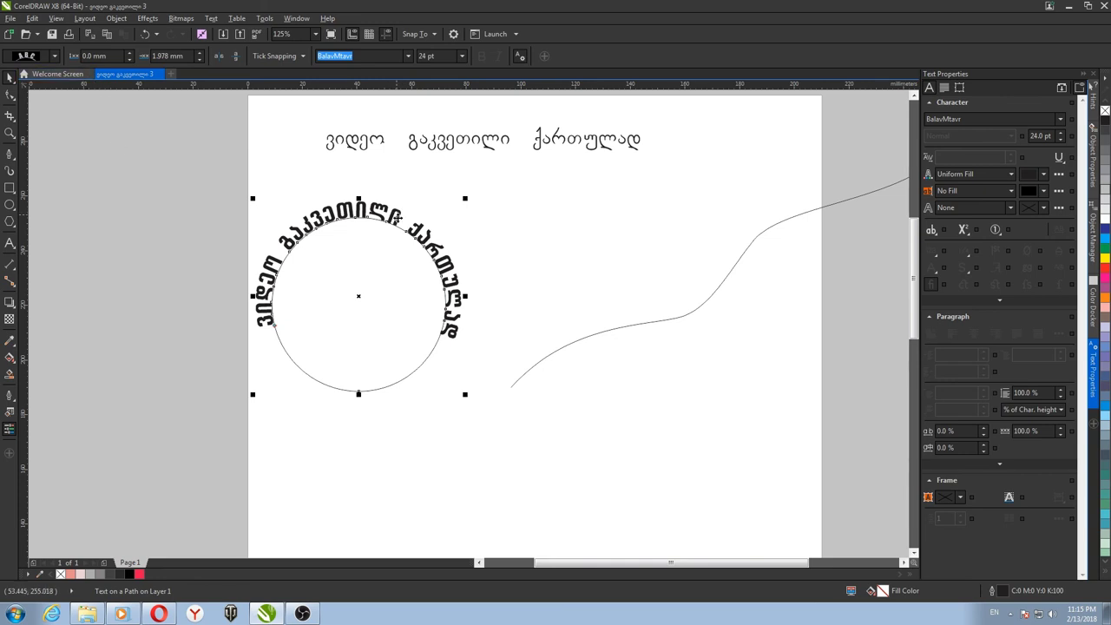
pyautogui.click(54, 56)
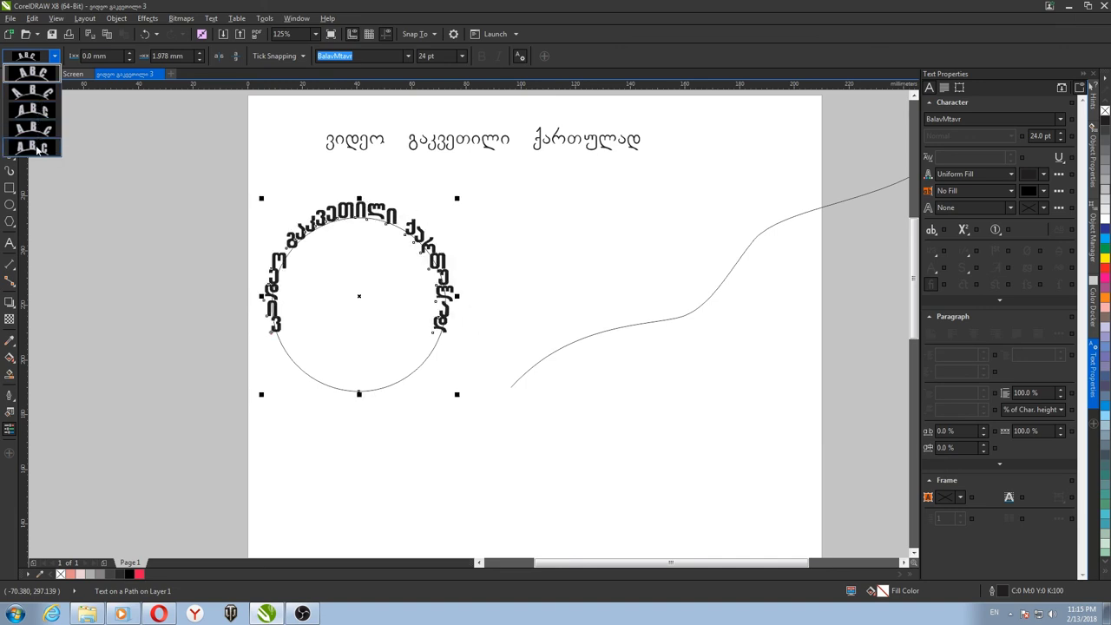
pyautogui.click(130, 50)
pyautogui.moveTo(131, 51); pyautogui.dragTo(131, 51)
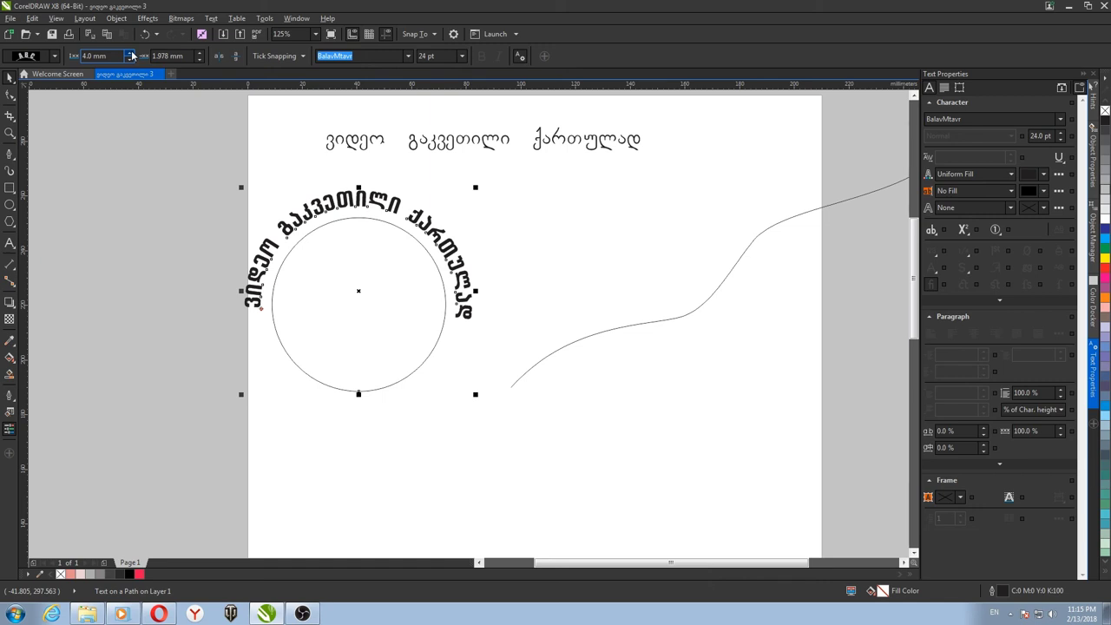
pyautogui.moveTo(131, 50); pyautogui.dragTo(131, 50)
pyautogui.doubleClick(105, 56)
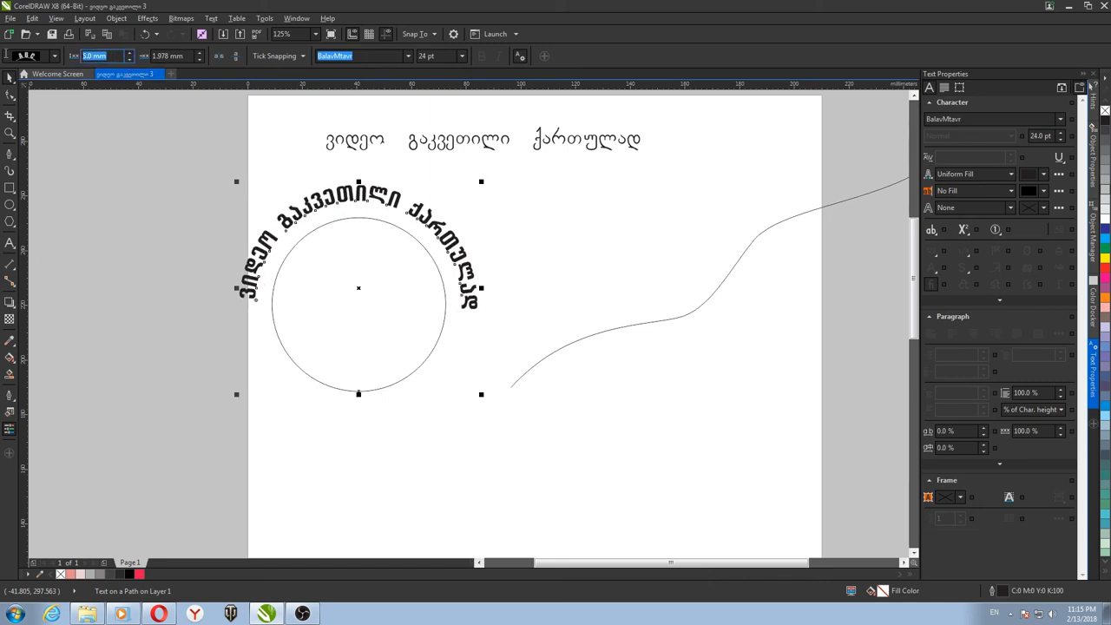
pyautogui.write('0')
pyautogui.press('Return')
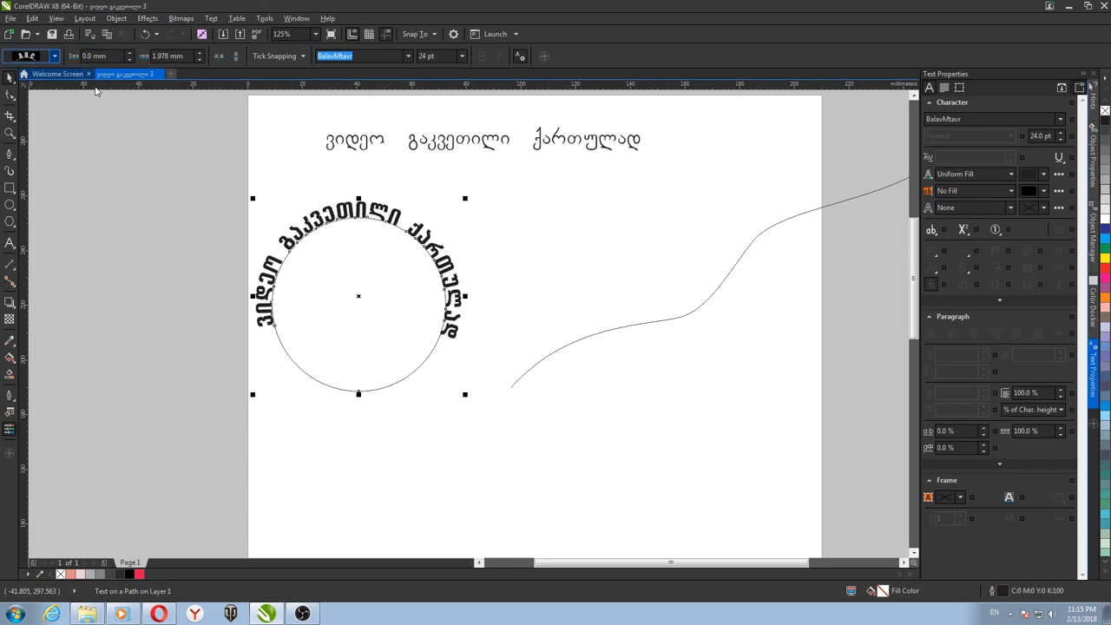
# - Shift the circle text clockwise along its path by setting the offset to 11.478 mm
pyautogui.click(199, 53)
pyautogui.click(200, 53)
pyautogui.moveTo(199, 56); pyautogui.dragTo(200, 56)
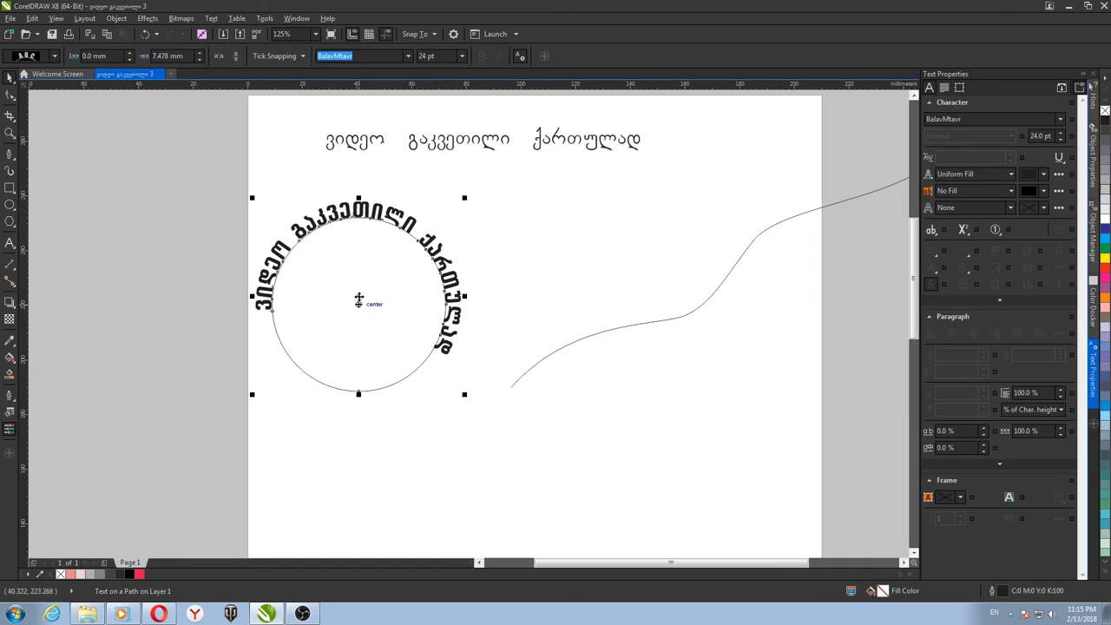
pyautogui.moveTo(199, 54); pyautogui.dragTo(199, 55)
pyautogui.click(199, 58)
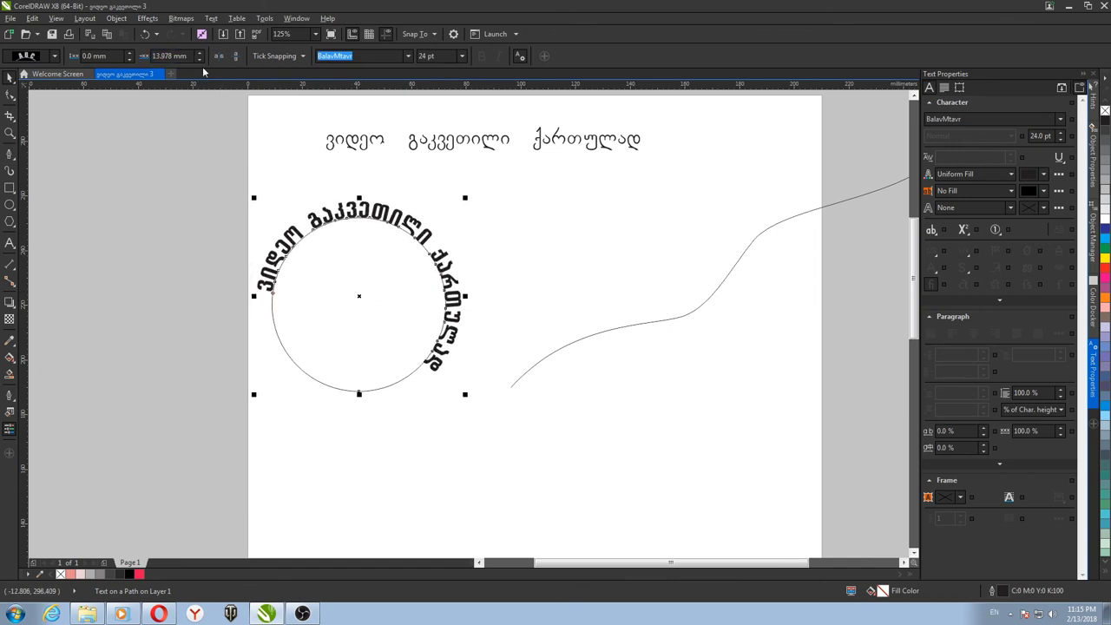
# - Try mirroring the circle text horizontally and vertically, singly and combined, and restore its original orientation
pyautogui.click(218, 55)
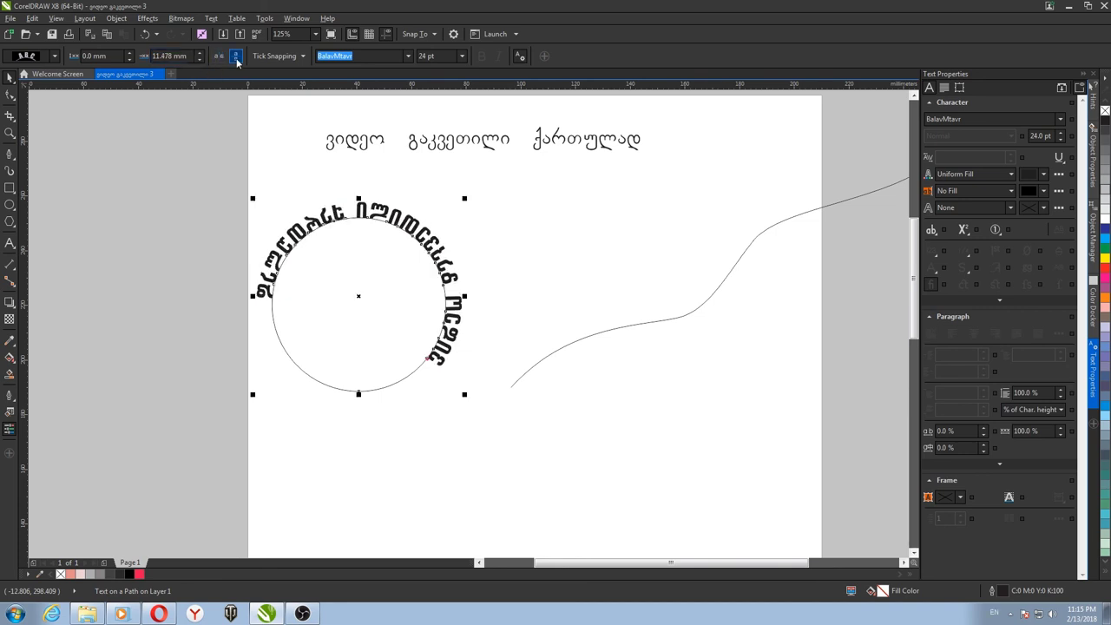
pyautogui.click(236, 56)
pyautogui.click(220, 58)
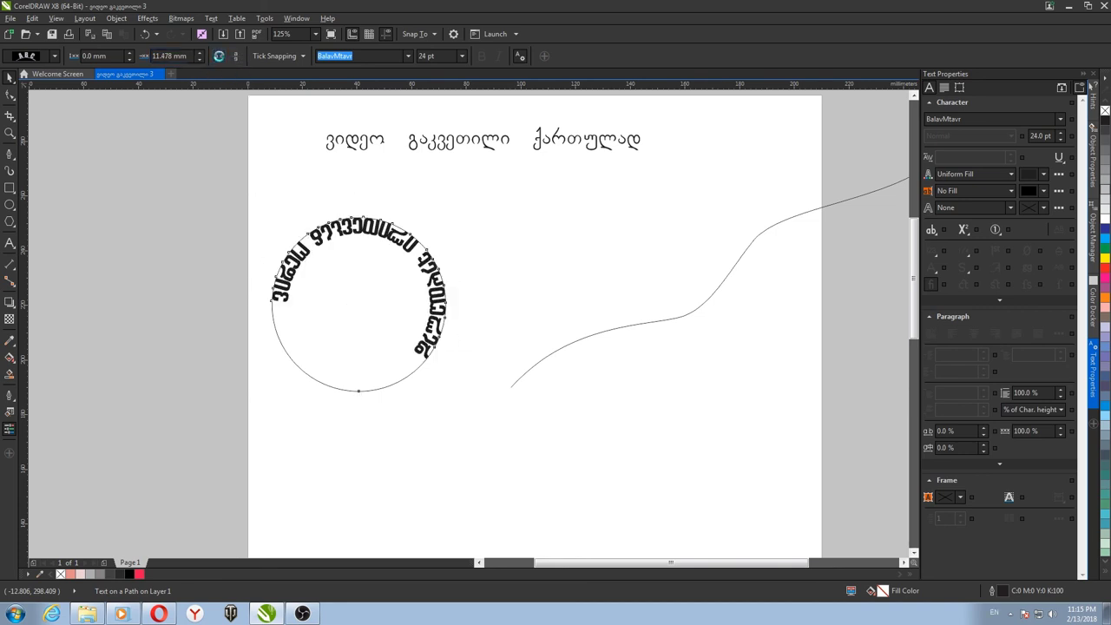
pyautogui.scroll(3, 372, 249)
pyautogui.scroll(-3, 375, 250)
pyautogui.click(236, 57)
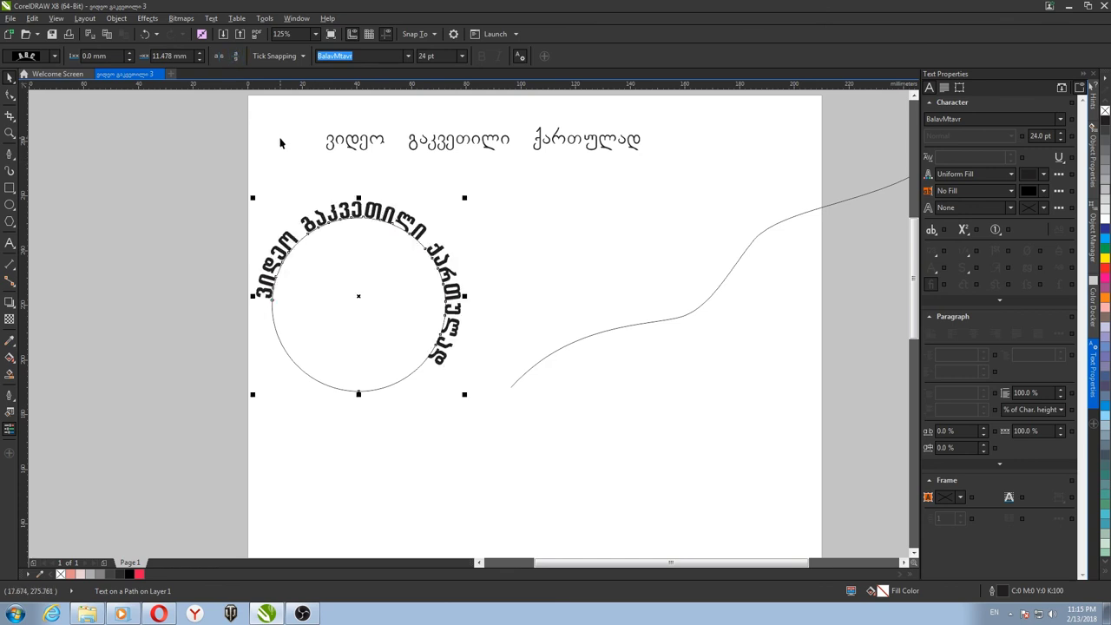
pyautogui.click(220, 57)
pyautogui.click(236, 56)
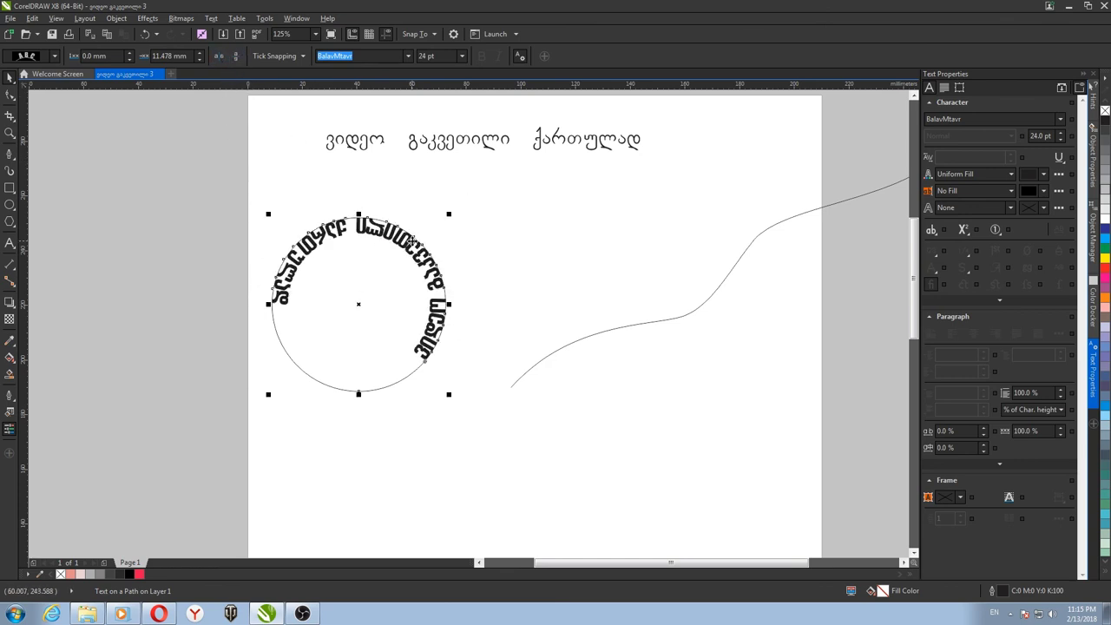
pyautogui.click(219, 56)
pyautogui.click(236, 57)
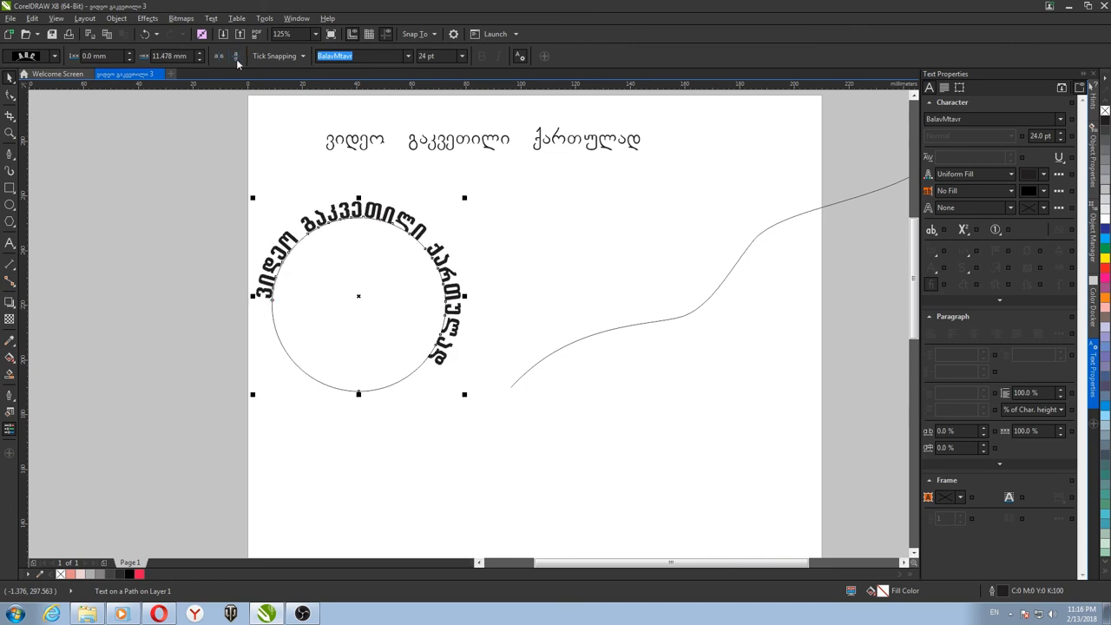
# - Fit the straight Georgian text line near the page's upper edge to the wavy curve
pyautogui.moveTo(362, 236); pyautogui.dragTo(401, 281)
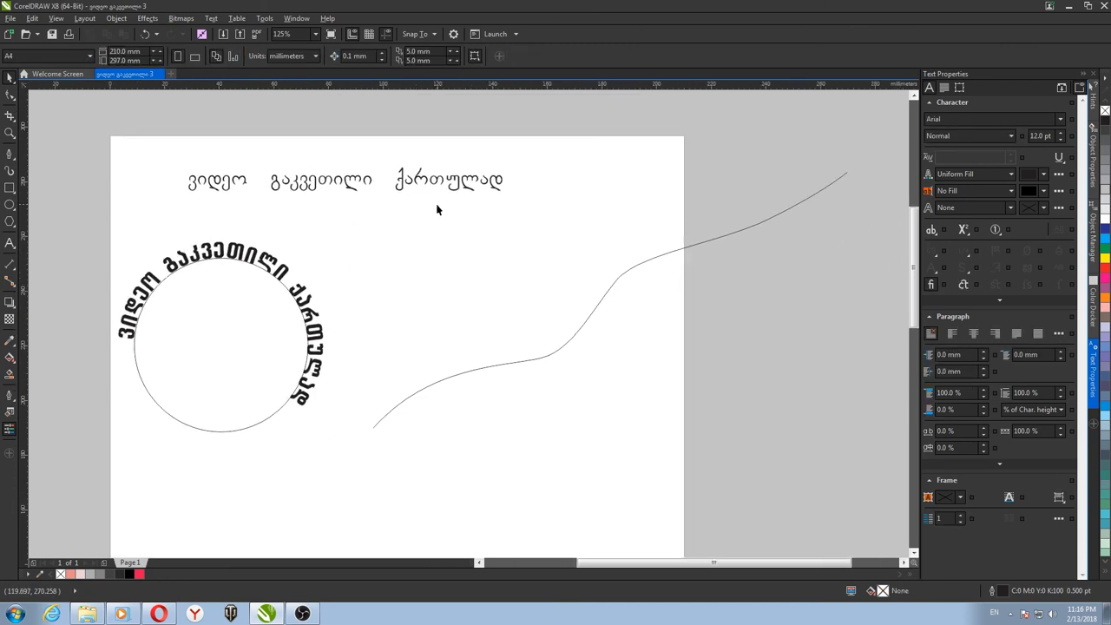
pyautogui.click(441, 180)
pyautogui.moveTo(439, 198)
pyautogui.mouseDown()
pyautogui.moveTo(429, 179)
pyautogui.moveTo(432, 248)
pyautogui.mouseUp()
pyautogui.click(413, 211)
pyautogui.moveTo(159, 155); pyautogui.dragTo(545, 224)
pyautogui.moveTo(514, 262); pyautogui.dragTo(457, 240)
pyautogui.click(521, 192)
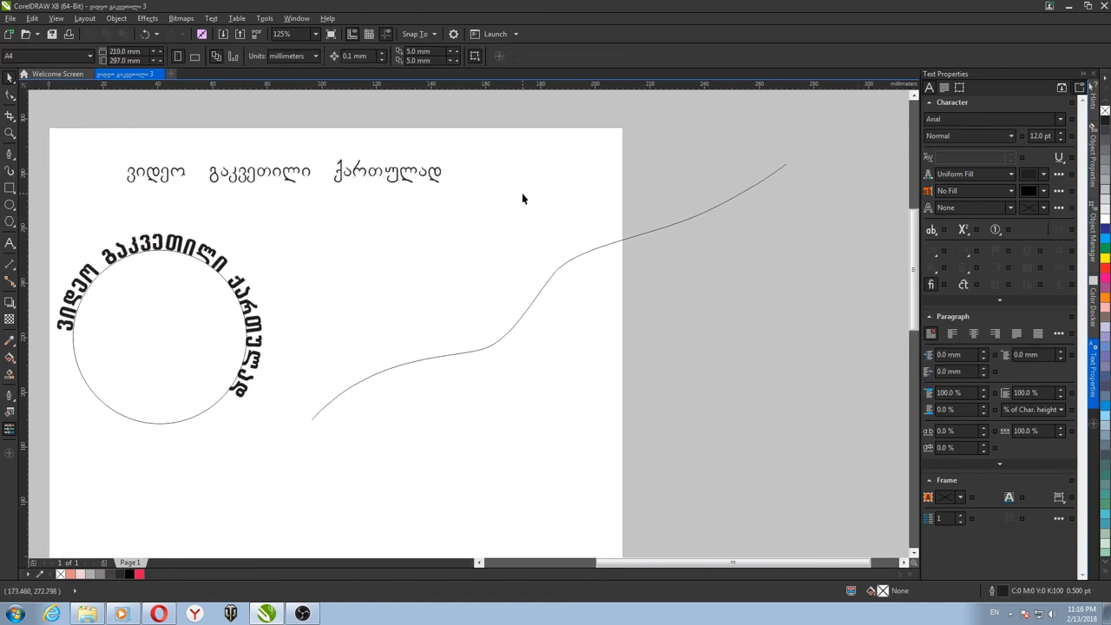
pyautogui.moveTo(520, 195); pyautogui.dragTo(87, 148)
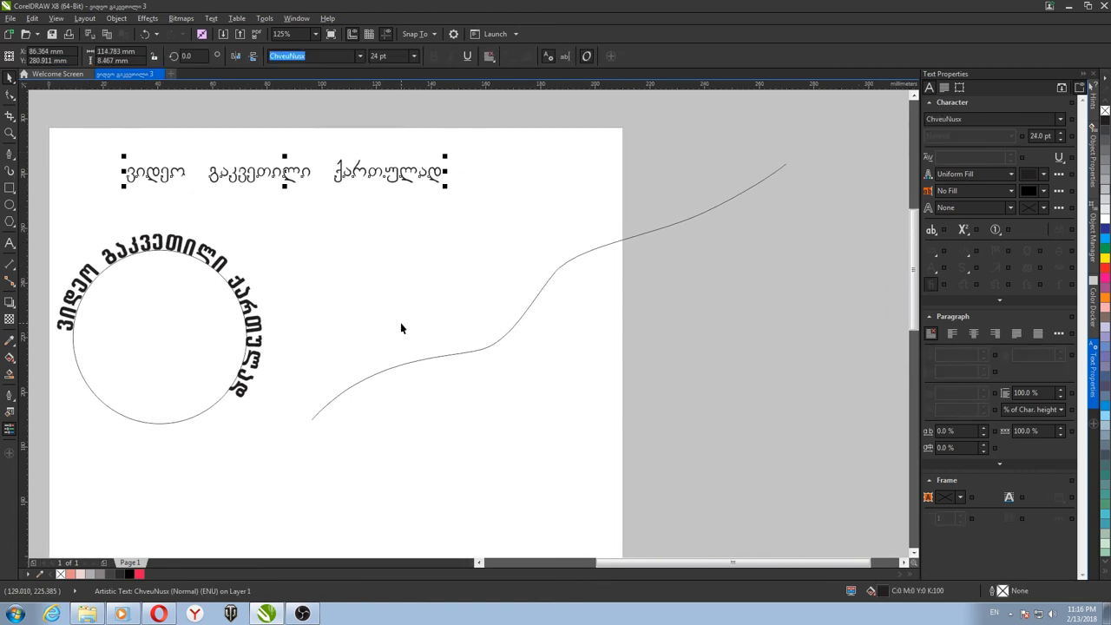
pyautogui.keyDown('shift'); pyautogui.click(476, 350); pyautogui.keyUp('shift')
pyautogui.click(211, 19)
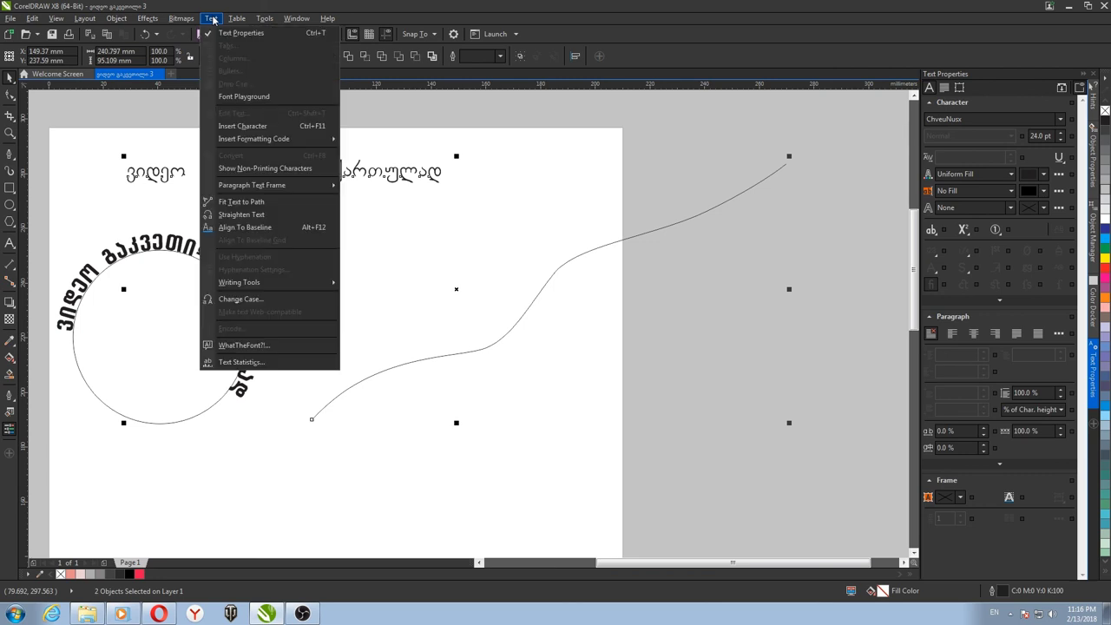
pyautogui.click(238, 204)
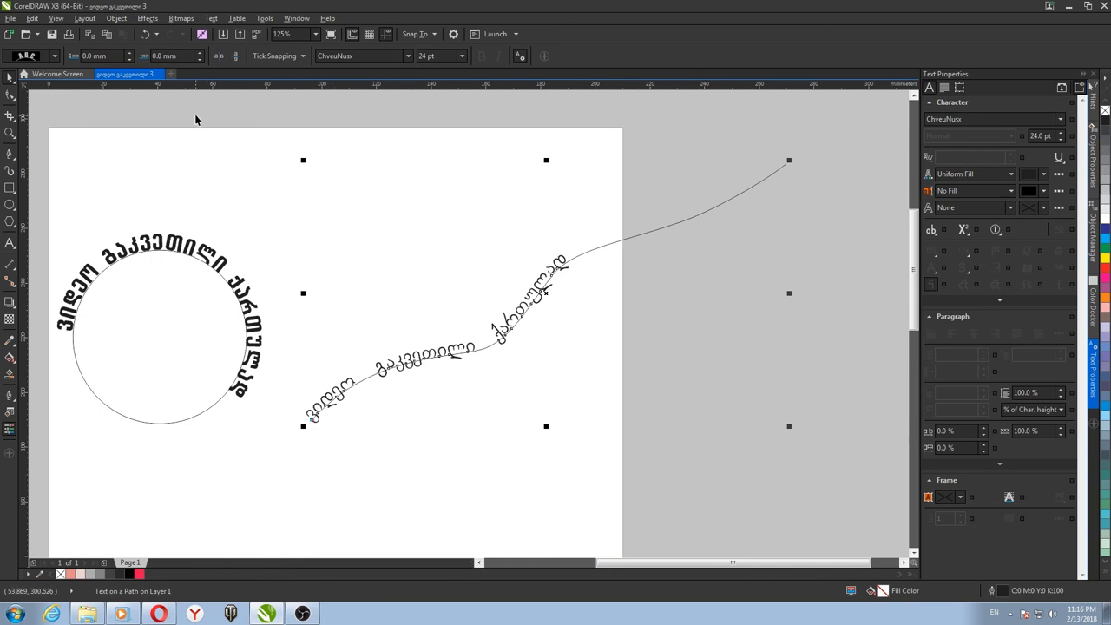
# - Slide the text a short way along the wavy curve, away from the curve's lower end, and deselect it
pyautogui.moveTo(396, 295); pyautogui.dragTo(416, 268)
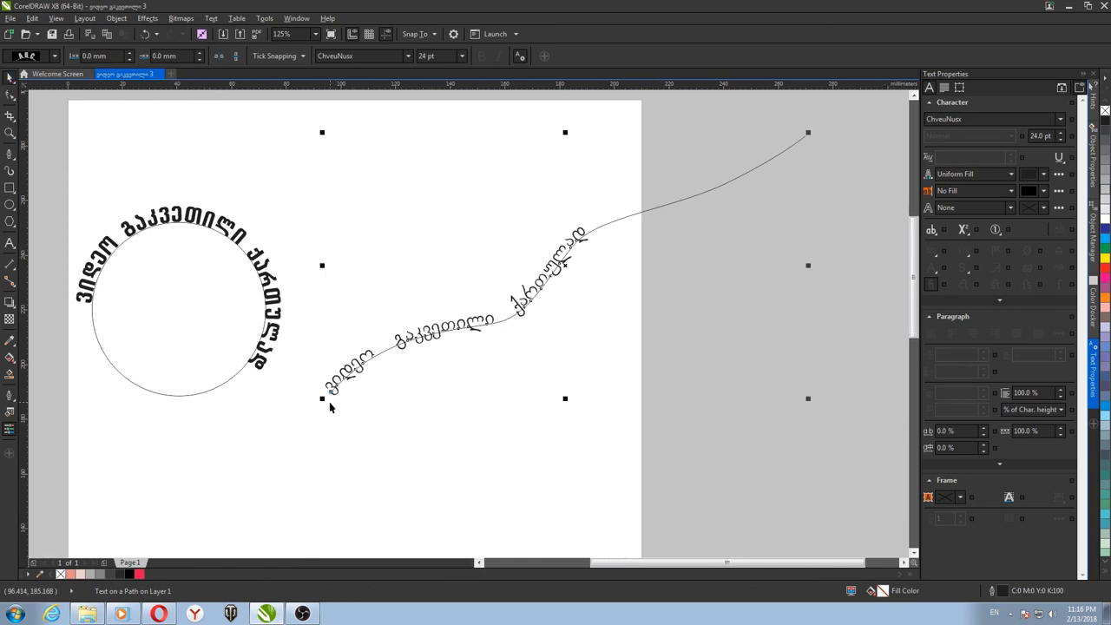
pyautogui.scroll(3, 326, 401)
pyautogui.scroll(-3, 332, 395)
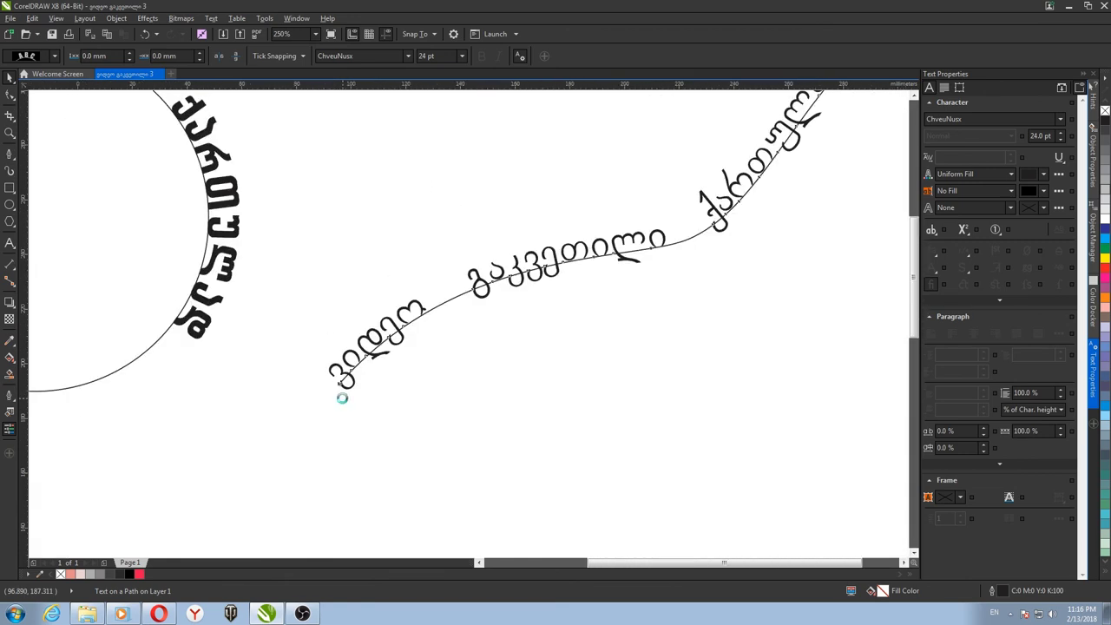
pyautogui.moveTo(330, 397); pyautogui.dragTo(517, 313)
pyautogui.click(435, 438)
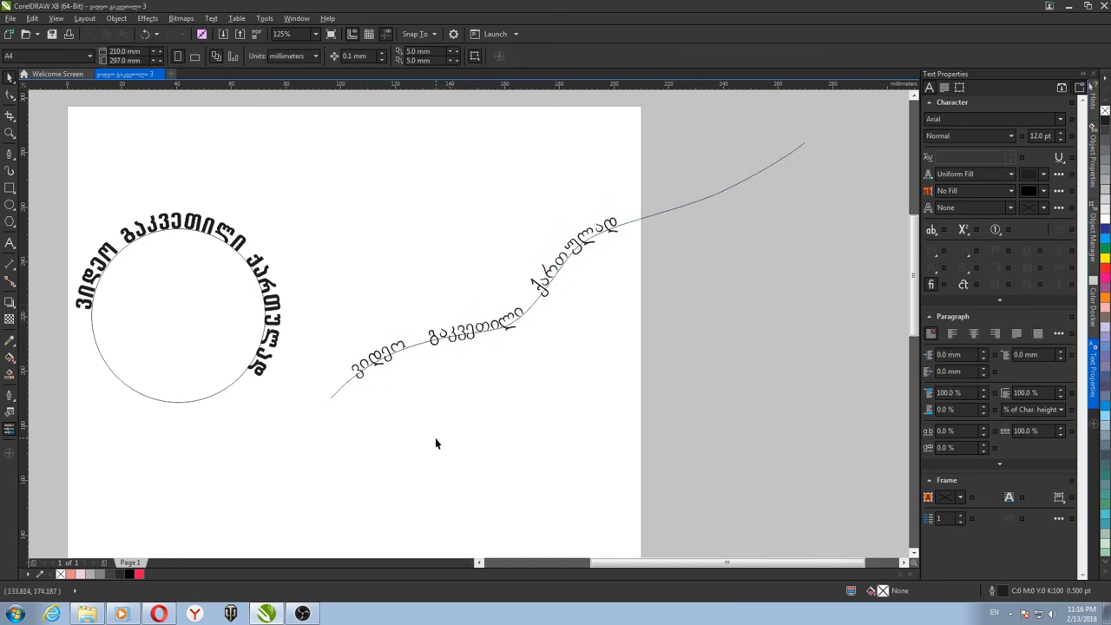
# - Select the text on the circle together with its circular path
pyautogui.scroll(-2, 439, 431)
pyautogui.scroll(2, 422, 388)
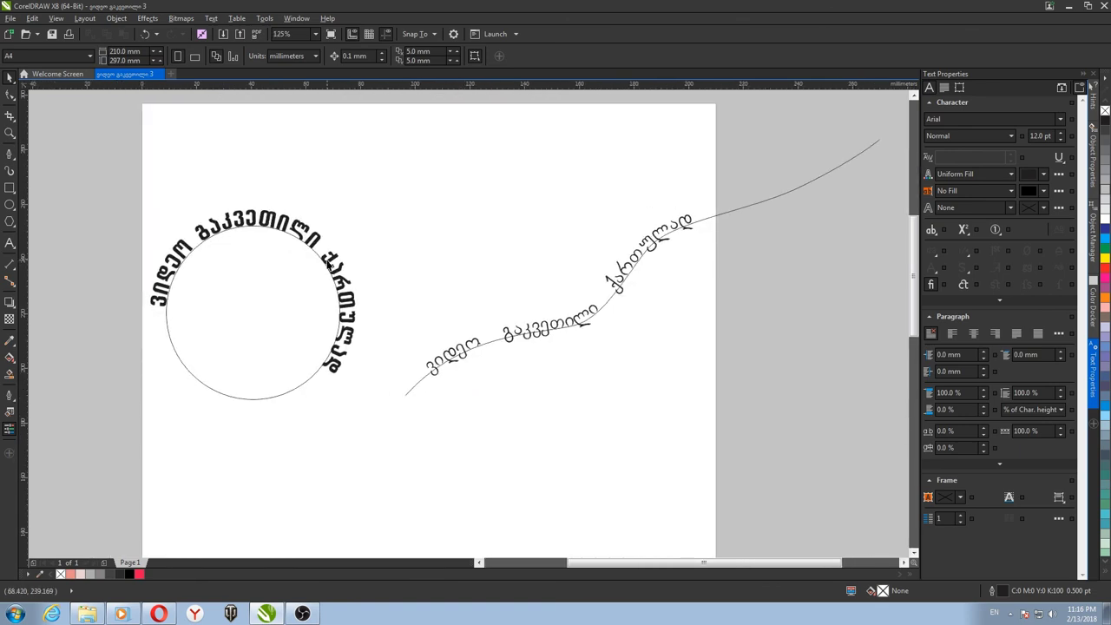
pyautogui.click(319, 240)
pyautogui.moveTo(415, 249); pyautogui.dragTo(427, 281)
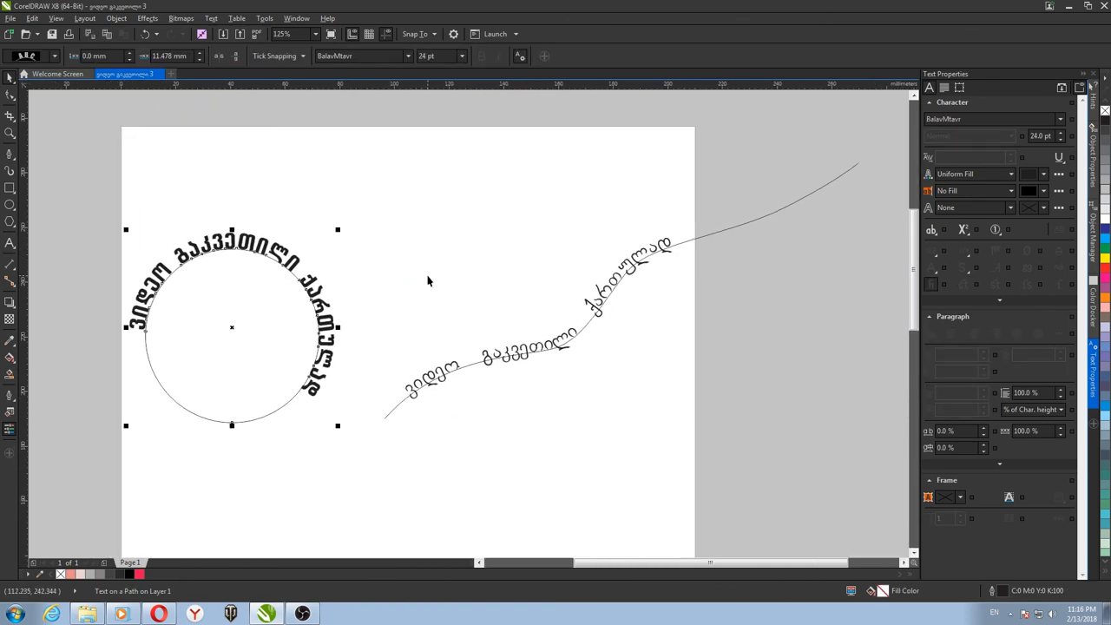